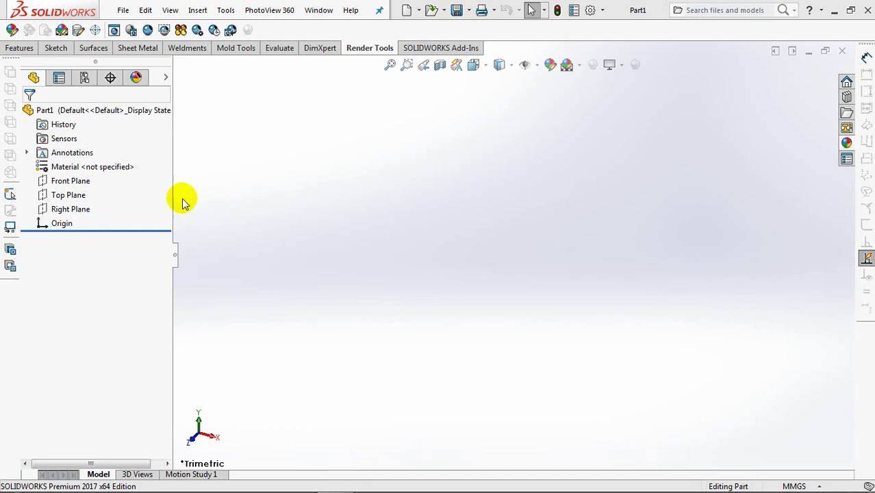
- Start a Top Plane sketch with a horizontal centerline running left from the origin
click(81, 174)
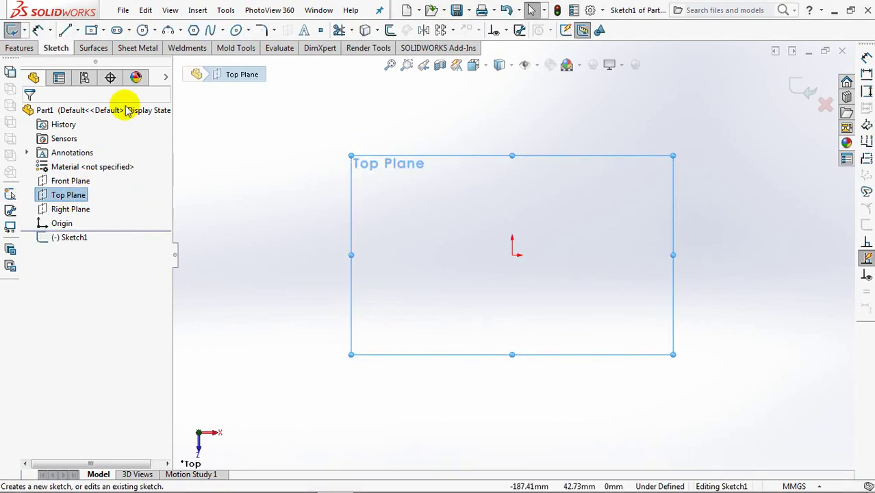
click(70, 30)
click(77, 31)
click(94, 61)
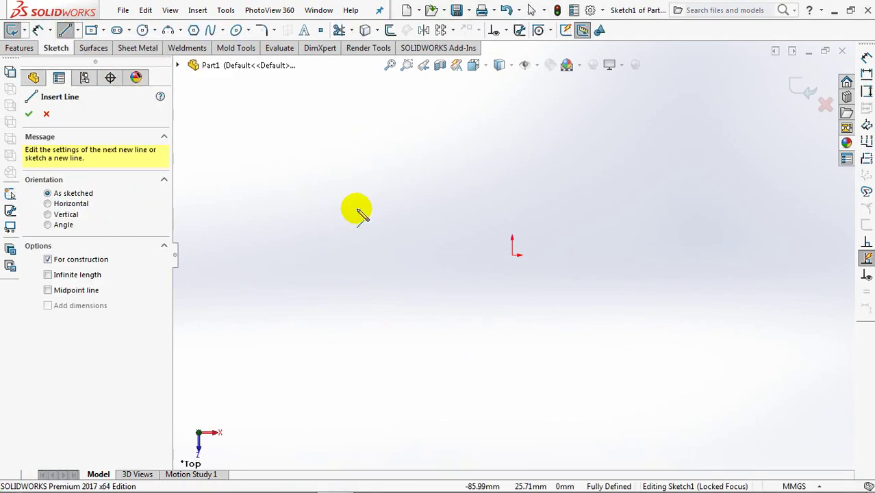
click(512, 254)
click(379, 254)
right_click(379, 254)
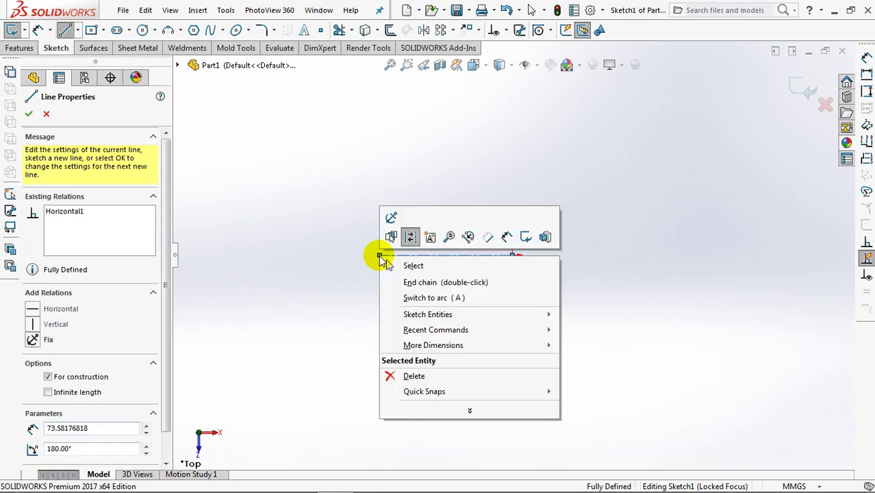
click(412, 263)
- Add a vertical midpoint centerline centred on the origin
click(78, 32)
click(93, 61)
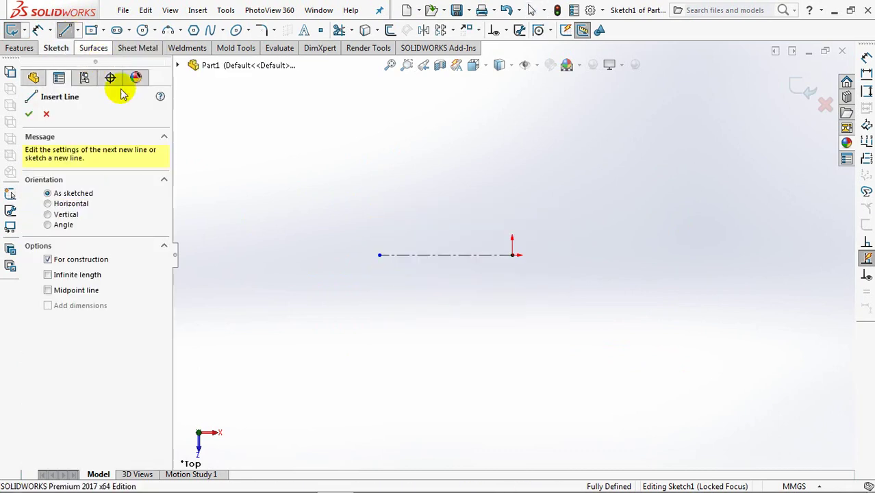
click(512, 255)
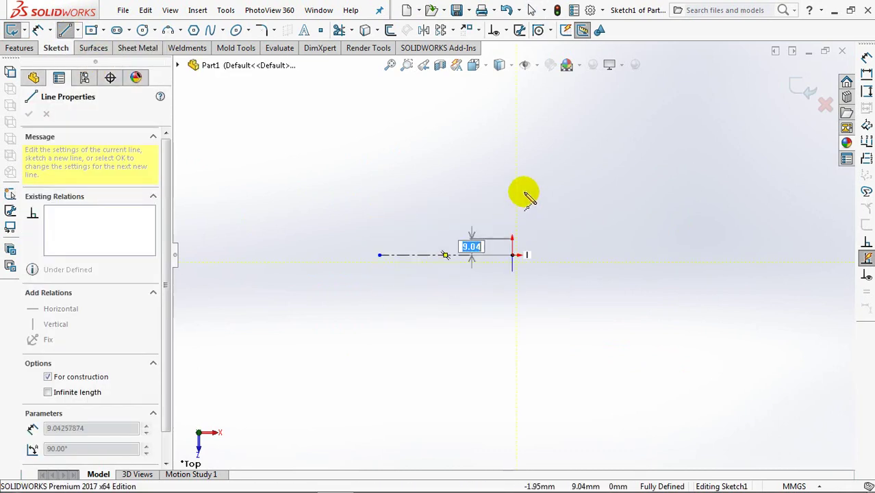
click(515, 182)
right_click(523, 189)
click(529, 192)
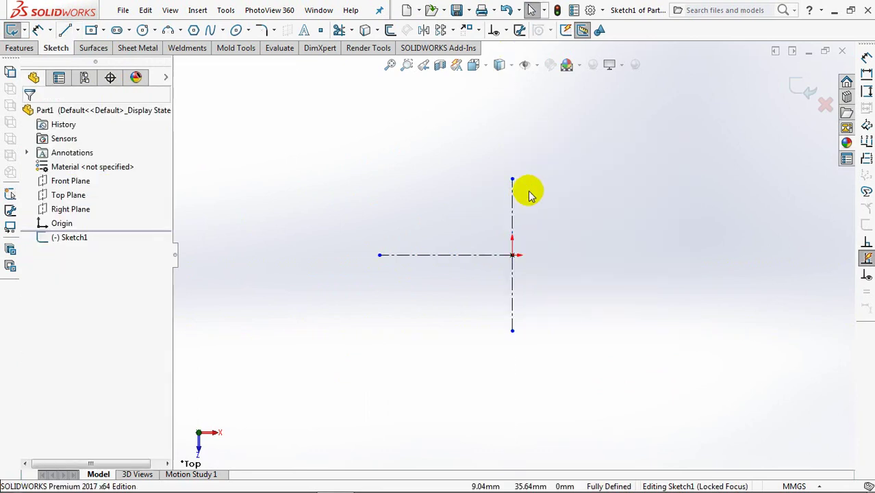
- Draw two lines from the vertical centerline's ends to the left point, closed by a shallow 3-point arc
click(65, 31)
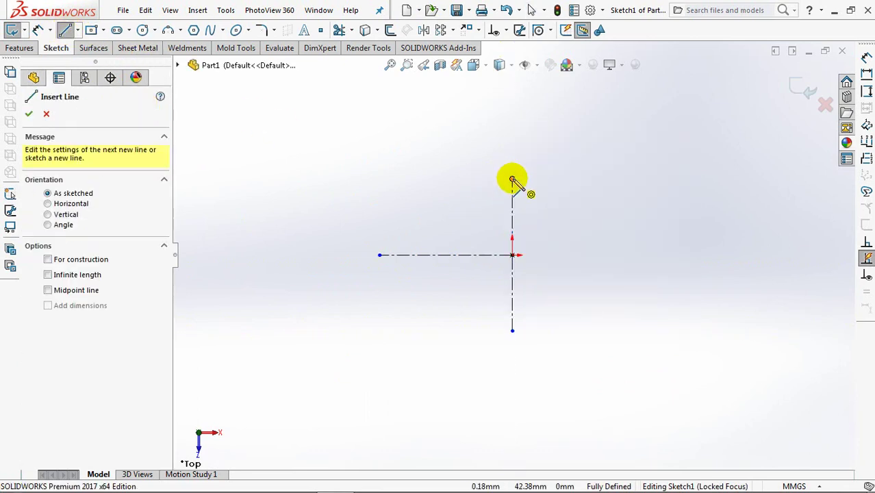
click(512, 182)
click(379, 254)
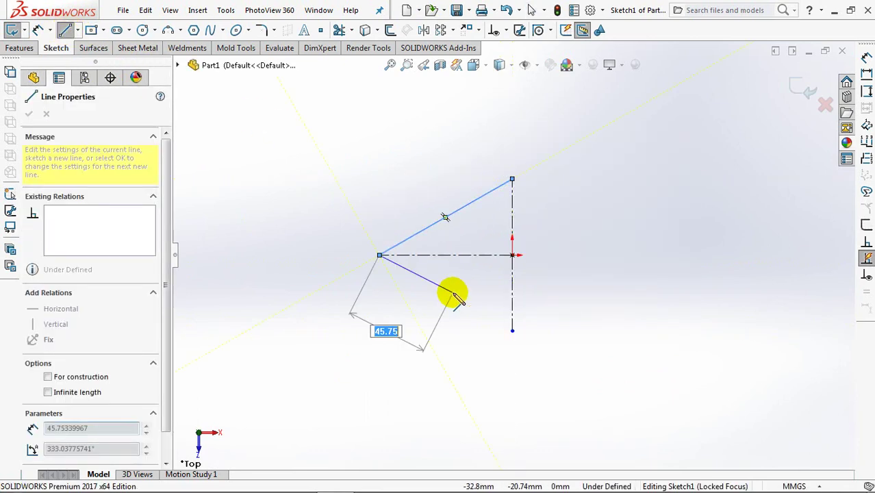
double_click(512, 332)
click(167, 30)
click(512, 182)
click(512, 332)
click(522, 281)
right_click(522, 280)
- Make the upper and lower slanted lines equal
click(543, 284)
click(506, 31)
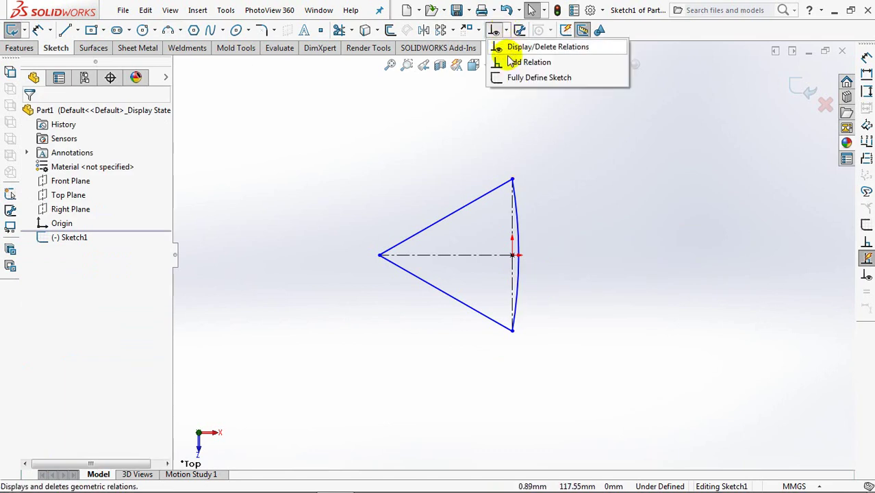
click(527, 60)
click(444, 217)
click(446, 293)
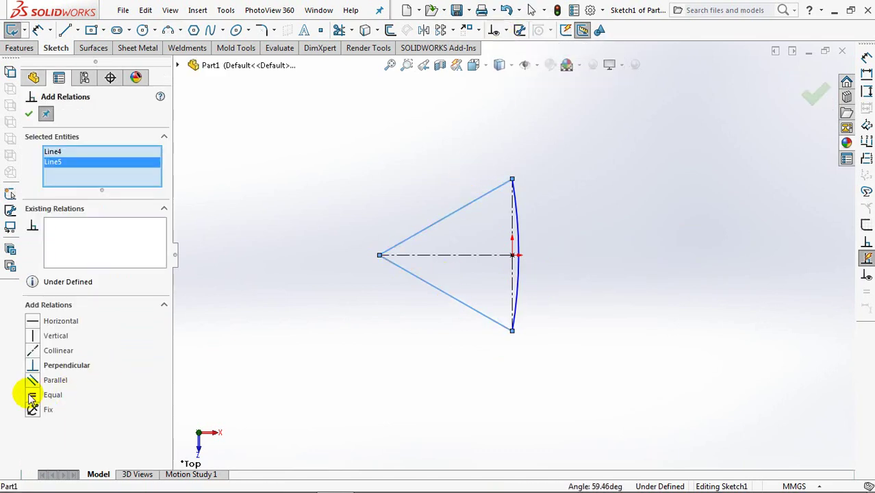
click(28, 114)
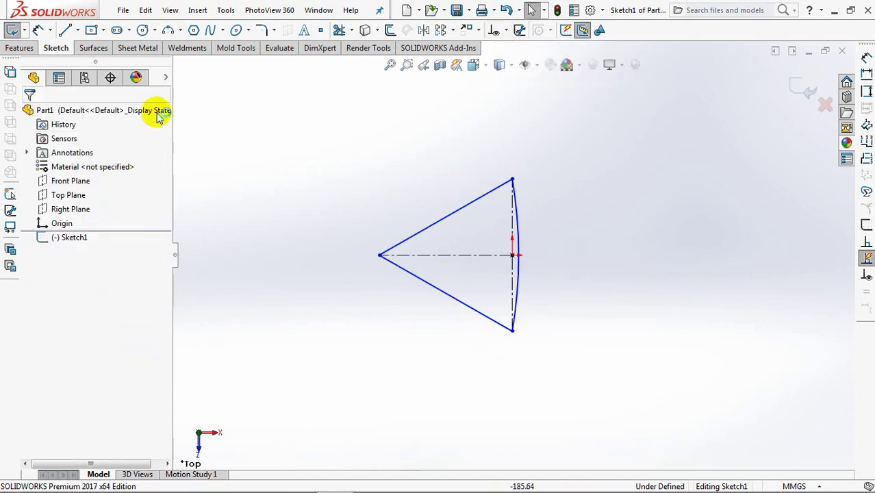
- Dimension the vertical centerline 69 mm and the angle between the lines 50°
click(37, 29)
click(514, 235)
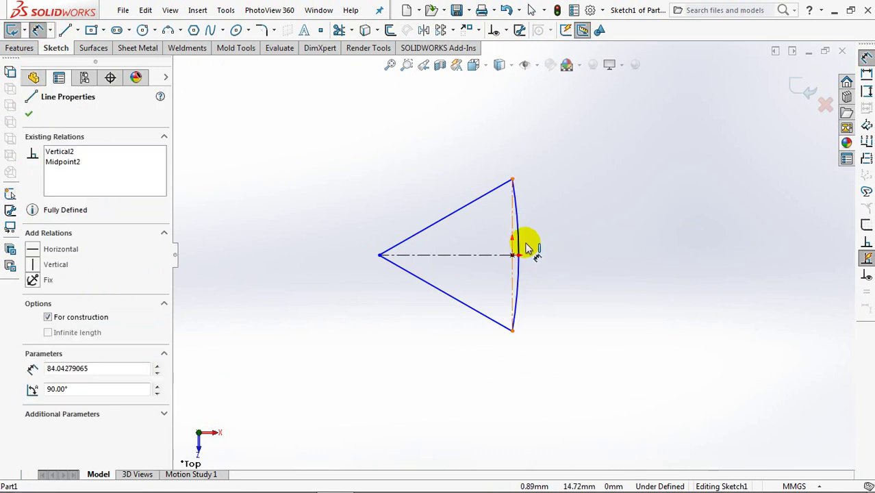
click(559, 262)
text(69)
click(503, 252)
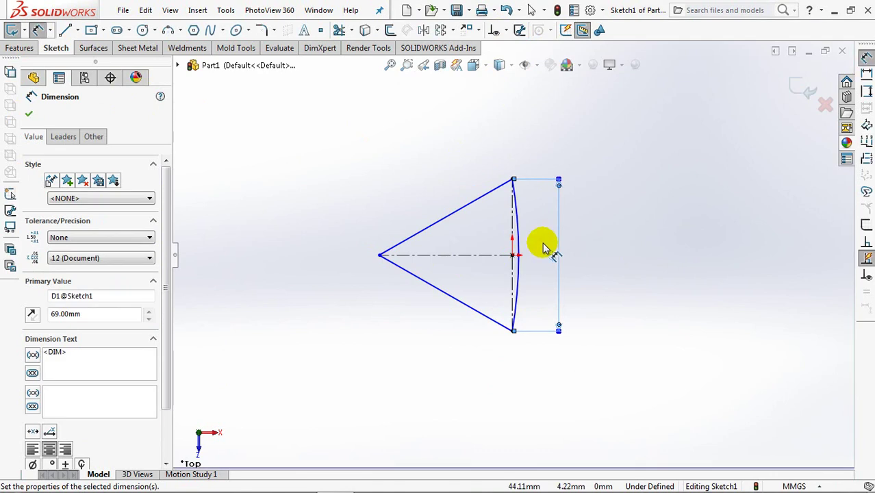
click(462, 209)
click(445, 293)
click(472, 236)
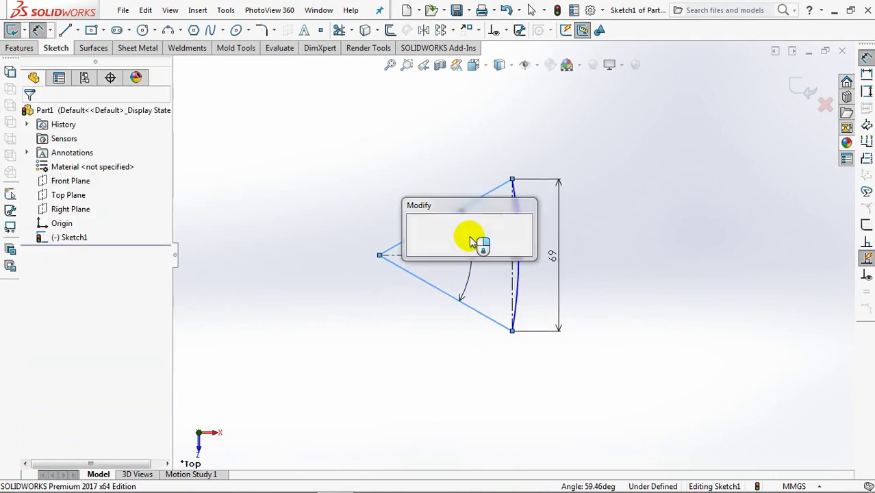
text(50)
click(414, 230)
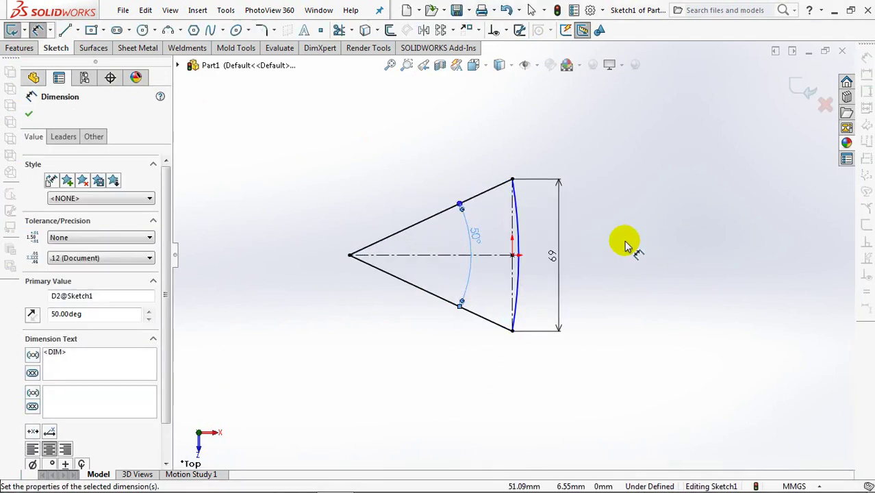
click(602, 234)
- Give the arc an R300 radius and exit Sketch1
click(518, 231)
click(586, 221)
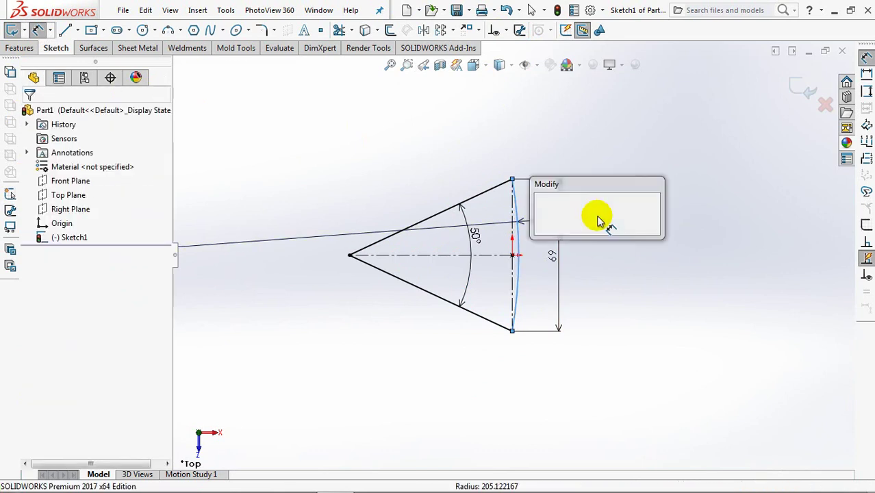
text(300)
click(542, 210)
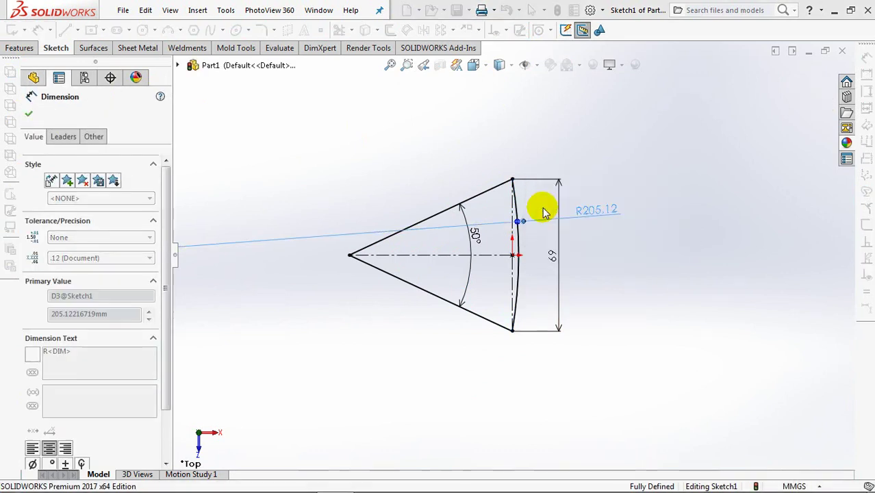
click(667, 195)
click(807, 89)
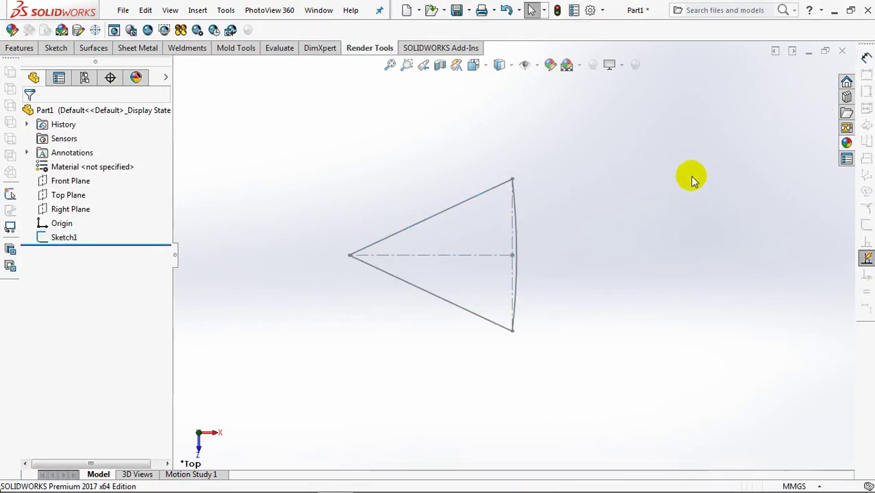
- In isometric view, create Plane1 offset 132 mm from the Top Plane and select it
key(ctrl+7)
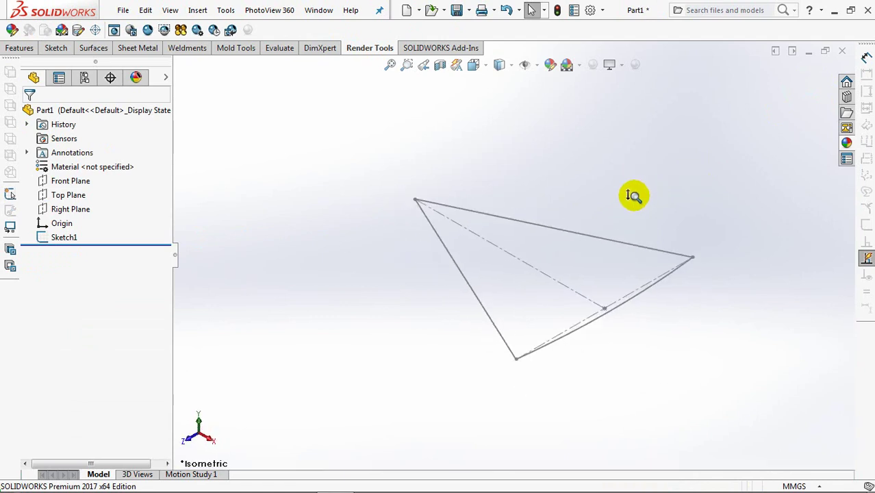
click(70, 196)
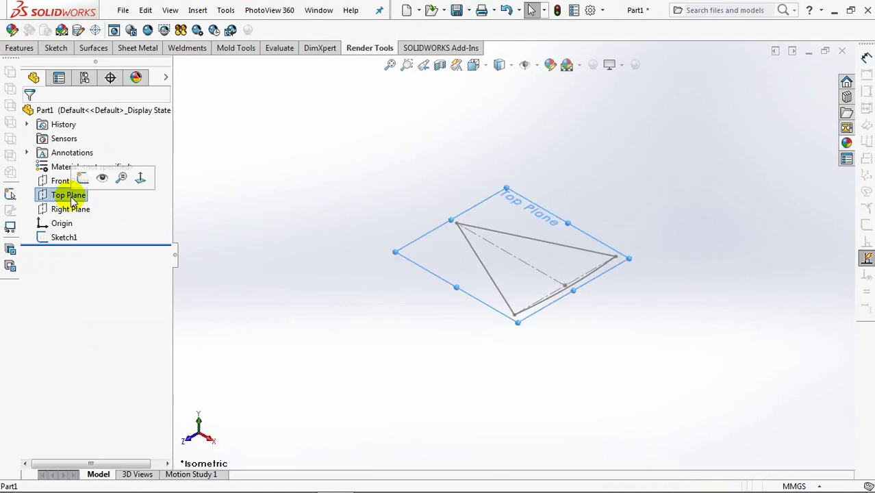
click(20, 48)
click(416, 30)
text(132)
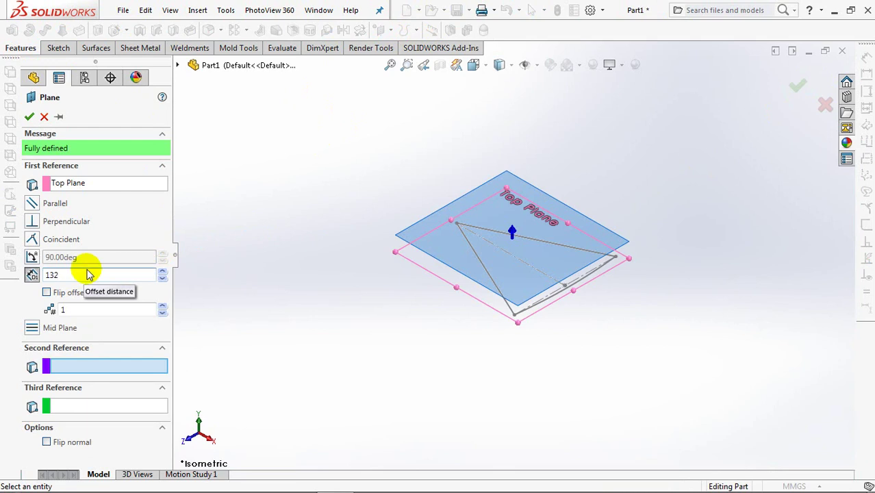
key(Return)
ctrl+middle_drag(375, 237, 359, 301)
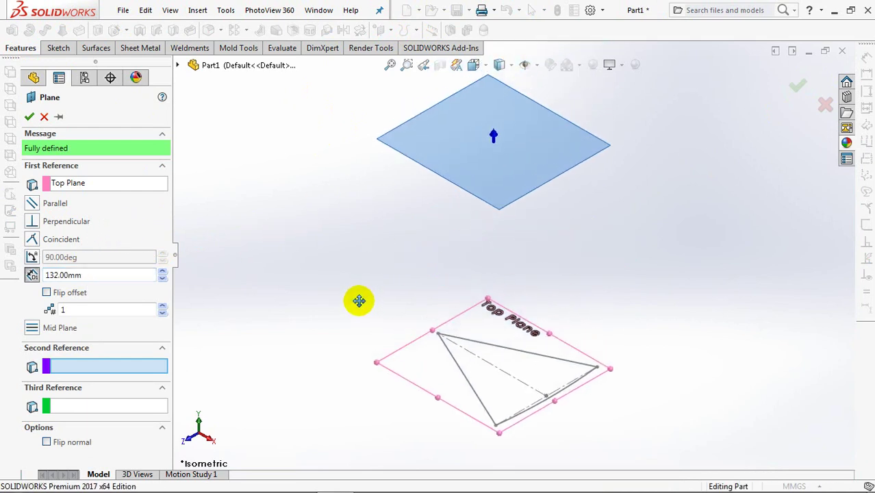
click(794, 85)
click(514, 162)
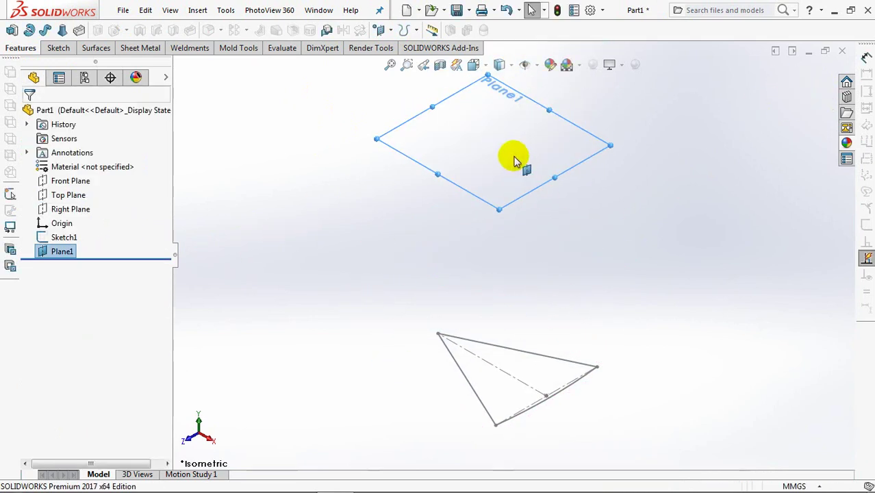
- Start a sketch on Plane1 with a vertical midpoint centerline on the horizontal axis
click(571, 120)
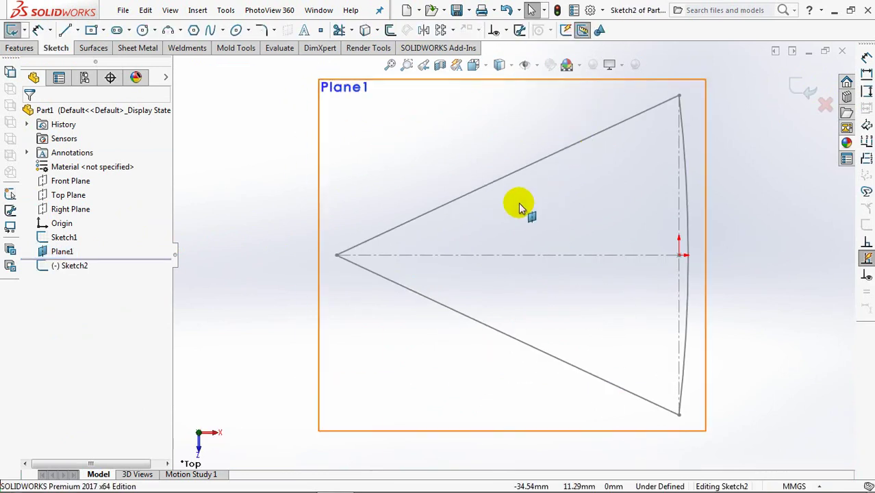
click(77, 31)
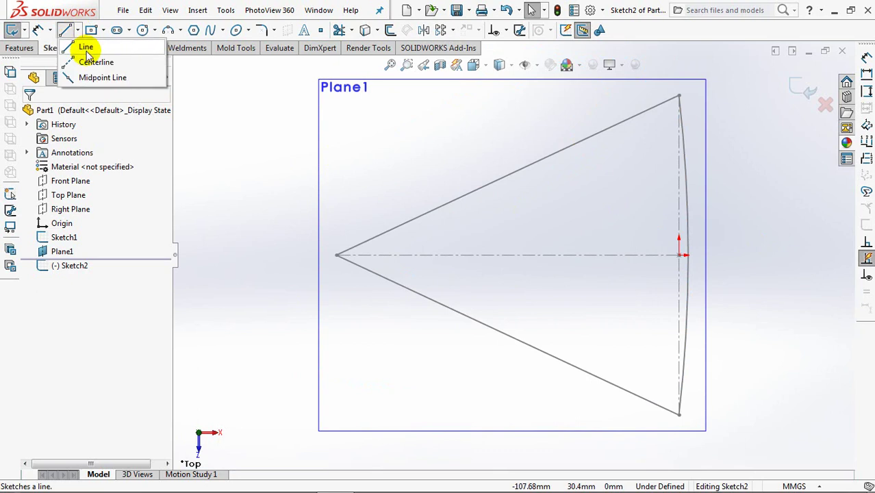
click(88, 61)
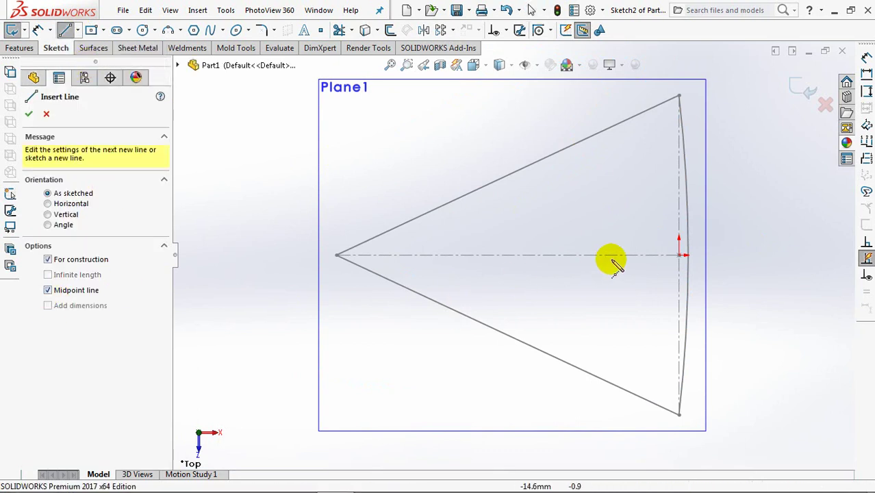
click(590, 255)
click(590, 187)
right_click(589, 187)
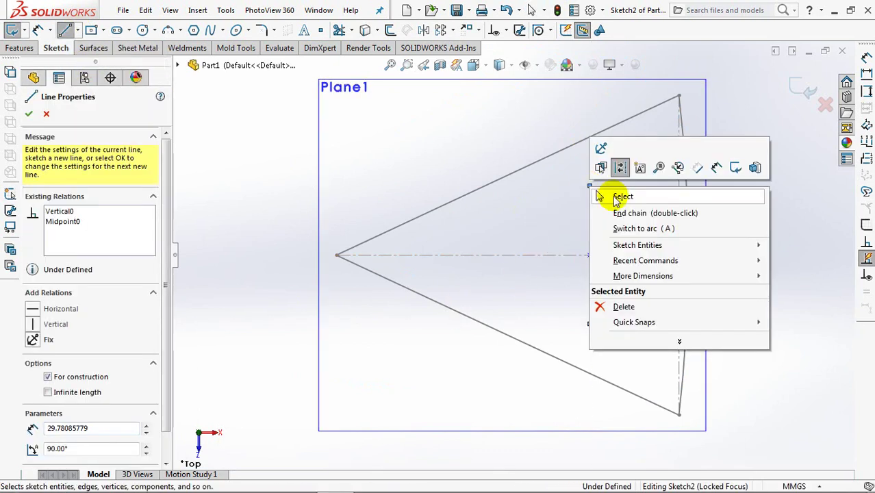
click(609, 194)
- Draw two slanted lines from the centerline ends to a left point, closed by an outward arc
click(64, 29)
click(589, 186)
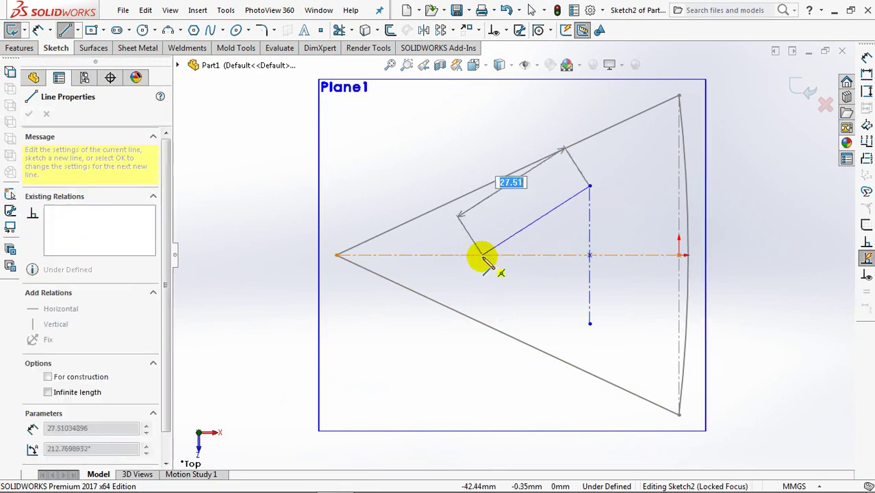
click(470, 254)
click(589, 323)
right_click(594, 329)
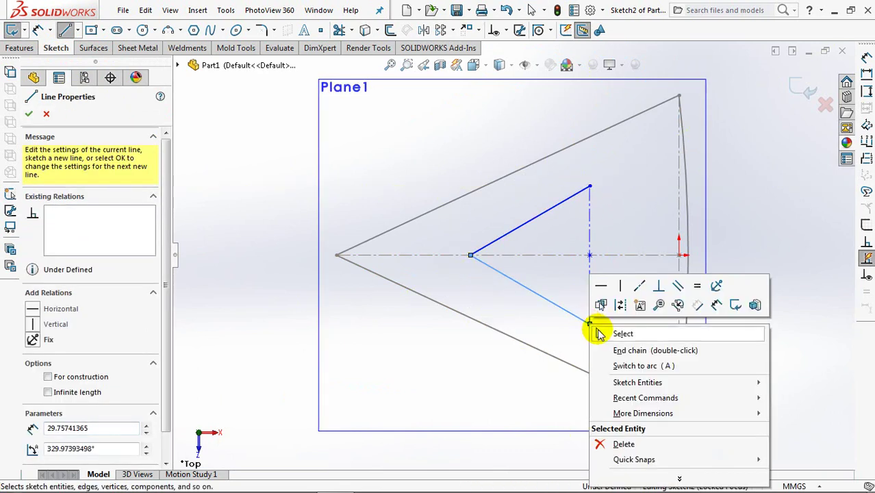
click(620, 332)
click(168, 29)
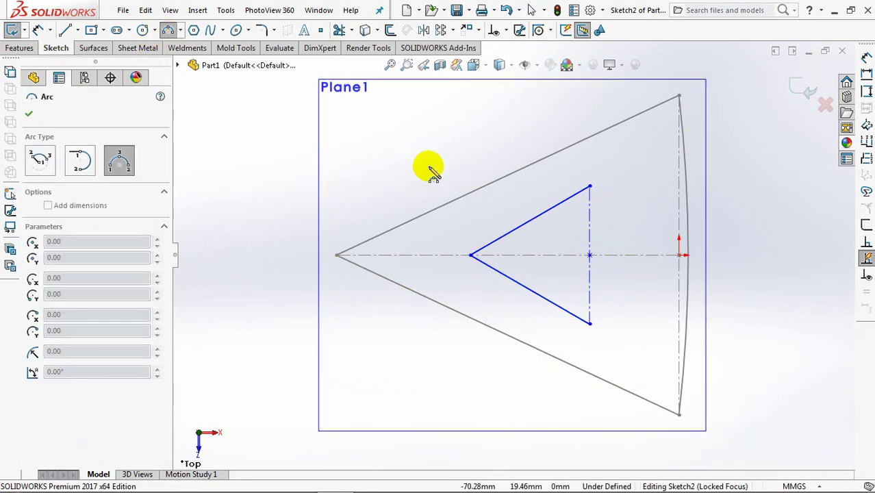
click(589, 187)
click(589, 323)
click(600, 280)
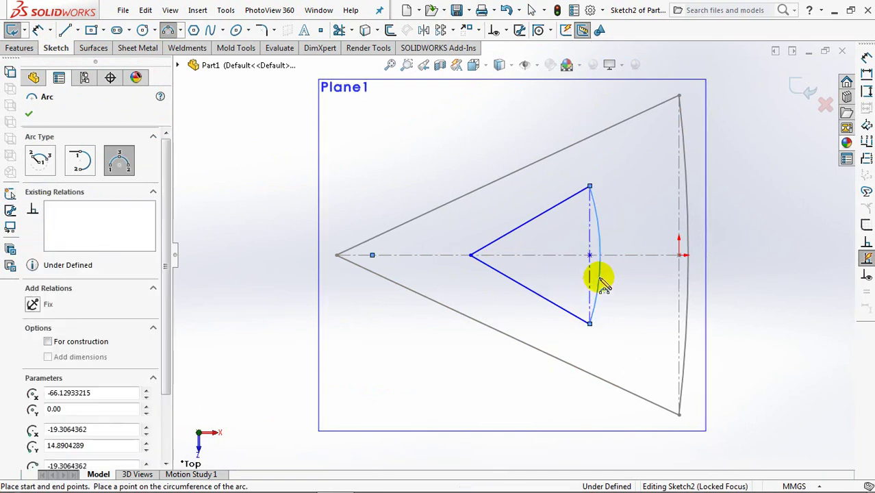
right_click(603, 283)
click(618, 288)
- Add a relation between the upper and lower slanted lines
click(506, 30)
click(528, 62)
click(544, 213)
click(547, 299)
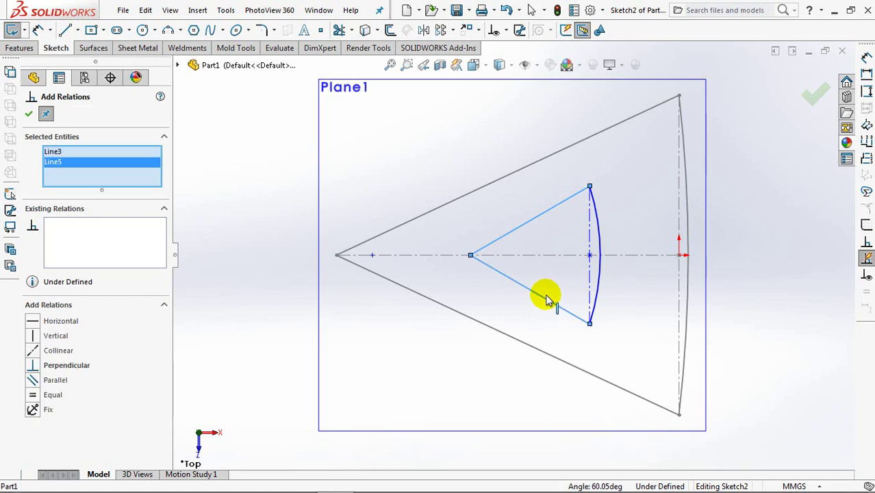
key(Return)
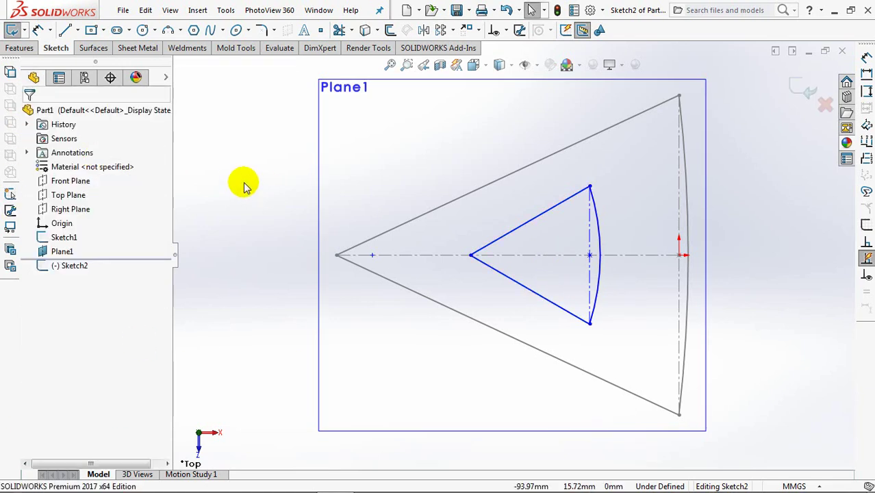
- Dimension the arc's span 37 and the angle between the sides 60°
click(38, 31)
click(594, 240)
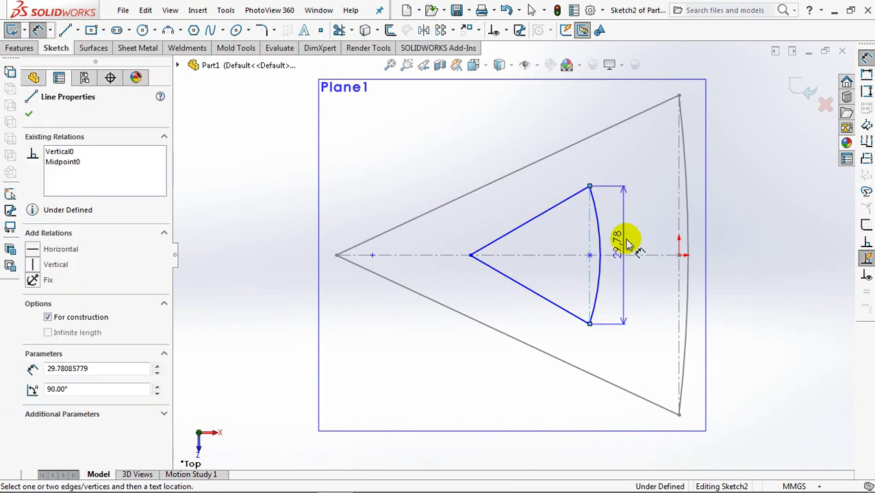
click(634, 234)
text(37)
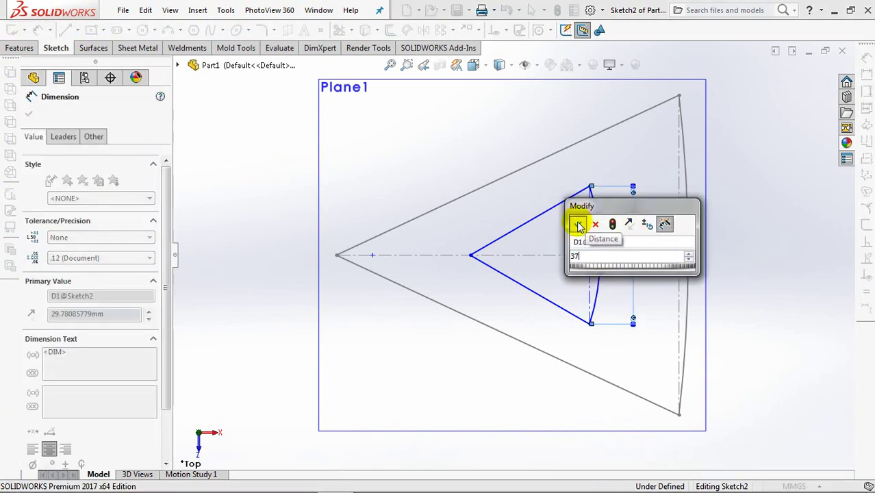
click(578, 226)
click(533, 302)
click(541, 209)
click(545, 240)
text(60)
click(494, 230)
key(Escape)
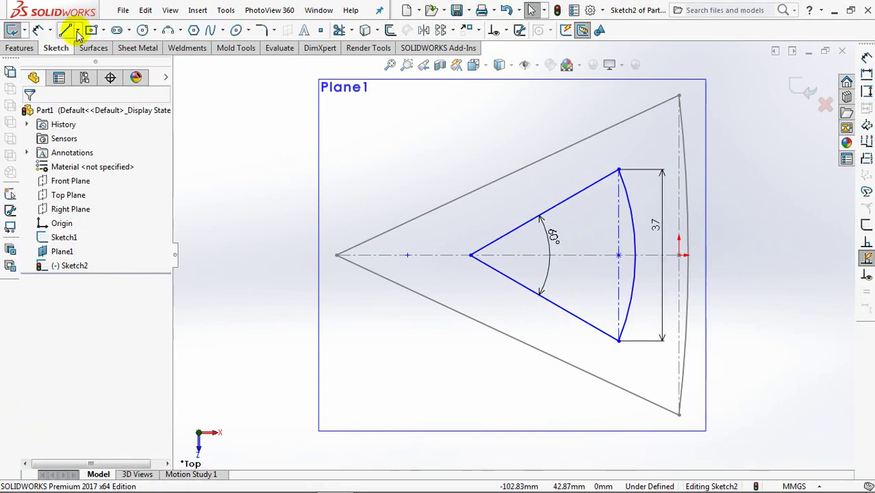
- Set the arc radius to R150 and move its label lower
click(638, 228)
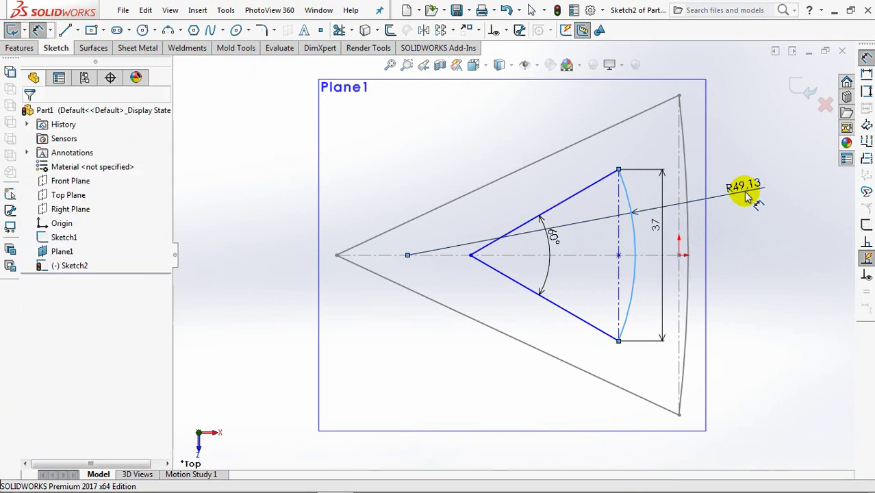
click(747, 197)
text(150)
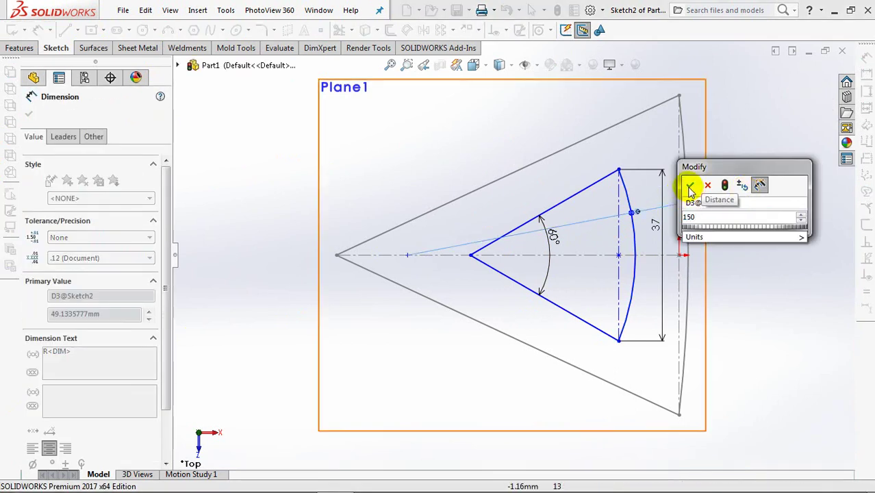
click(689, 184)
click(740, 236)
drag(726, 101, 739, 176)
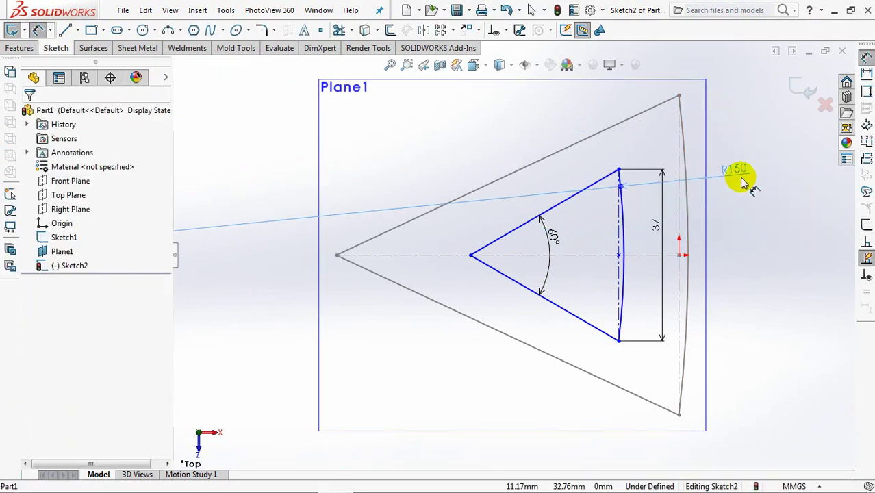
- Dimension the origin-to-arc distance as 15, then orbit to see both profiles
click(678, 256)
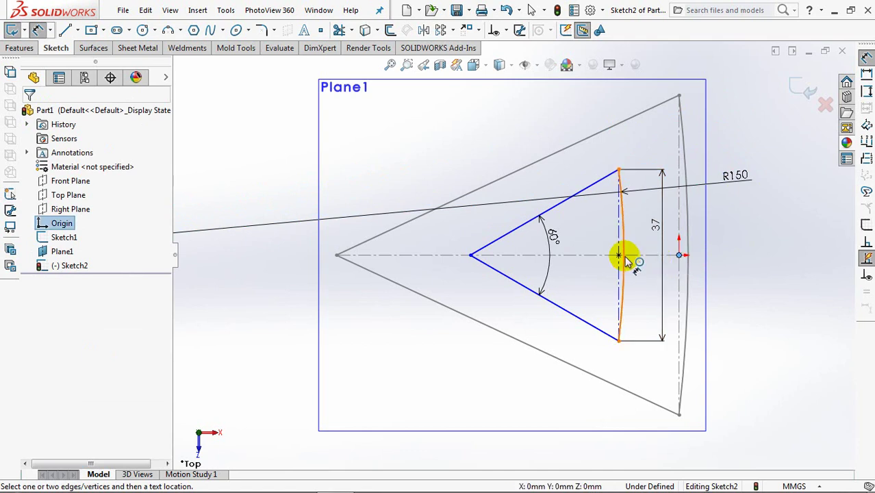
click(624, 258)
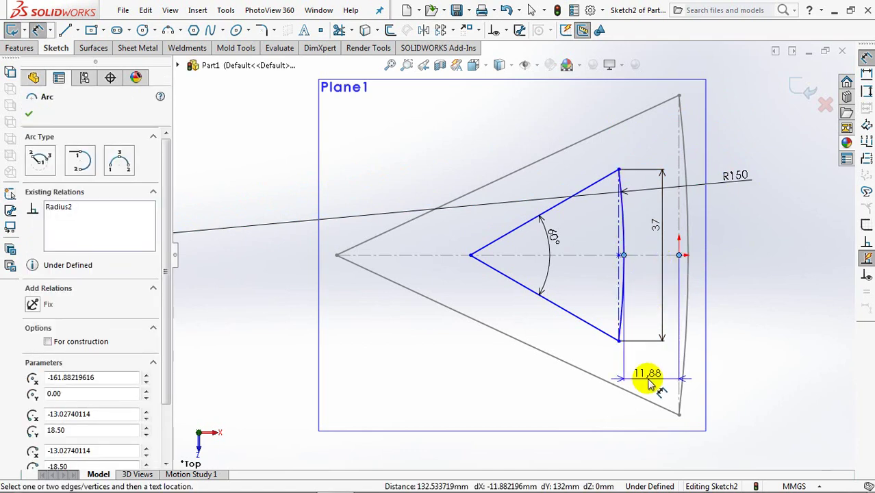
click(627, 425)
text(15)
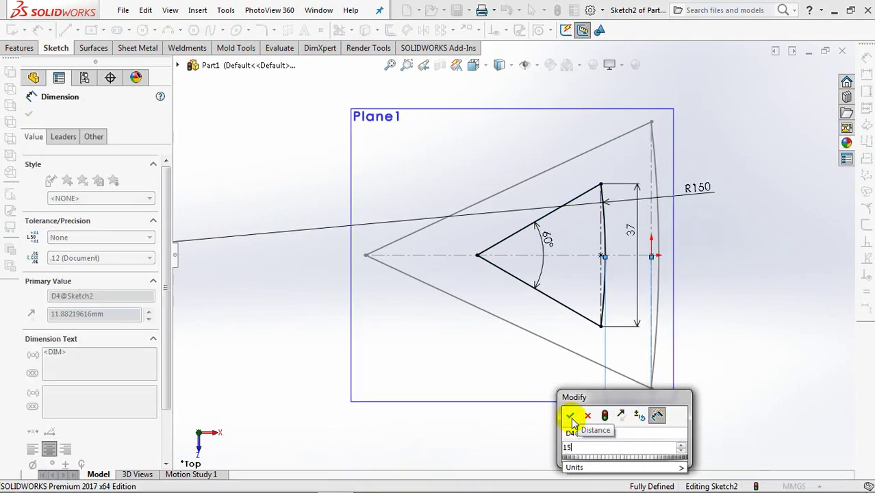
click(570, 416)
middle_drag(742, 288, 746, 238)
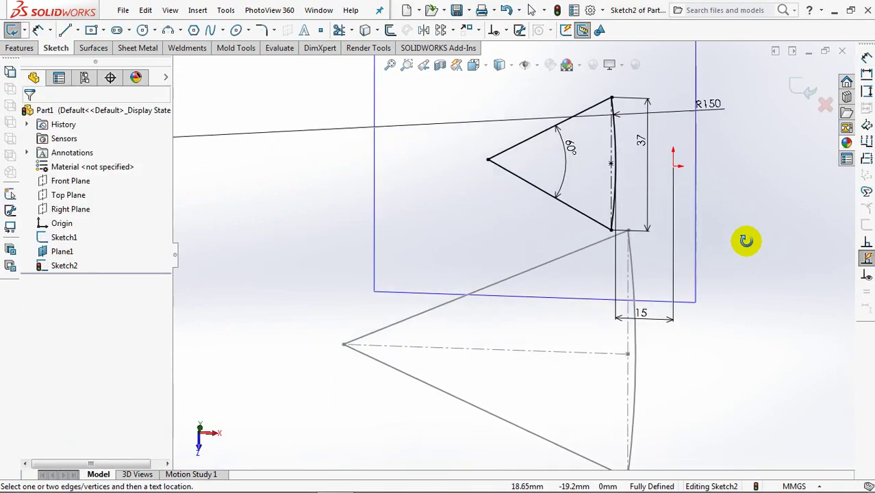
- Close the wedge sketch, hide Plane1, and start a new sketch on the Front Plane
click(803, 85)
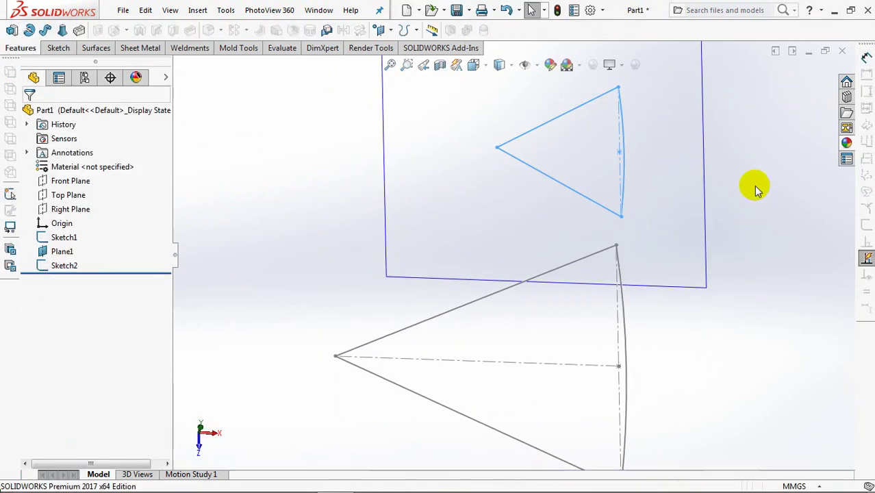
key(ctrl+7)
click(600, 155)
click(661, 115)
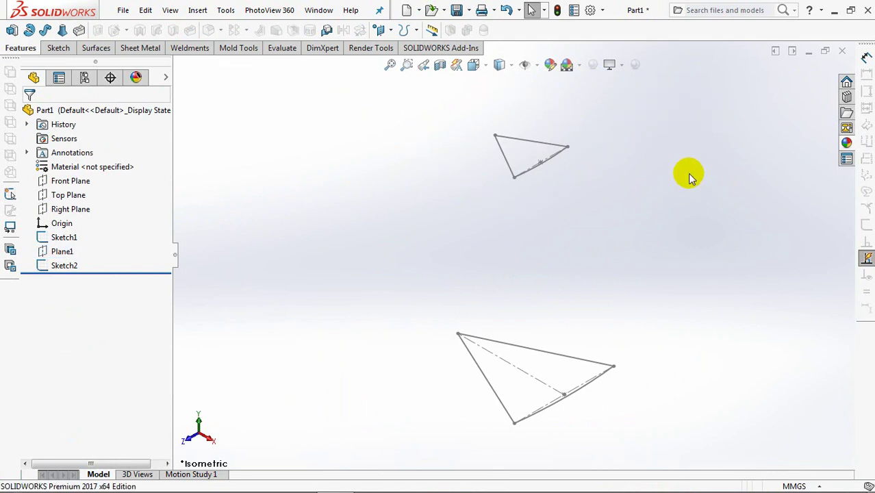
click(68, 181)
click(66, 168)
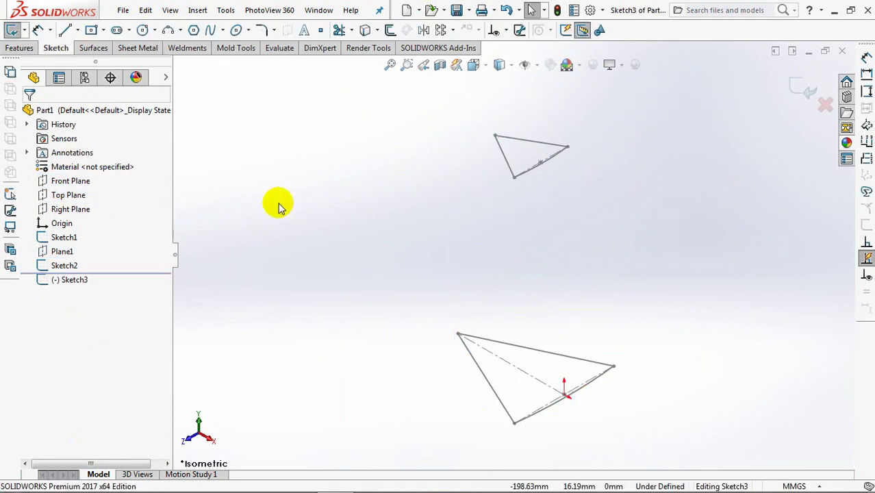
key(ctrl+1)
- Draw two 3-point arcs joining the left and right ends of the wedge profiles
click(169, 31)
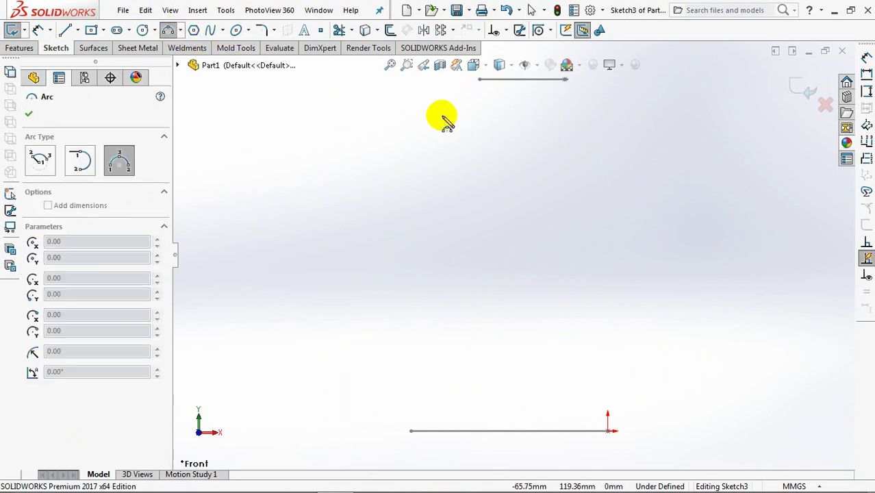
drag(479, 79, 411, 430)
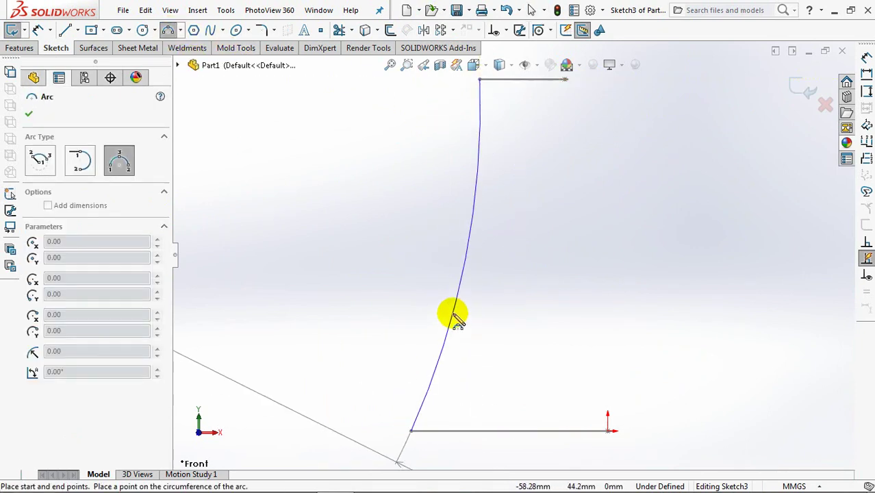
click(464, 259)
drag(574, 80, 611, 429)
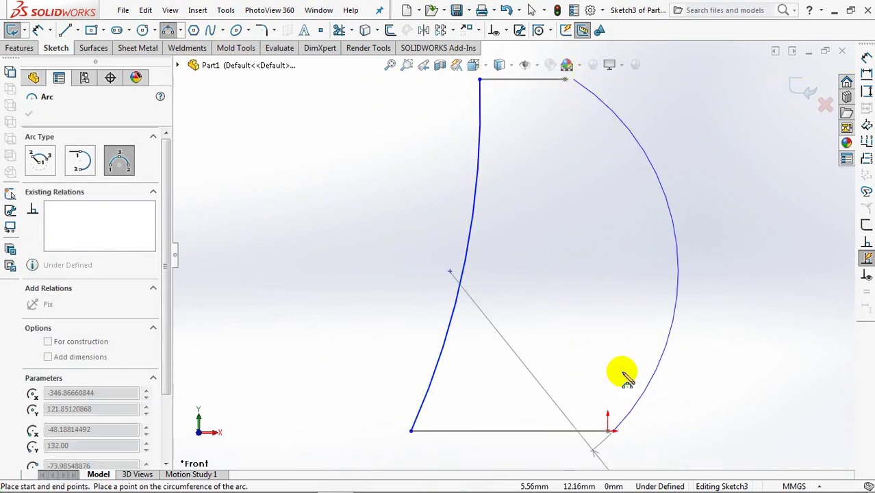
click(611, 254)
right_click(619, 302)
click(644, 304)
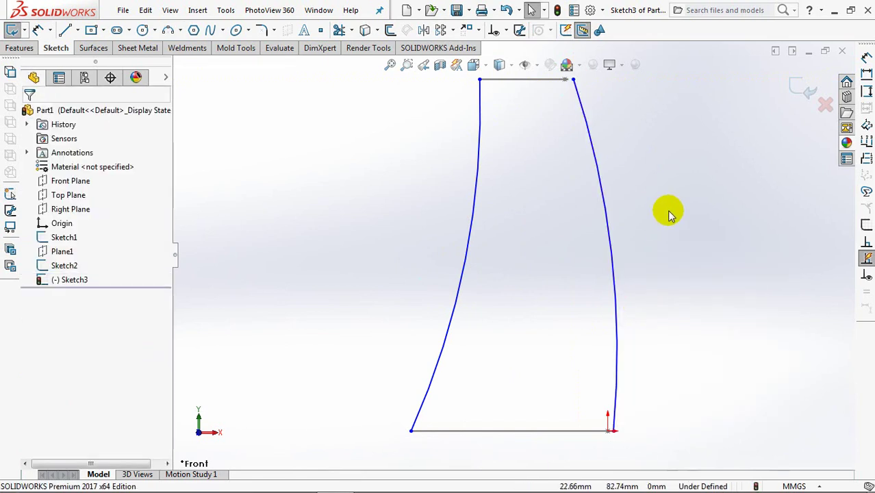
middle_drag(677, 206, 624, 185)
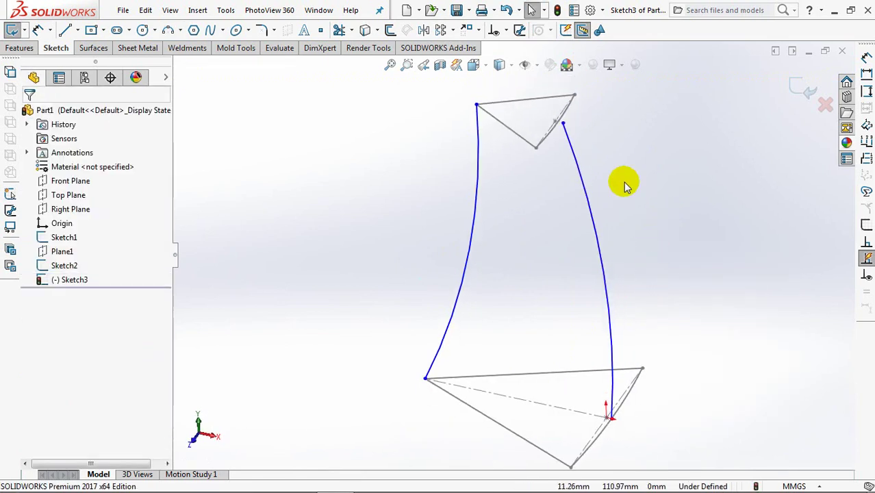
- Tie the arc endpoints to the profiles with Coincident and Pierce relations
click(507, 35)
click(517, 65)
click(476, 106)
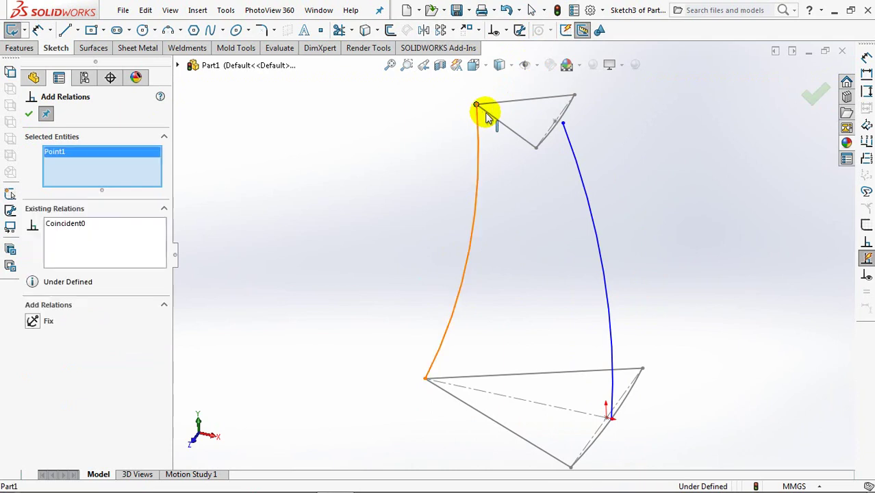
click(483, 110)
click(438, 401)
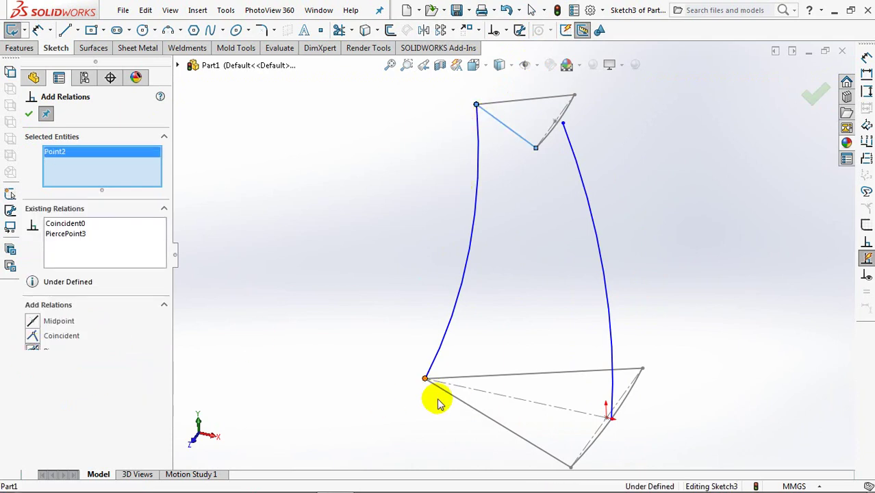
click(452, 395)
click(424, 378)
click(619, 423)
click(611, 417)
click(612, 407)
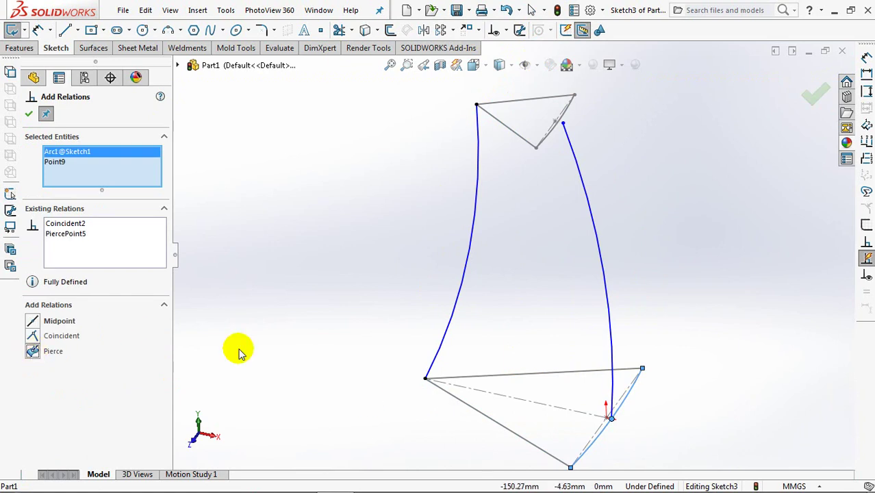
click(559, 126)
click(562, 121)
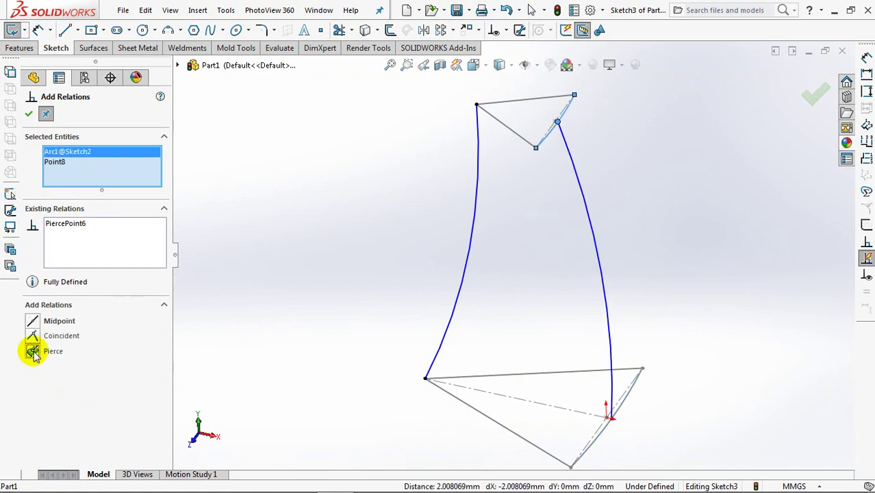
click(30, 115)
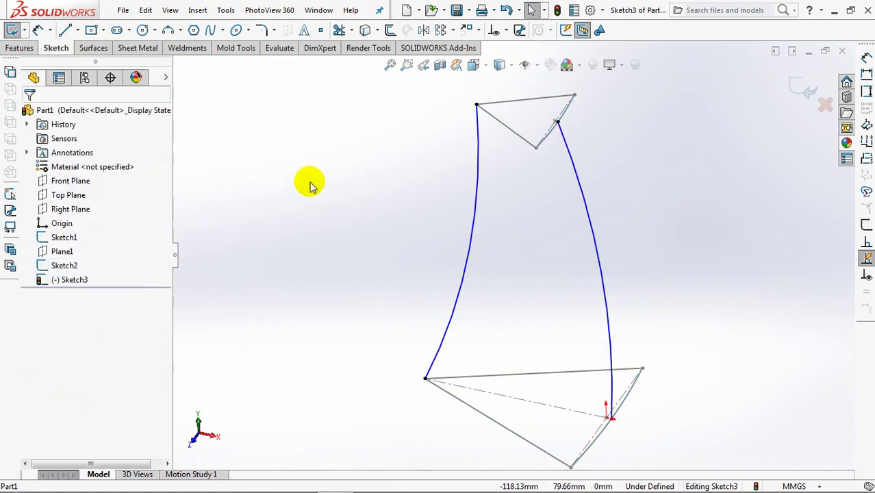
- Dimension the left arc to R250 and the right arc to R300, then exit the sketch
key(ctrl+1)
click(452, 245)
click(493, 296)
text(250)
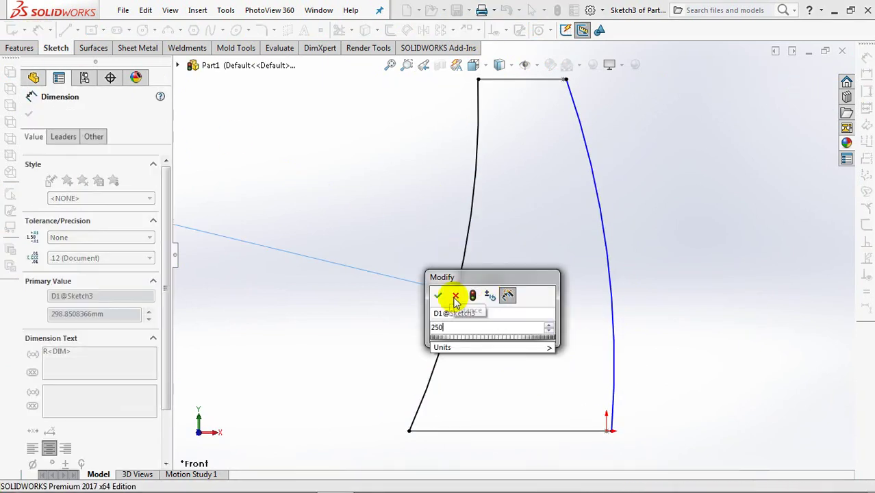
key(Return)
click(611, 250)
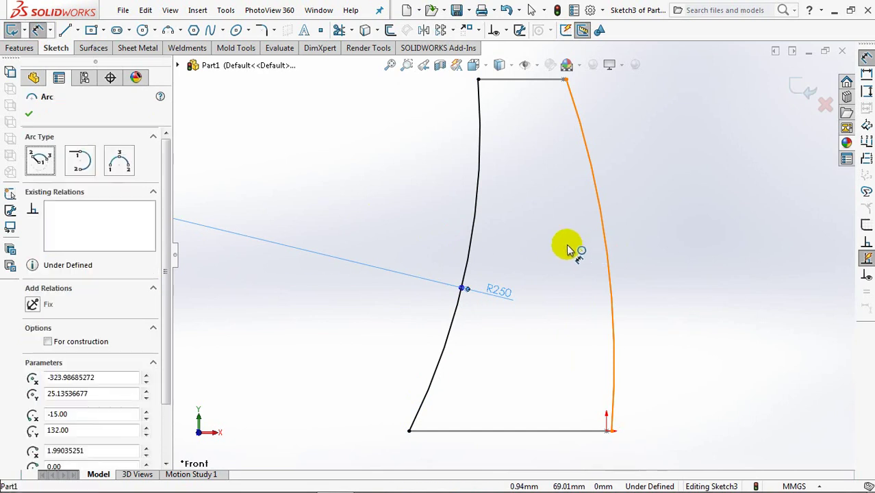
click(561, 249)
text(300)
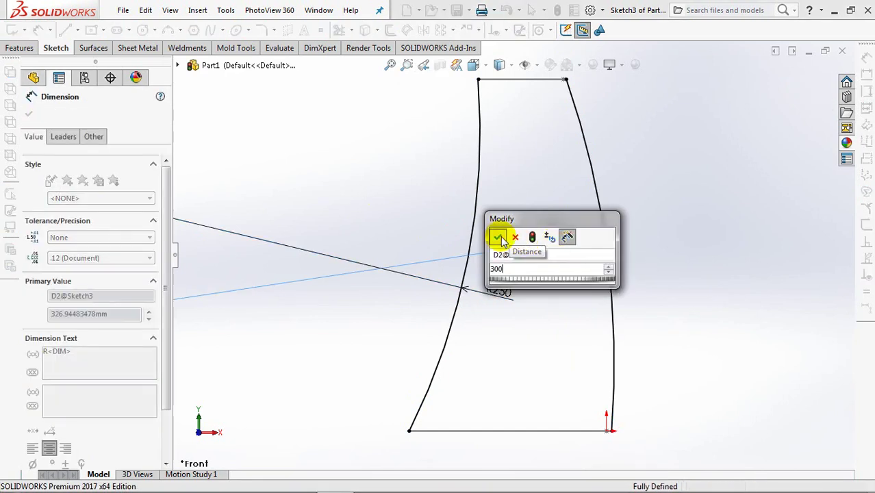
click(498, 238)
click(697, 241)
mouse_move(698, 238)
middle_down()
mouse_move(717, 225)
mouse_move(693, 278)
middle_up()
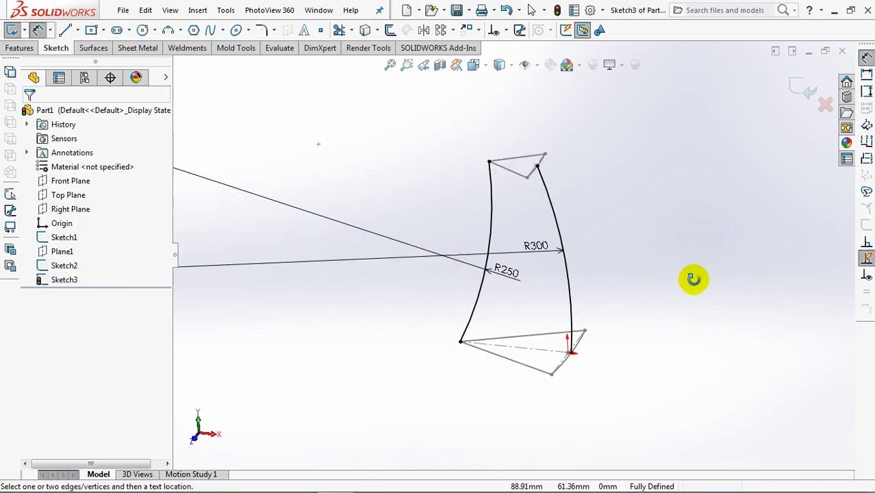
click(803, 89)
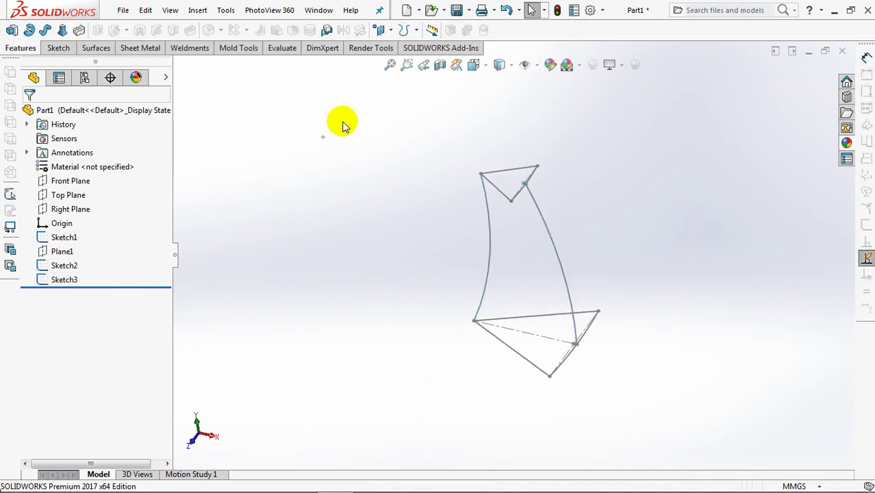
- Loft Sketch1 to Sketch2, using the left and right arcs as the two guide curves
click(62, 31)
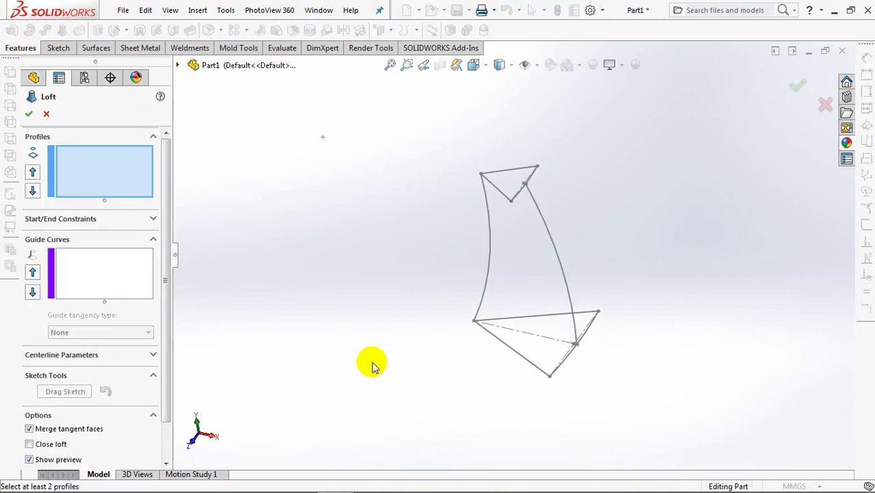
click(521, 358)
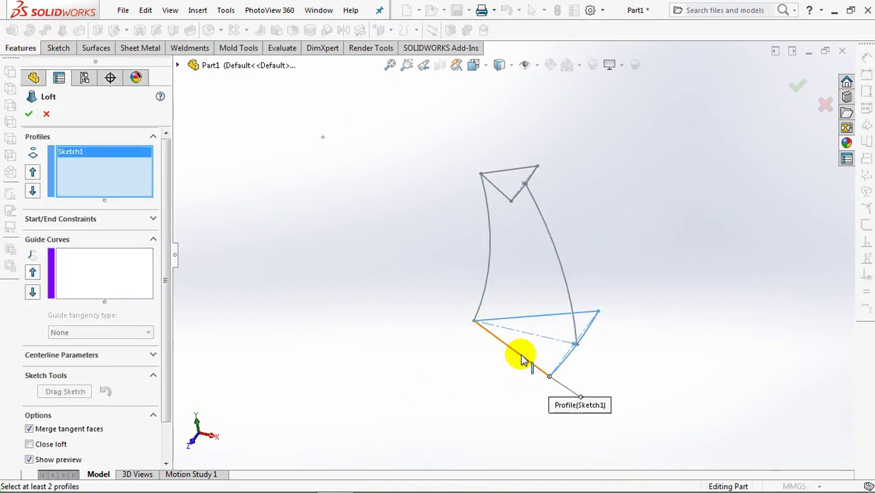
click(501, 198)
click(127, 270)
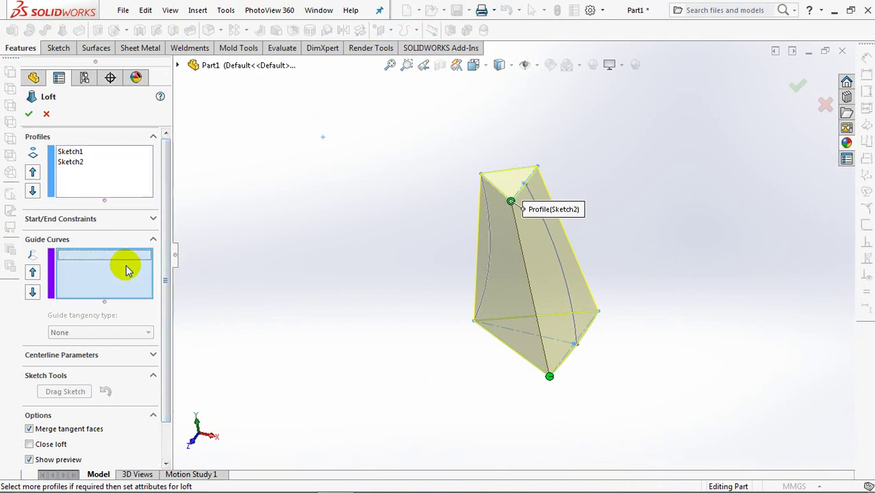
click(483, 292)
click(522, 330)
middle_drag(534, 303, 576, 309)
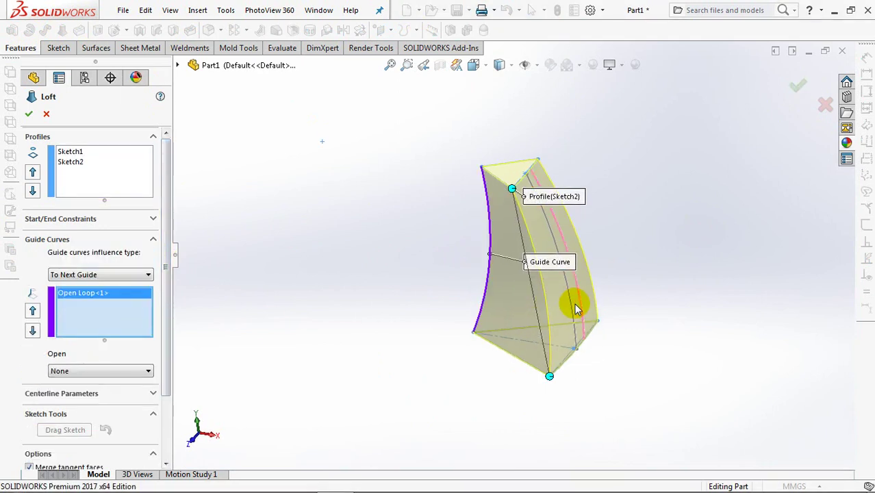
click(572, 308)
click(603, 345)
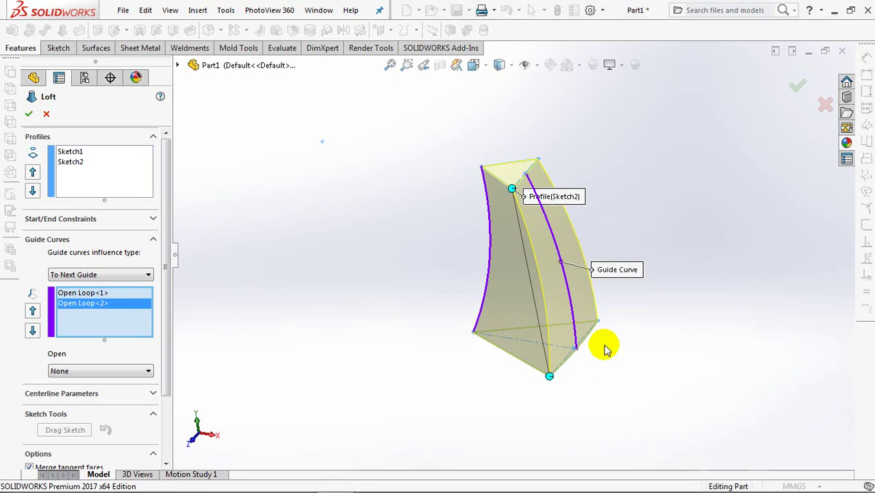
click(799, 85)
mouse_move(661, 283)
middle_down()
mouse_move(680, 146)
mouse_move(697, 254)
mouse_move(676, 251)
mouse_move(669, 217)
middle_up()
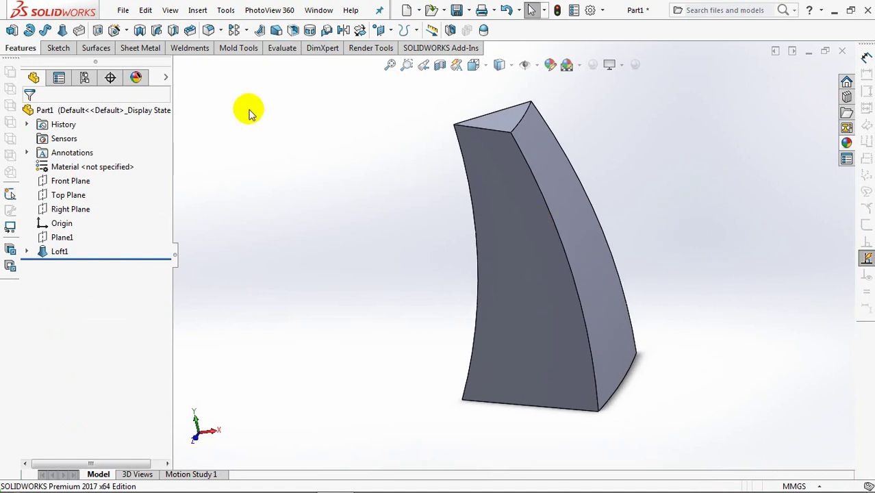
- Apply a variable fillet to the curved left edge: 17 mm at the bottom, 9 mm at the top
click(210, 30)
click(67, 175)
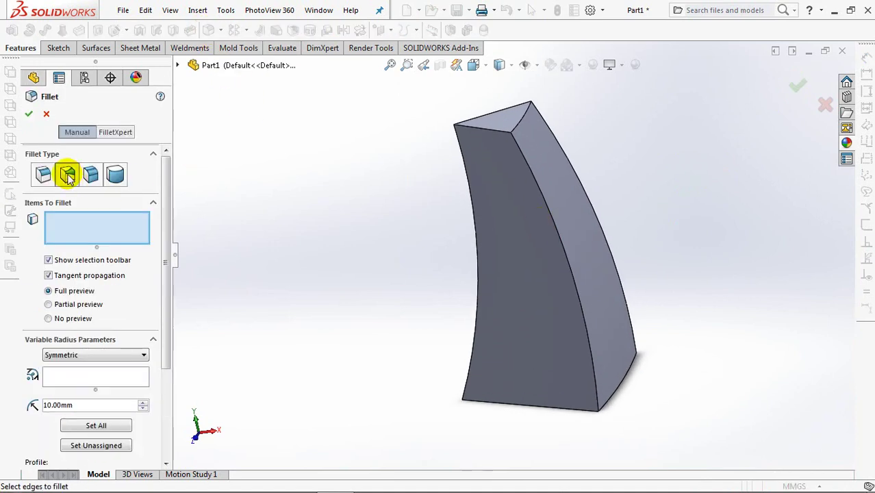
click(473, 366)
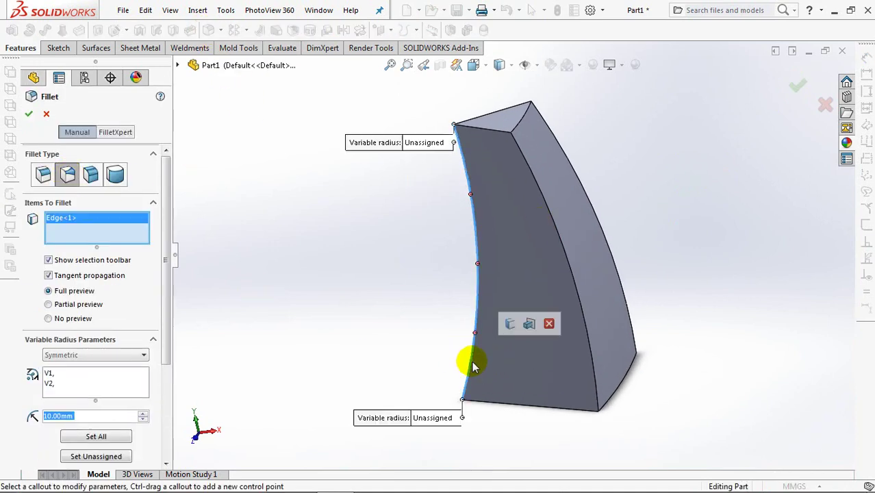
click(435, 418)
text(17)
key(Return)
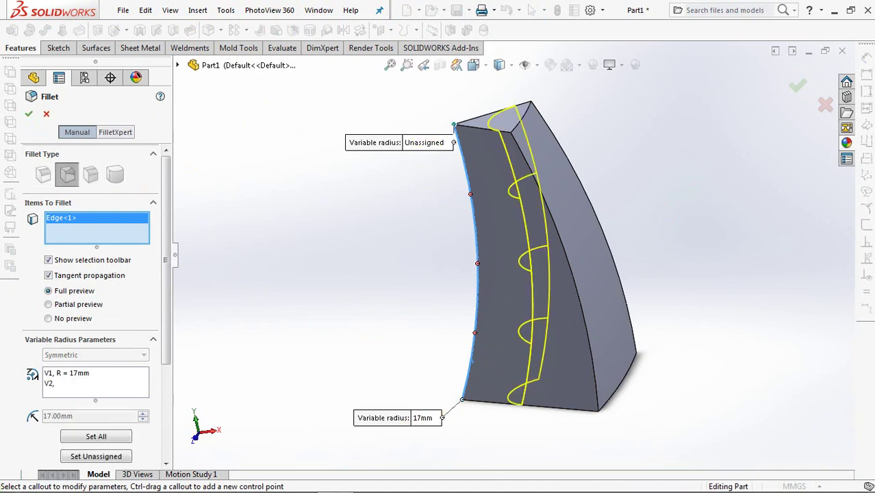
click(427, 145)
text(9)
key(Return)
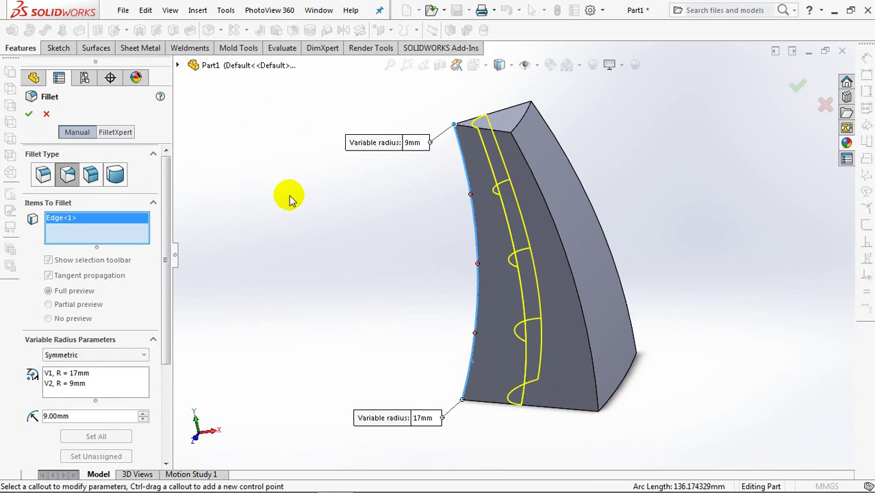
click(30, 115)
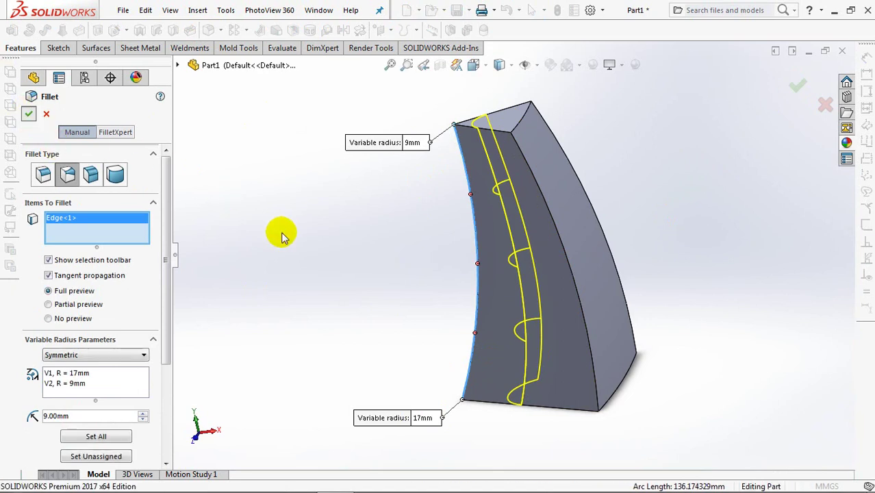
mouse_move(325, 257)
middle_down()
mouse_move(338, 250)
mouse_move(295, 190)
middle_up()
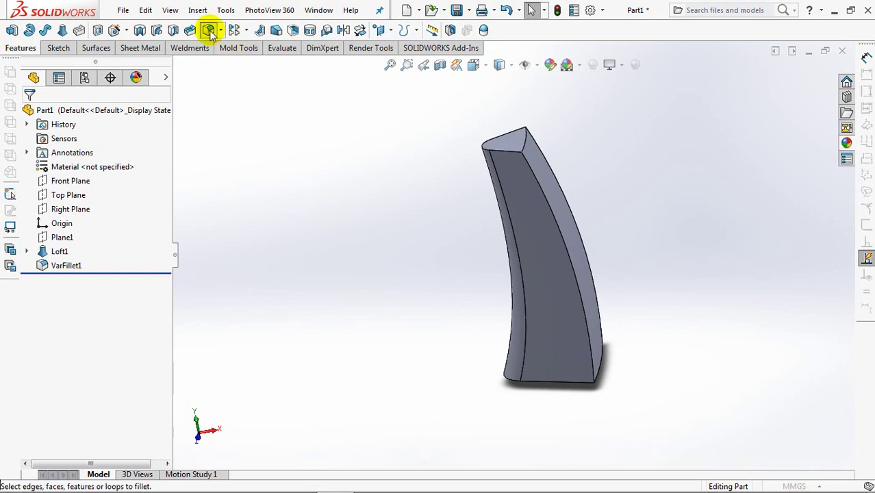
- Pick two long loft edges for a second variable-size fillet
click(208, 30)
click(576, 308)
mouse_move(579, 302)
middle_down()
mouse_move(537, 332)
mouse_move(612, 283)
middle_up()
click(616, 284)
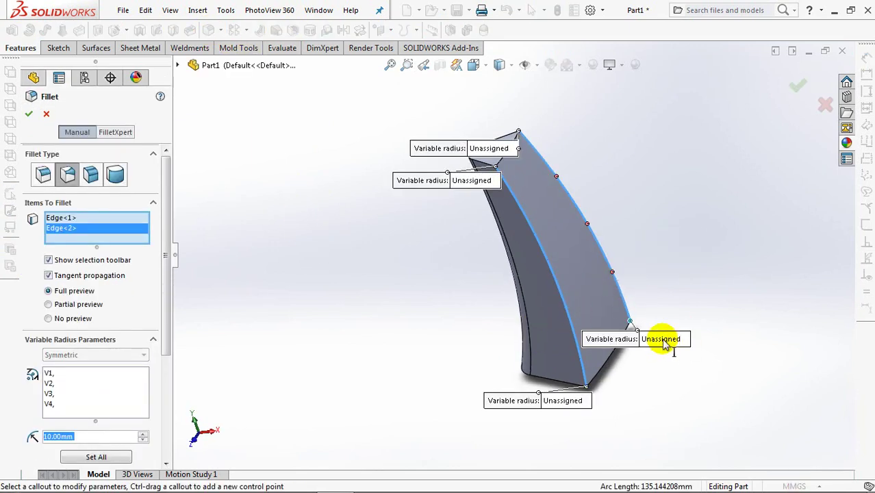
drag(660, 335, 741, 356)
- Set both edges' bottom-end radii to 7.5 mm
click(727, 344)
text(7)
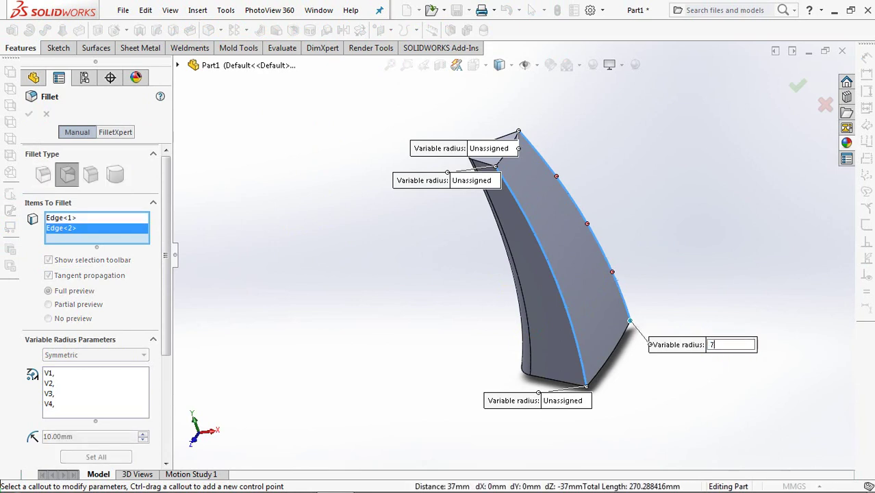
key(Return)
click(565, 402)
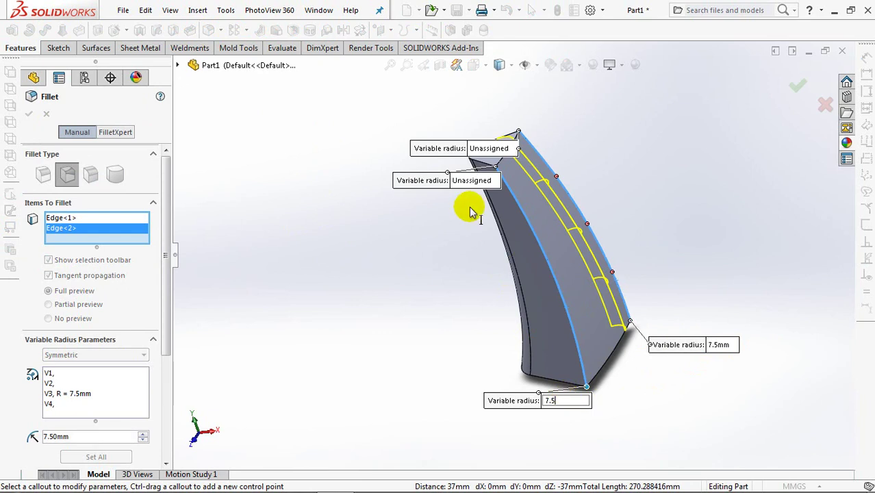
key(Return)
- Set both top-end radii to 4.5 mm and accept the variable fillet
drag(444, 183, 400, 219)
drag(460, 155, 629, 143)
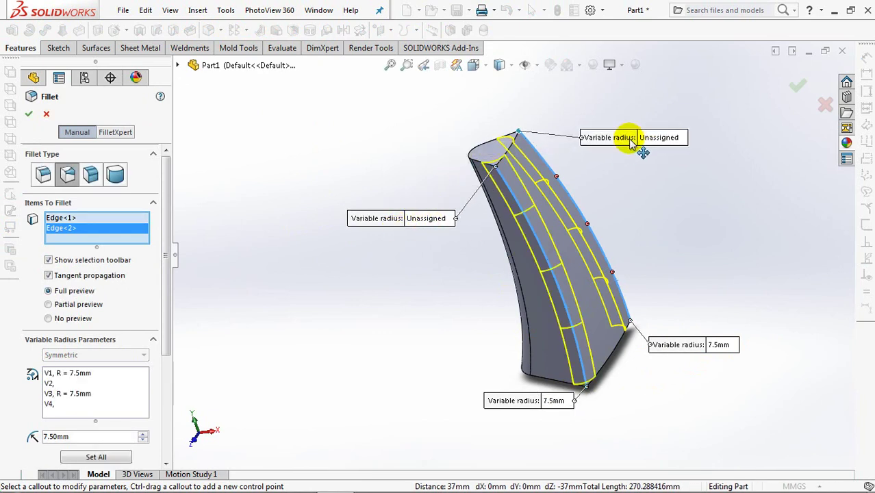
click(661, 138)
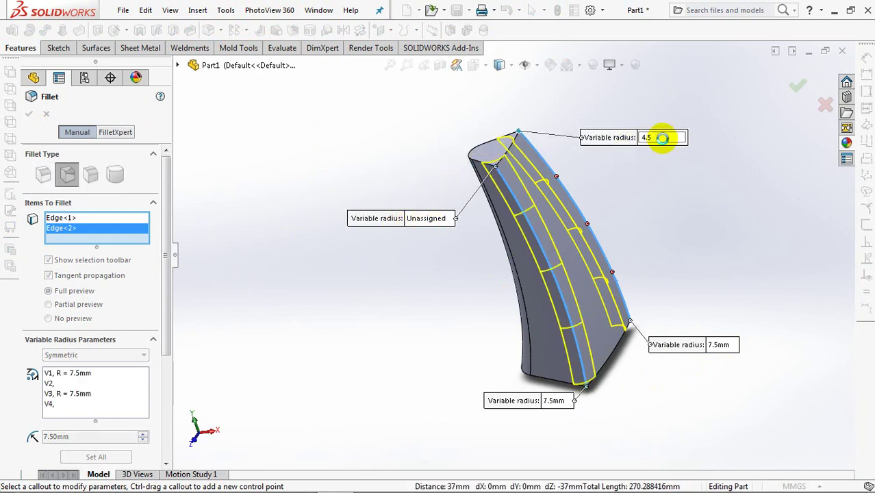
key(Return)
click(425, 218)
text(4.5mm)
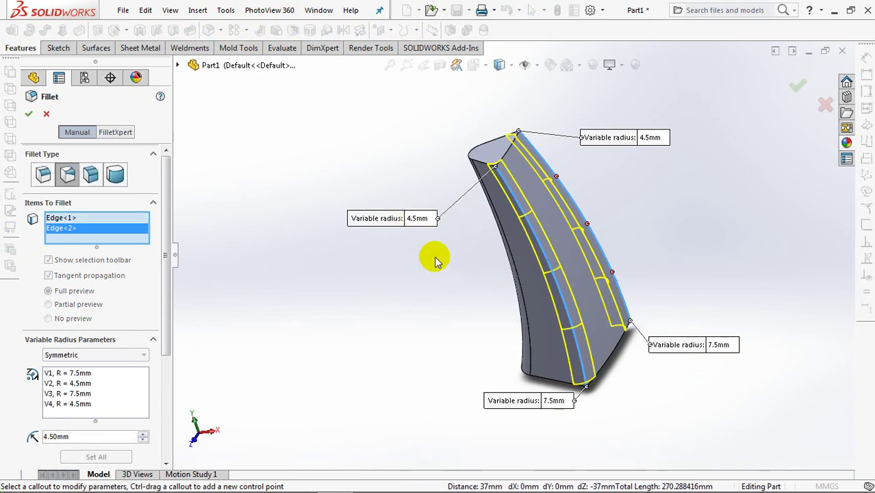
mouse_move(436, 260)
middle_down()
mouse_move(410, 332)
mouse_move(420, 307)
mouse_move(604, 279)
middle_up()
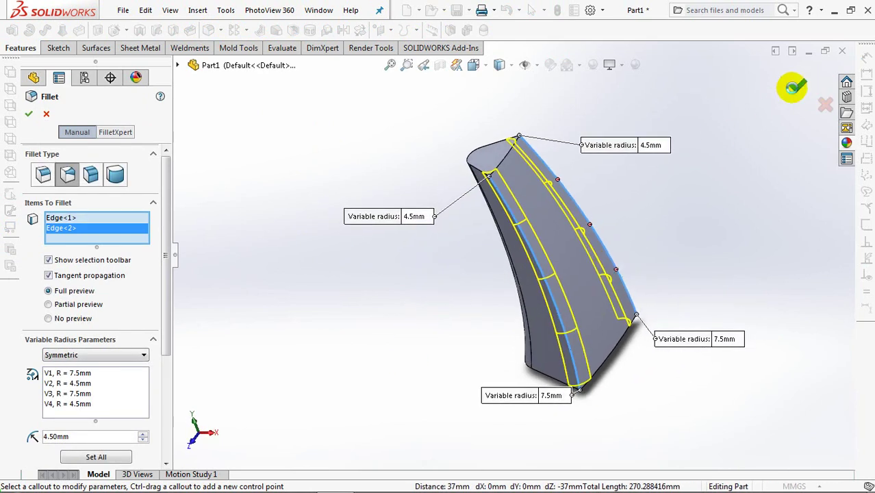
click(794, 87)
- On the Front Plane, sketch a line from the left curved edge to the bottom edge
key(ctrl+1)
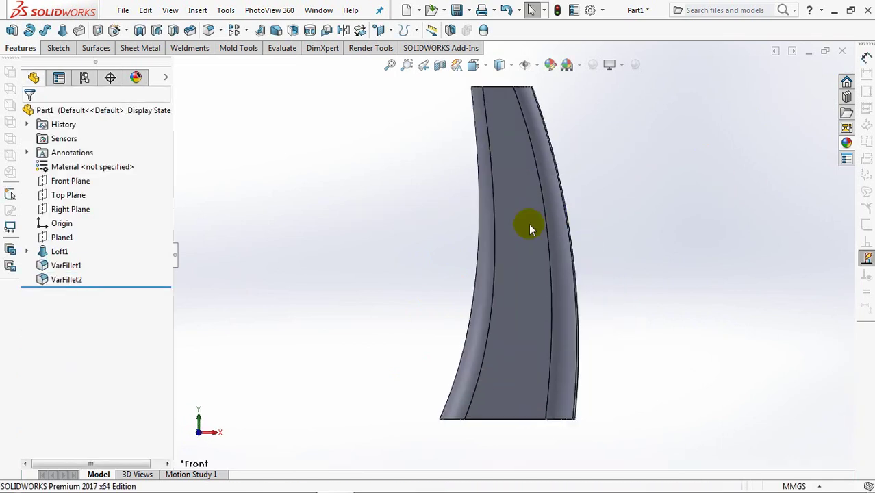
click(62, 179)
click(65, 164)
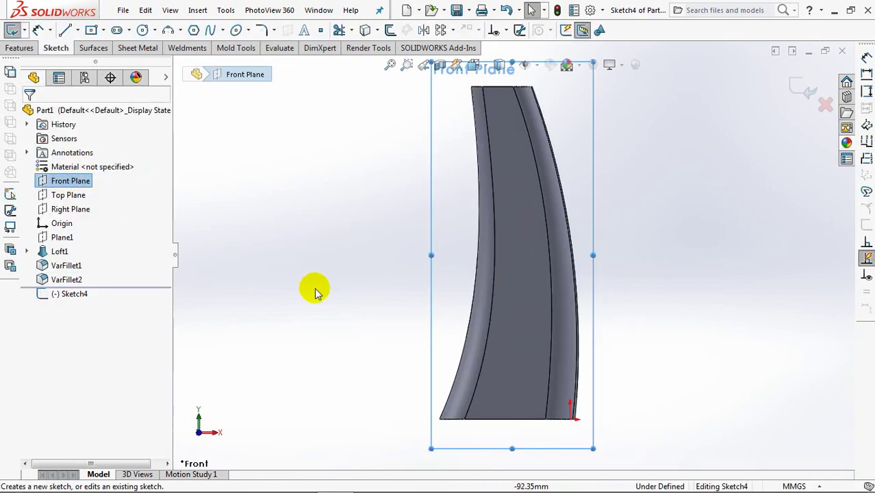
click(65, 30)
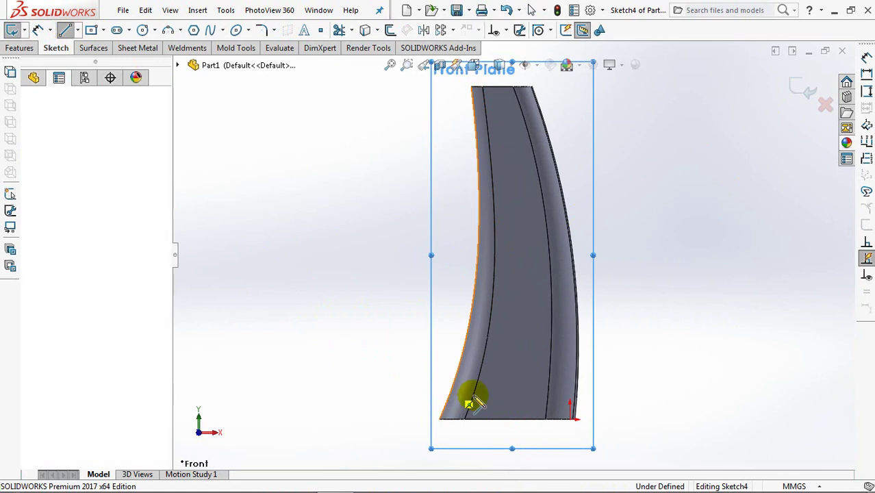
click(451, 389)
click(489, 418)
right_click(490, 418)
click(472, 317)
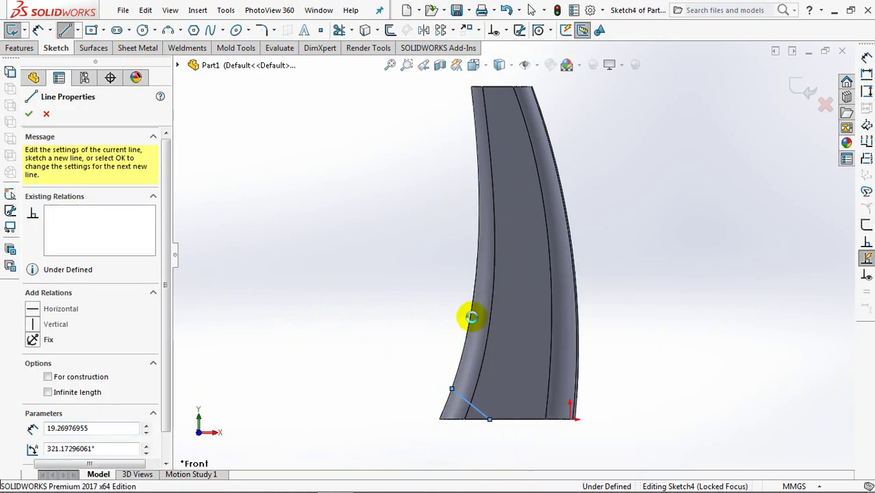
click(39, 41)
scroll(401, 308, down, 2)
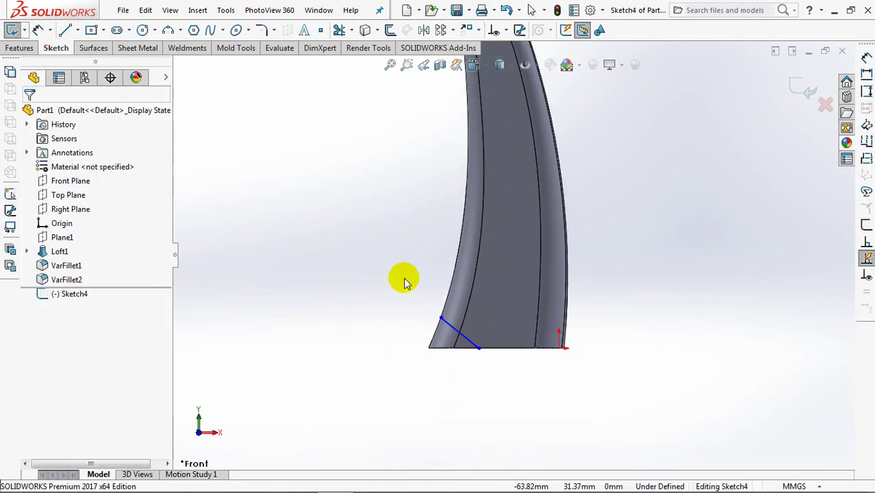
- Dimension the line at 30° to the base and 40.5 mm from the right corner, then exit
click(391, 362)
click(405, 380)
click(419, 411)
click(322, 380)
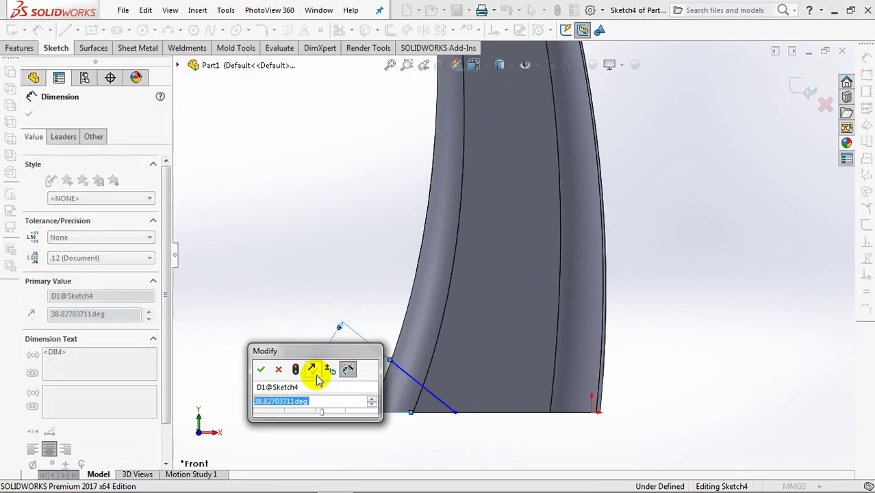
text(30)
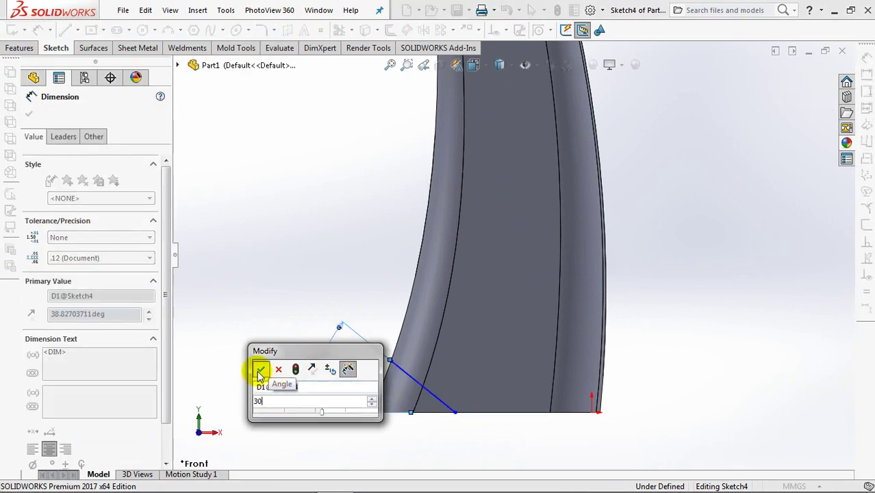
click(261, 369)
click(455, 413)
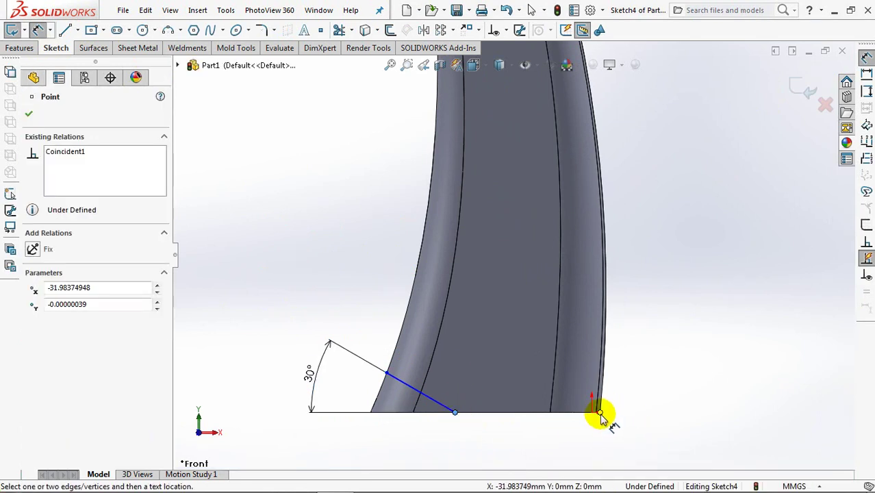
click(599, 413)
click(531, 445)
text(40.)
text(50)
click(473, 441)
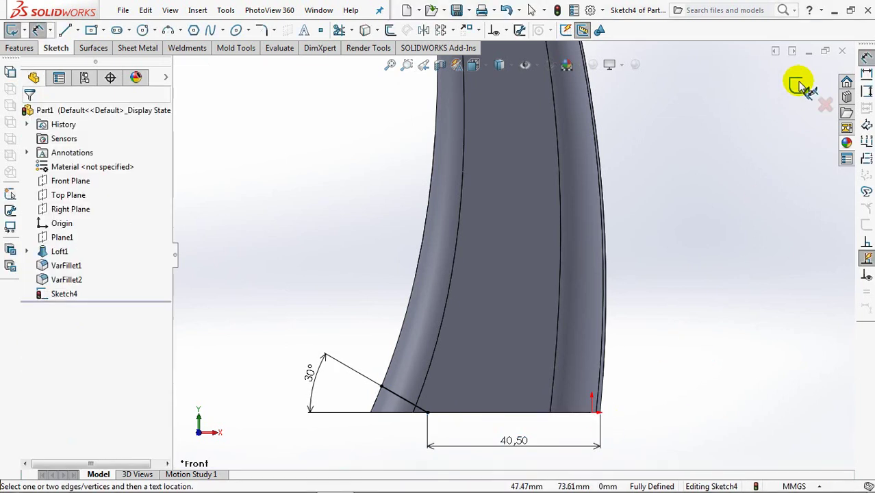
click(800, 86)
- Split the part along Sketch4, cutting off the small wedge body at the bottom corner
click(450, 30)
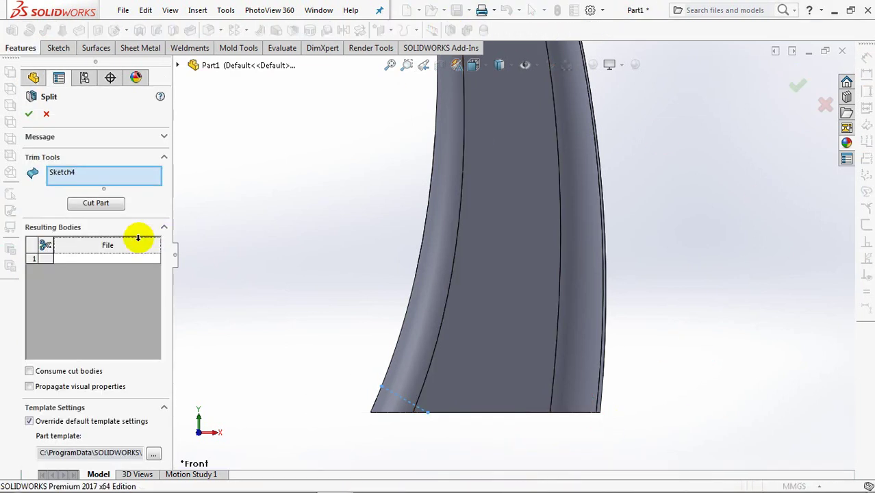
click(91, 203)
click(383, 408)
middle_drag(347, 341, 351, 287)
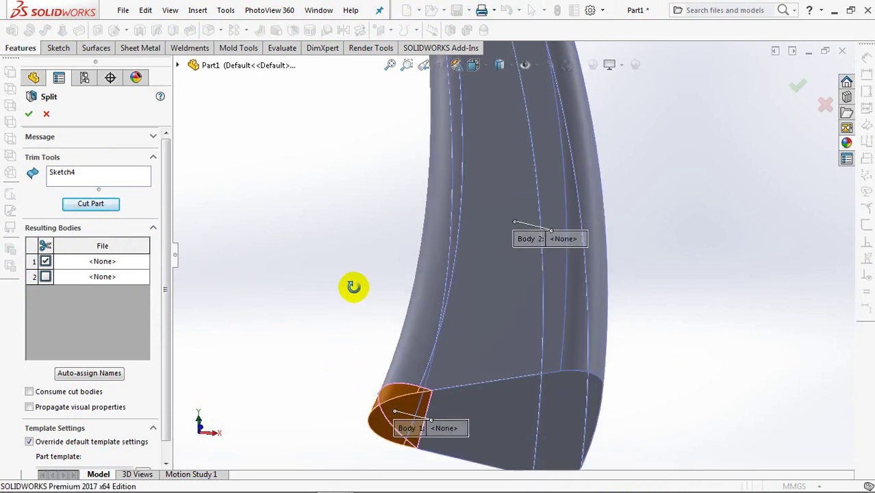
click(31, 114)
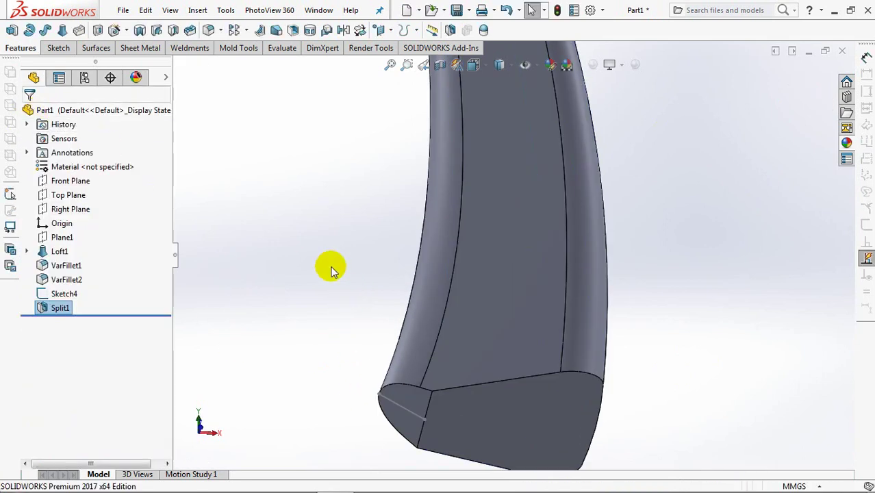
click(399, 406)
- Hide the wedge body and fillet the short base corner edge at 2 mm
click(453, 365)
click(209, 30)
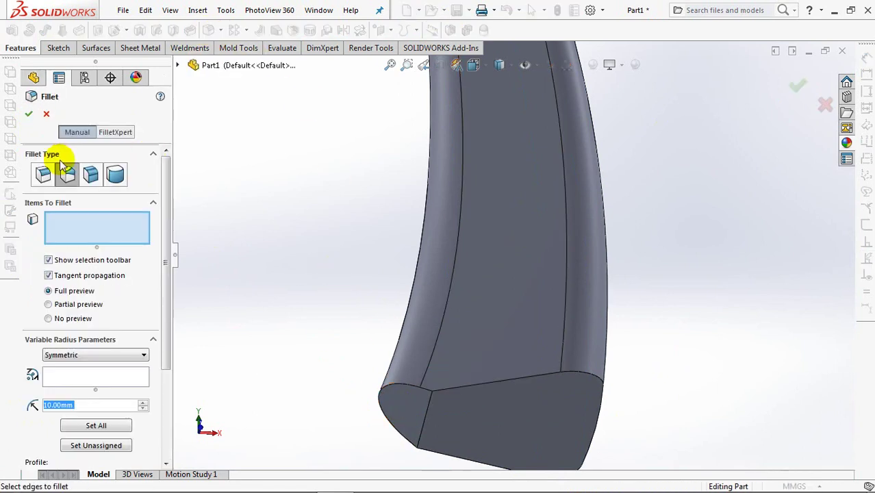
text(2)
key(Return)
click(428, 398)
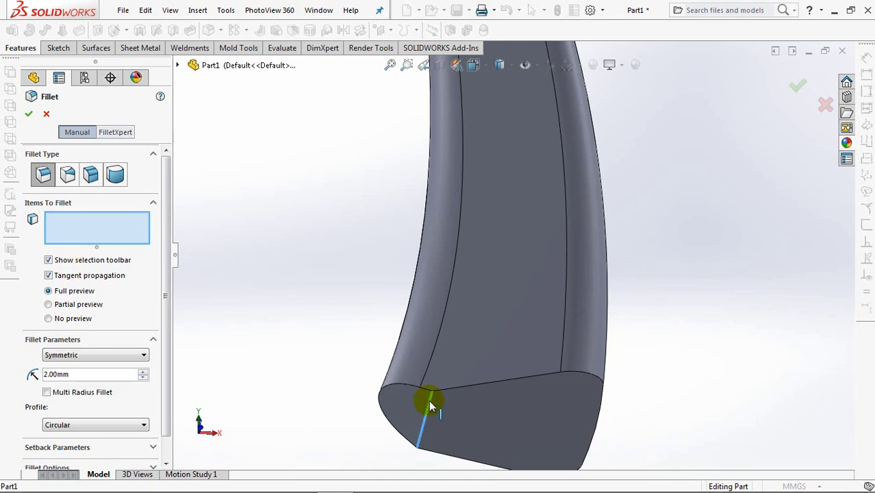
click(27, 113)
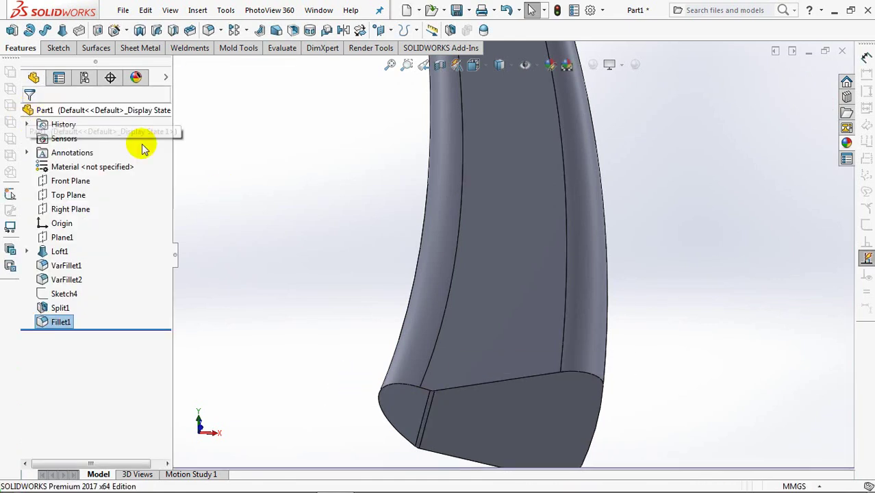
- Fillet the bottom rim edge loop at 5 mm
click(206, 31)
click(85, 374)
key(Return)
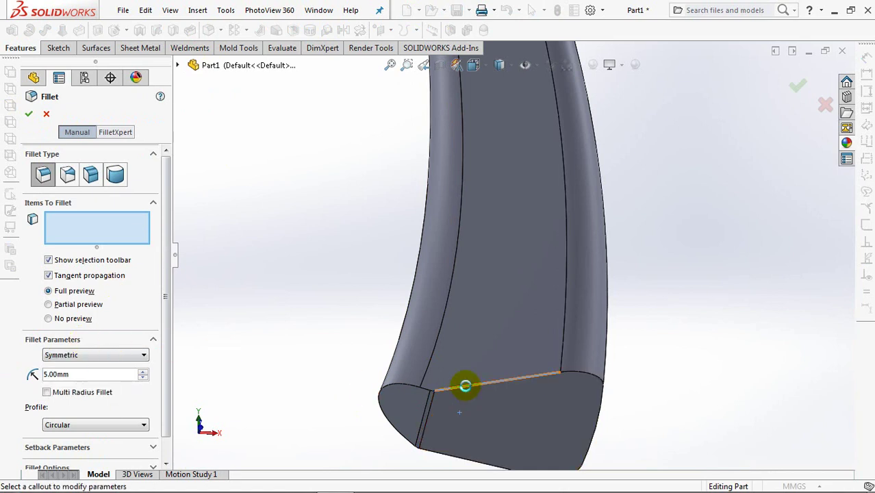
click(465, 385)
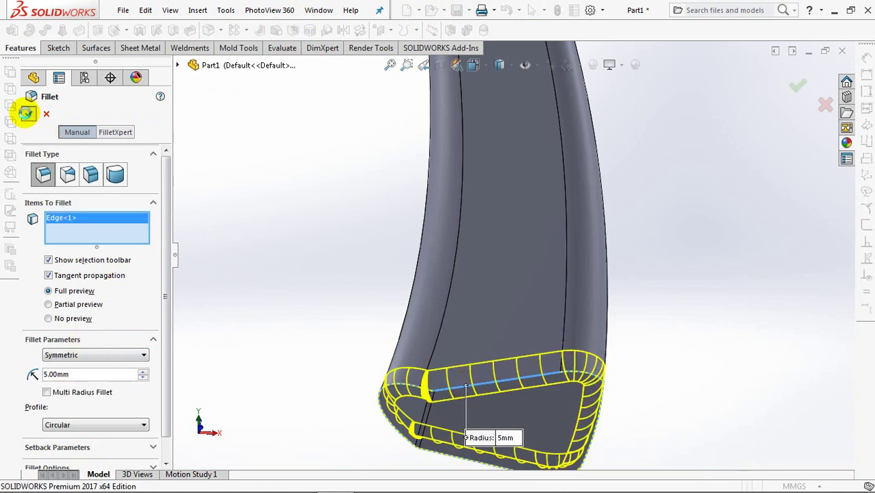
click(26, 113)
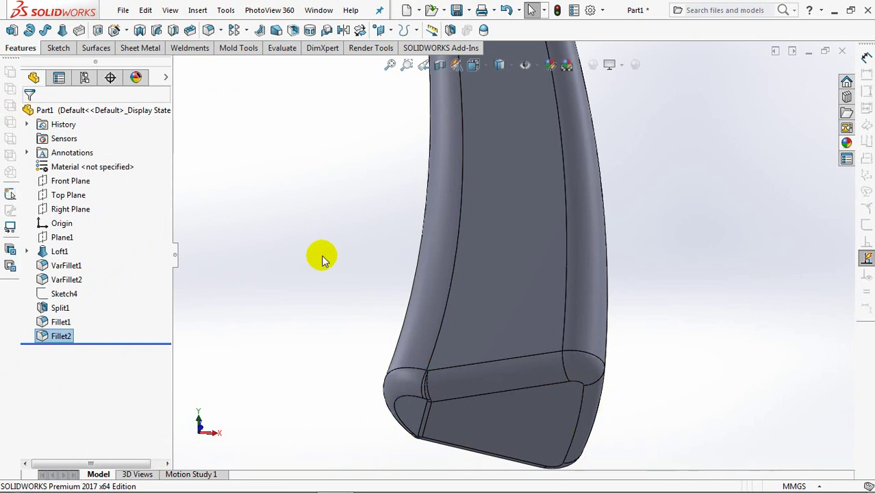
click(97, 32)
- Sketch a 3 mm inward offset of the bottom face outline
mouse_move(318, 277)
middle_down()
mouse_move(348, 278)
mouse_move(351, 251)
middle_up()
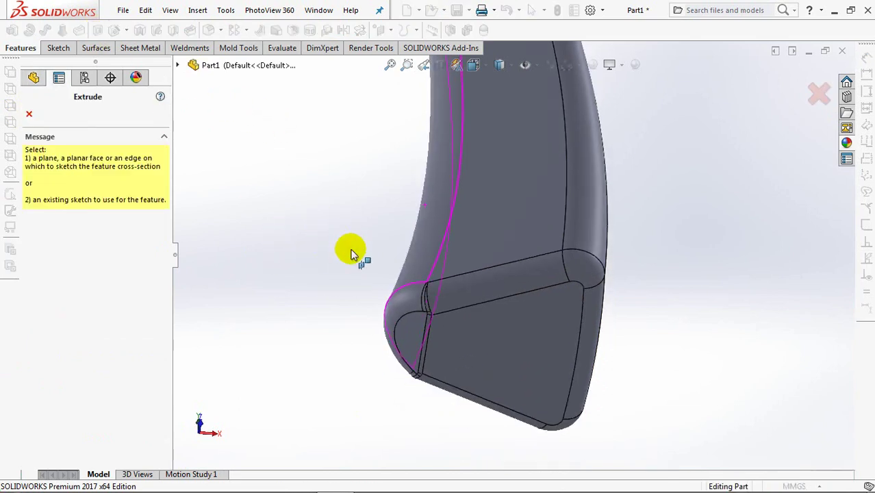
click(507, 333)
click(389, 29)
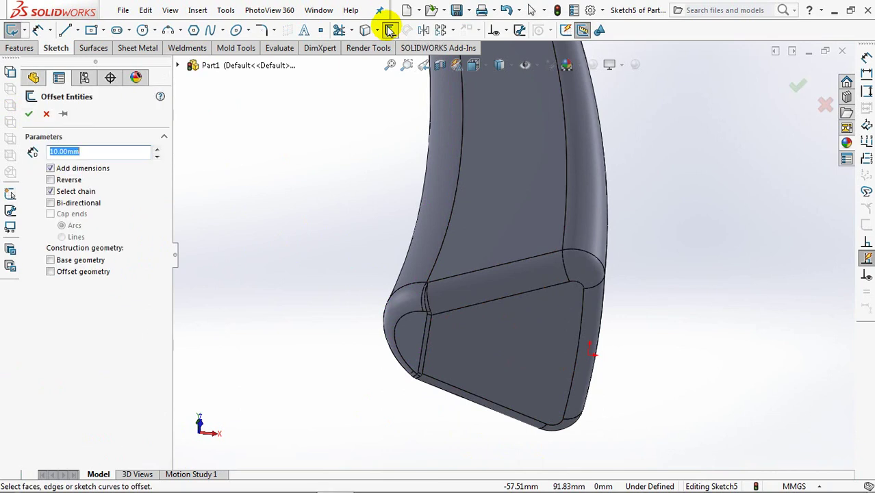
text(3)
key(Return)
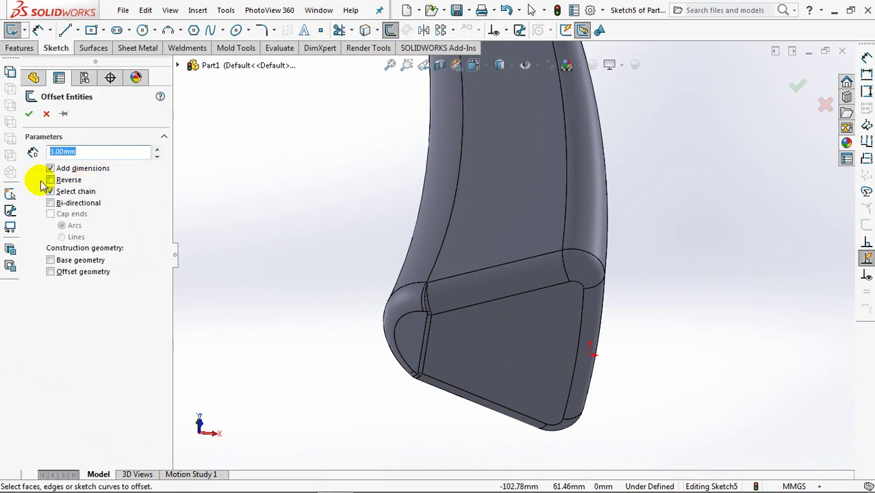
click(474, 328)
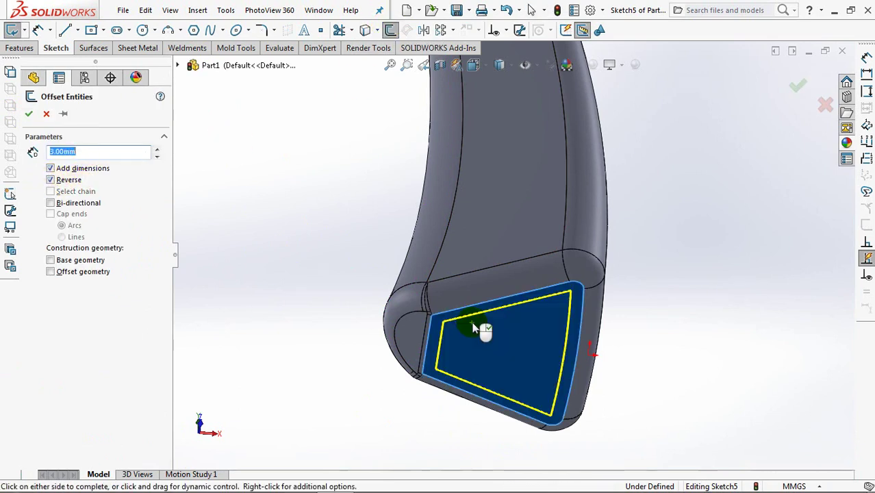
click(28, 113)
middle_drag(297, 233, 284, 211)
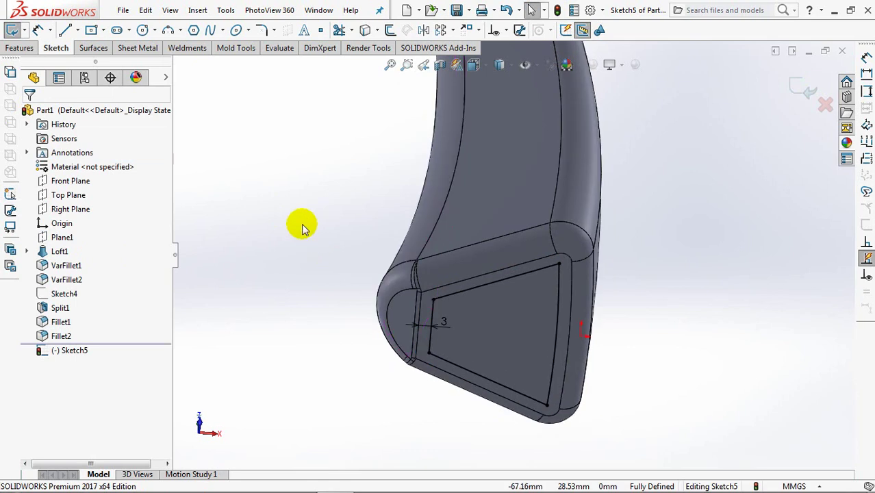
- Round the offset loop's corners with 2 mm sketch fillets, then exit the sketch
click(263, 30)
text(1.00mm)
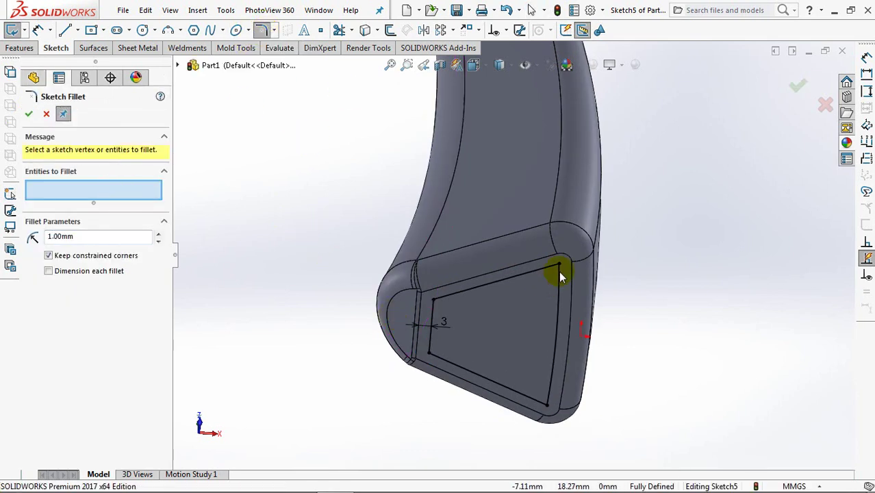
click(559, 267)
click(549, 404)
click(28, 113)
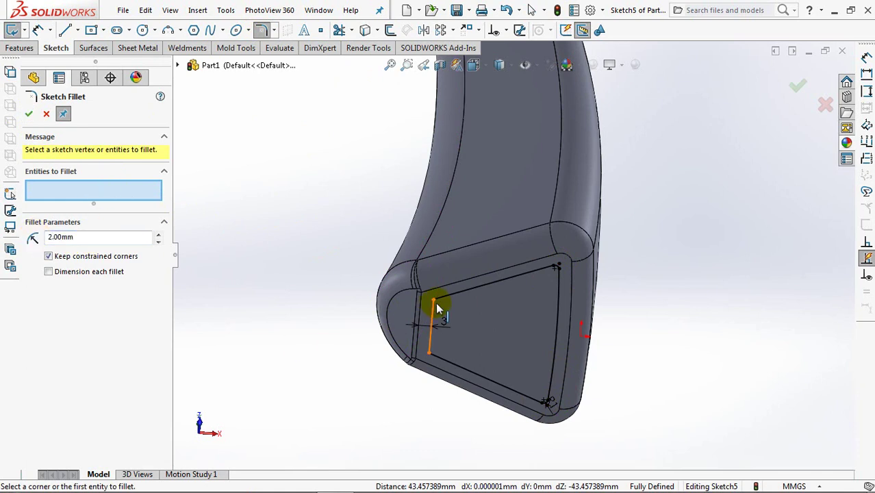
click(431, 351)
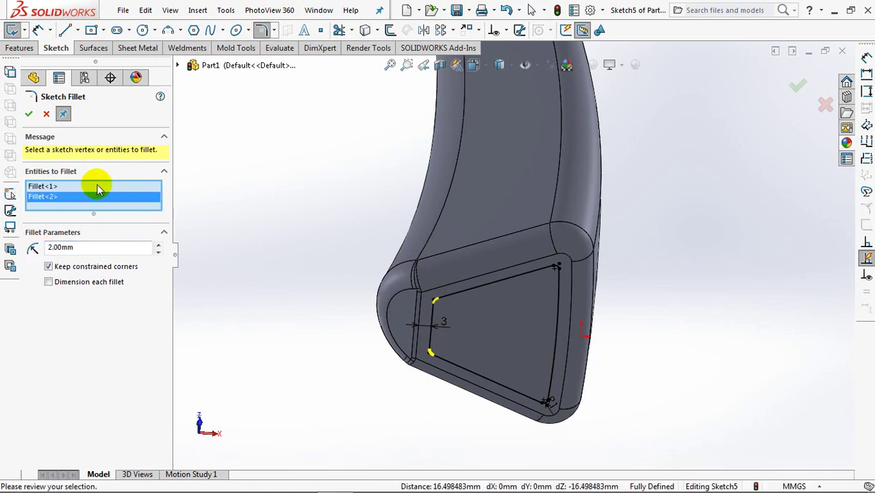
click(28, 115)
click(28, 115)
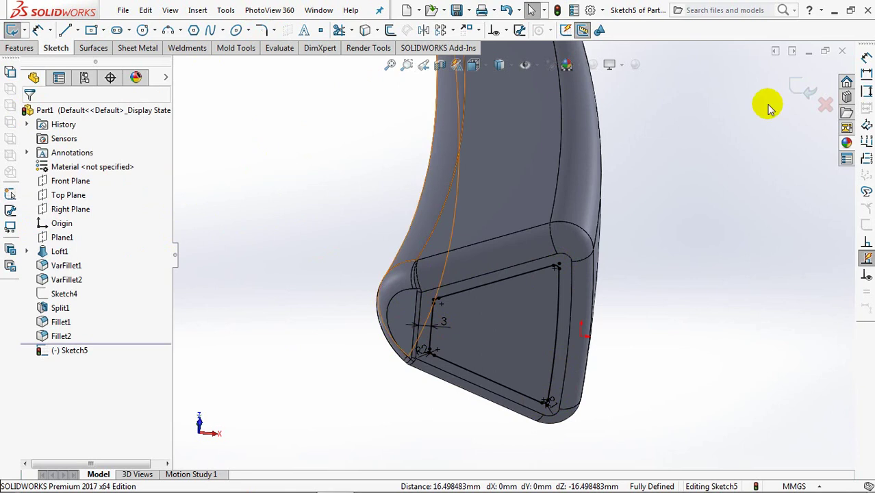
click(802, 86)
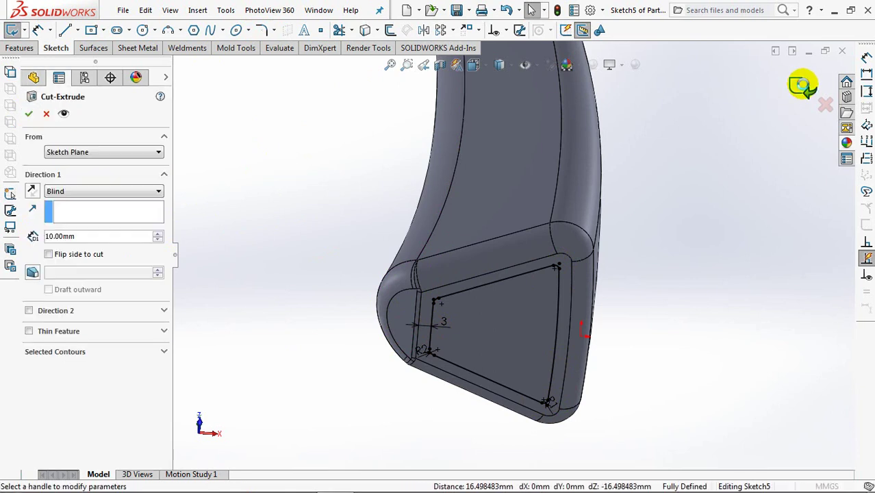
- Start the cut from a 2 mm offset, with the offset direction flipped
mouse_move(803, 100)
middle_down()
mouse_move(708, 205)
mouse_move(679, 111)
mouse_move(657, 194)
mouse_move(654, 161)
middle_up()
click(135, 152)
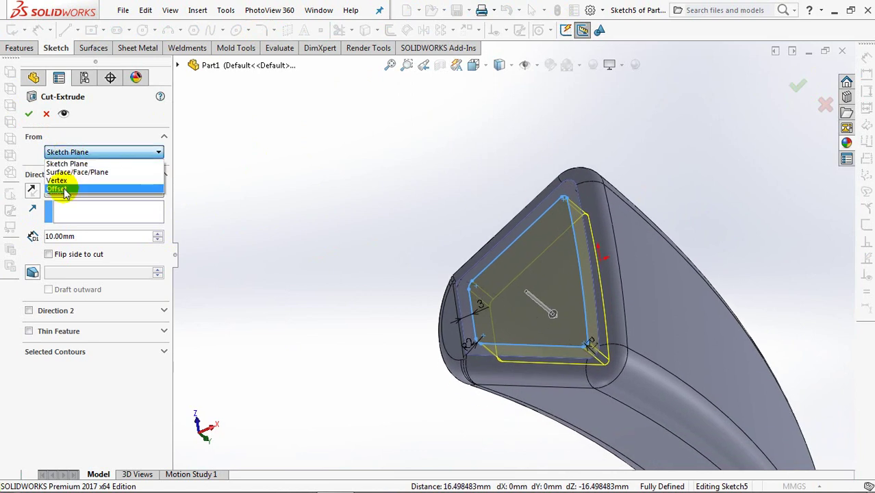
click(68, 183)
text(2)
key(Return)
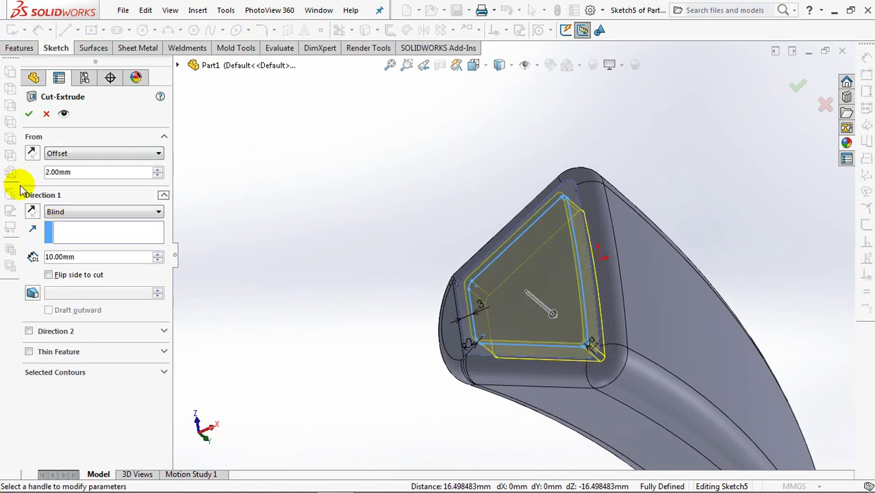
click(31, 155)
- Cut through all in the reversed direction with a 45° outward draft
click(31, 202)
click(68, 212)
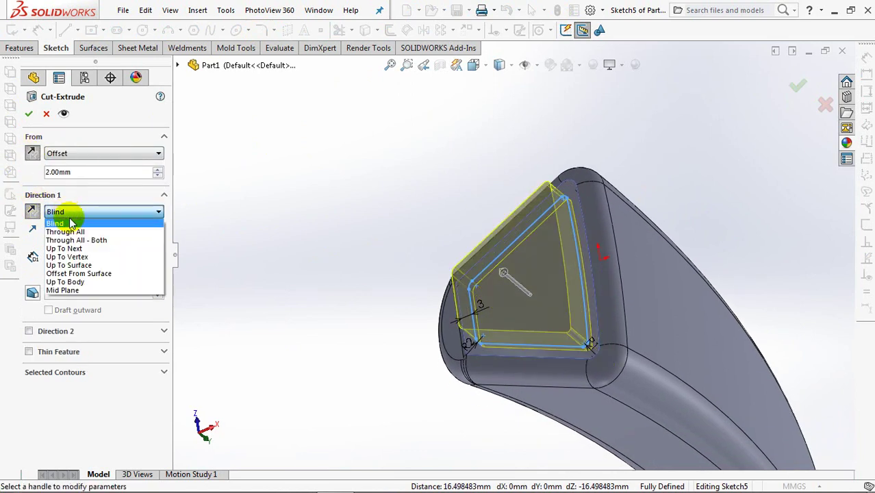
click(68, 225)
click(31, 272)
text(45)
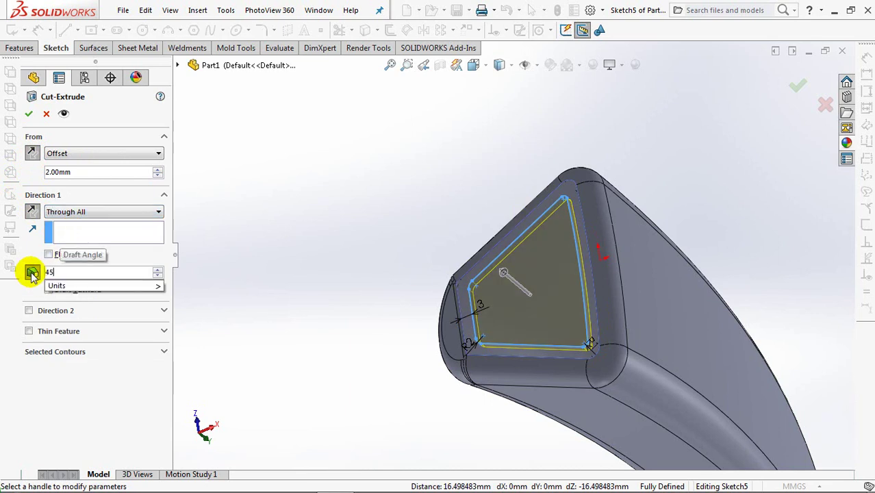
click(48, 289)
click(29, 114)
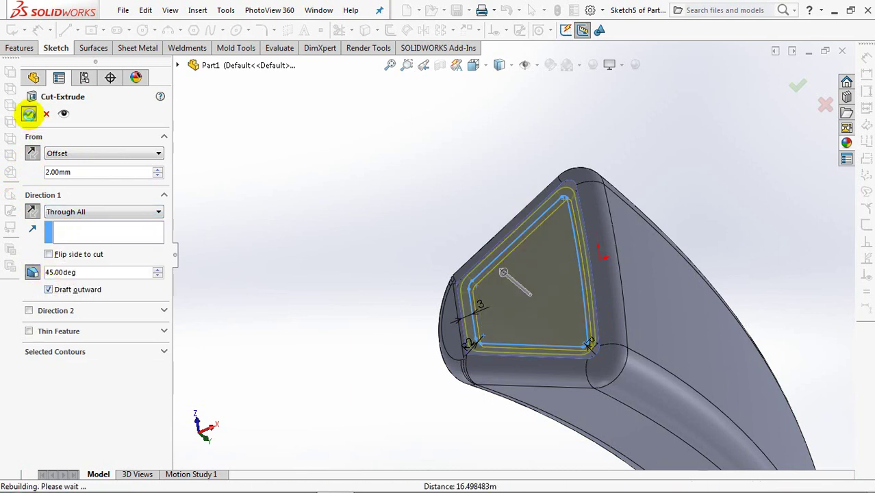
key(ctrl+7)
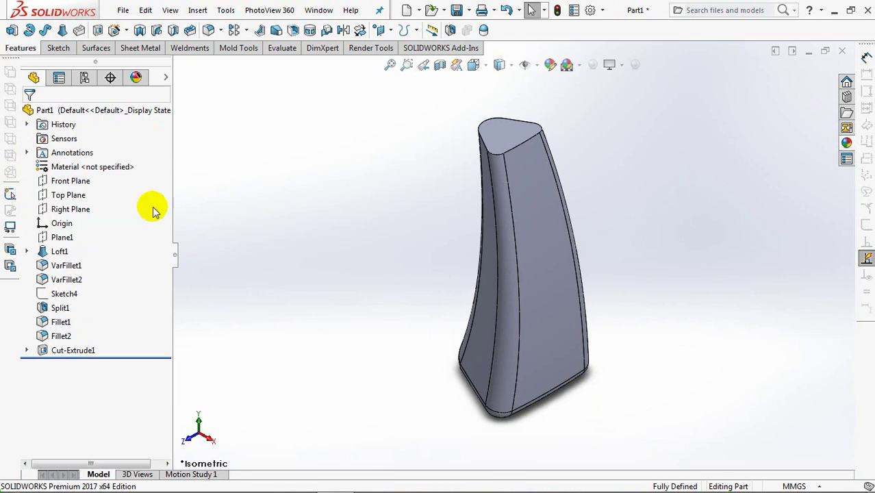
- Start a new sketch on the Right Plane, viewed face-on
click(72, 209)
click(72, 195)
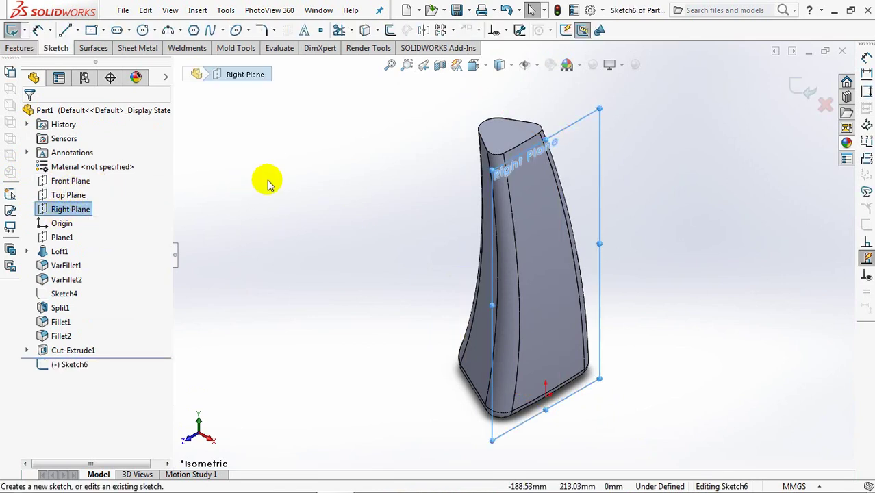
key(ctrl+8)
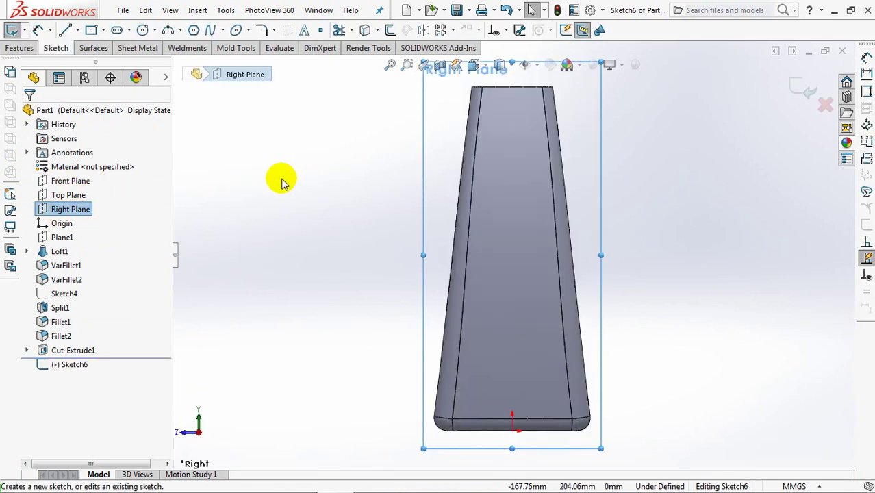
scroll(502, 291, down, 3)
scroll(491, 274, down, 2)
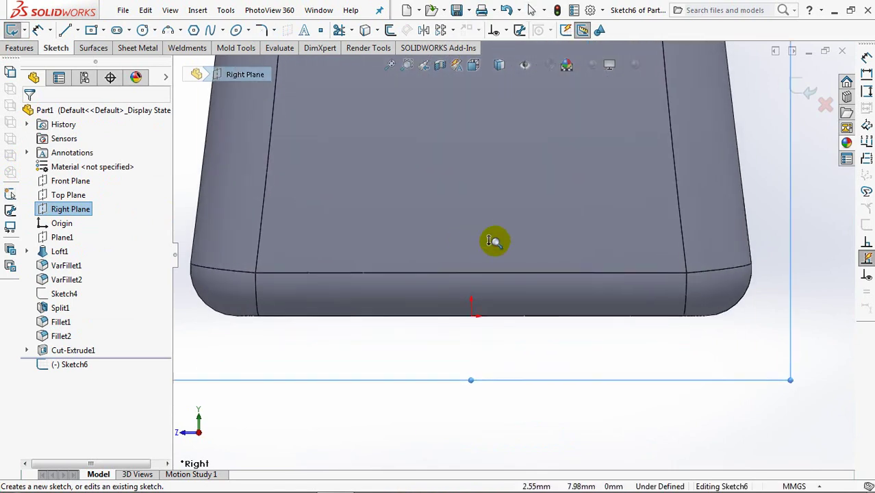
- Draw a centre-point arc spanning the bottle's bottom edge
click(180, 31)
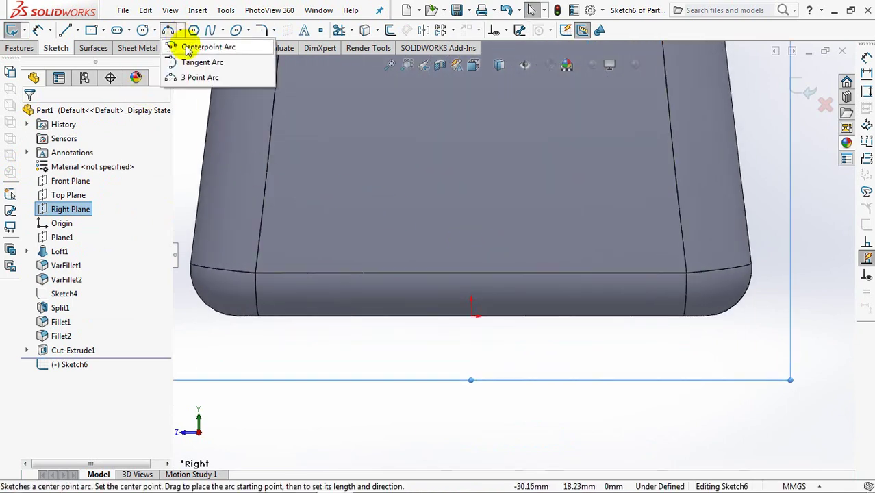
click(195, 43)
click(471, 352)
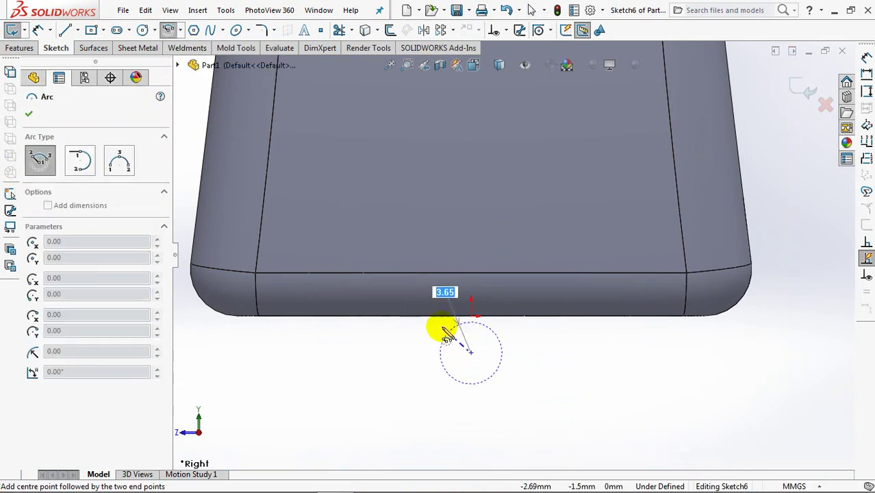
click(436, 315)
click(507, 316)
right_click(510, 316)
click(537, 328)
- Add a relation between the arc's midpoint and the origin
click(506, 31)
click(513, 59)
click(471, 352)
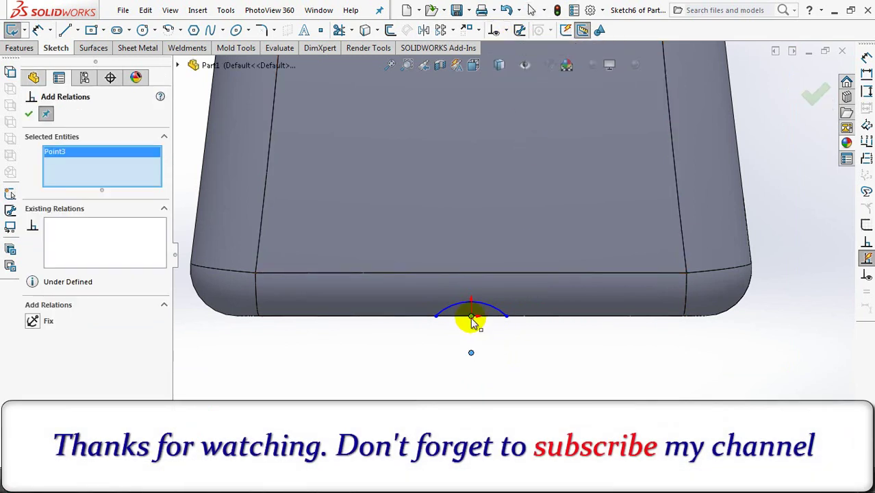
click(471, 315)
click(29, 115)
- Dimension the arc radius as 15 mm
click(38, 29)
click(503, 305)
click(535, 241)
text(15.00mm)
click(479, 236)
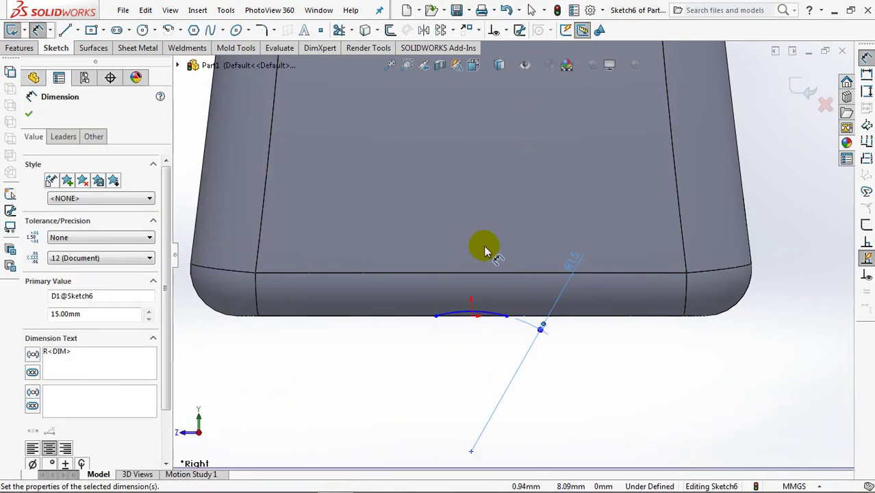
click(461, 361)
- Add a vertical dimension from the origin to the arc's lowest point
click(477, 317)
click(465, 316)
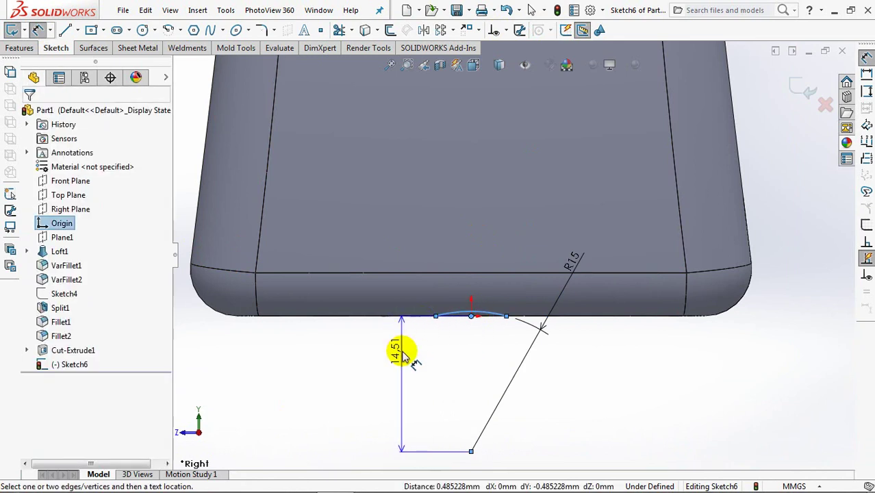
click(399, 352)
click(345, 344)
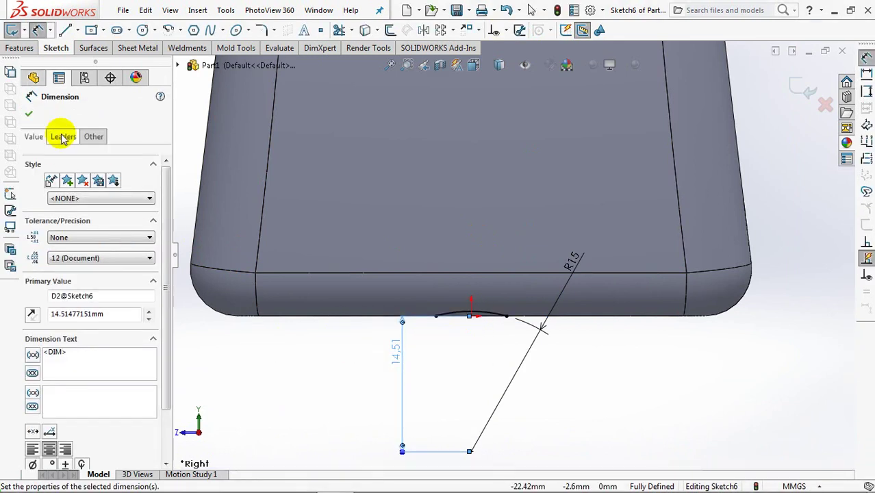
click(63, 136)
scroll(163, 295, down, 3)
click(82, 443)
- Change that dimension to 1.5 mm and exit Sketch6
double_click(417, 351)
text(1.5)
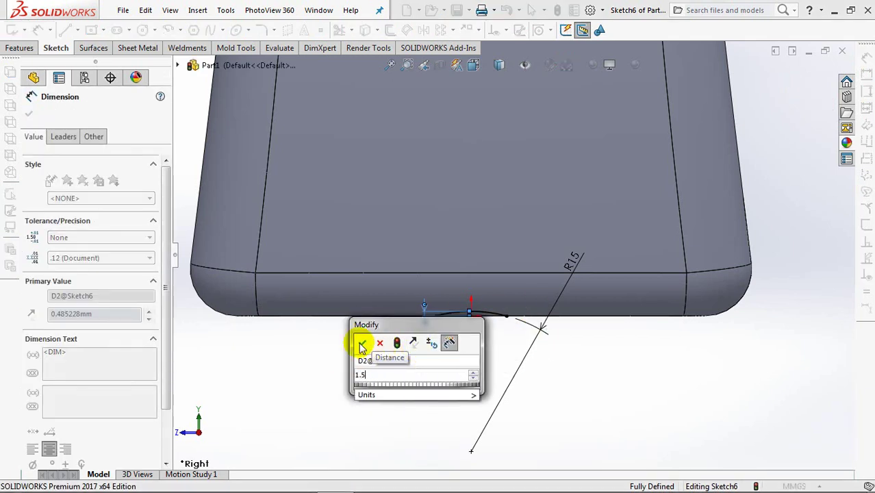
click(364, 344)
key(Escape)
click(801, 87)
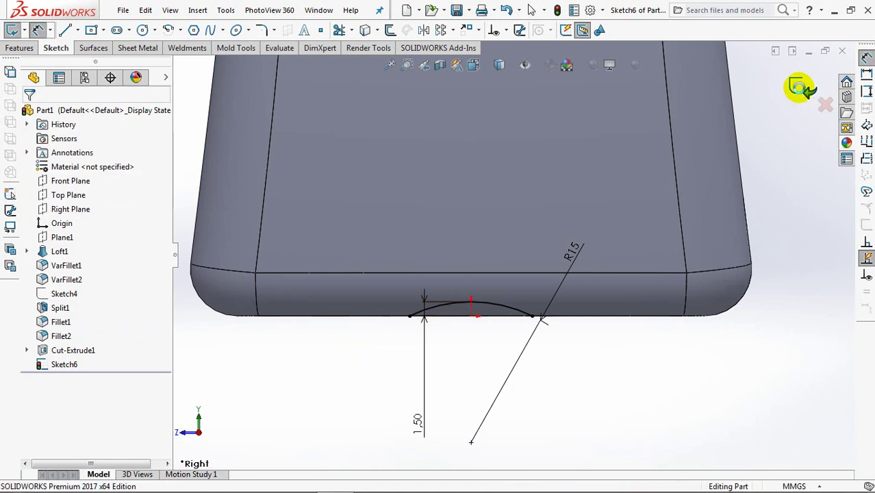
- Cut the part with the Sketch6 arc to make Split2, then hide Sketch6
key(z)
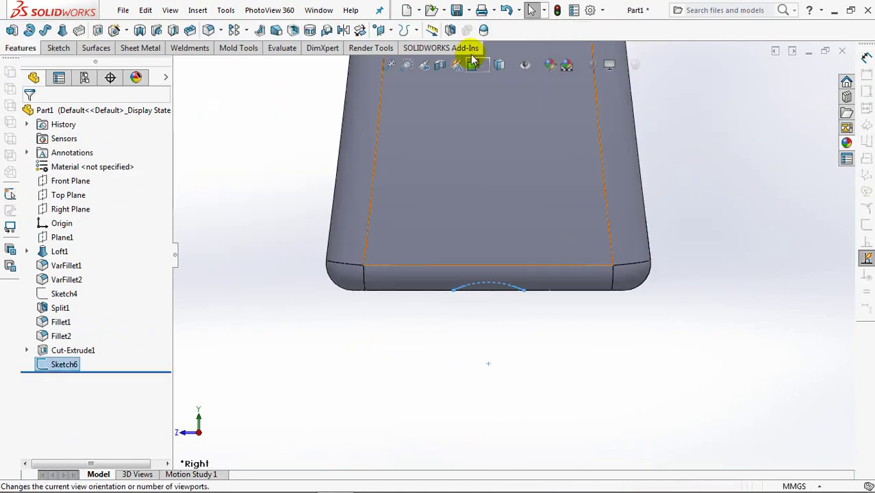
click(450, 30)
click(112, 206)
mouse_move(293, 336)
middle_down()
mouse_move(328, 277)
mouse_move(391, 302)
middle_up()
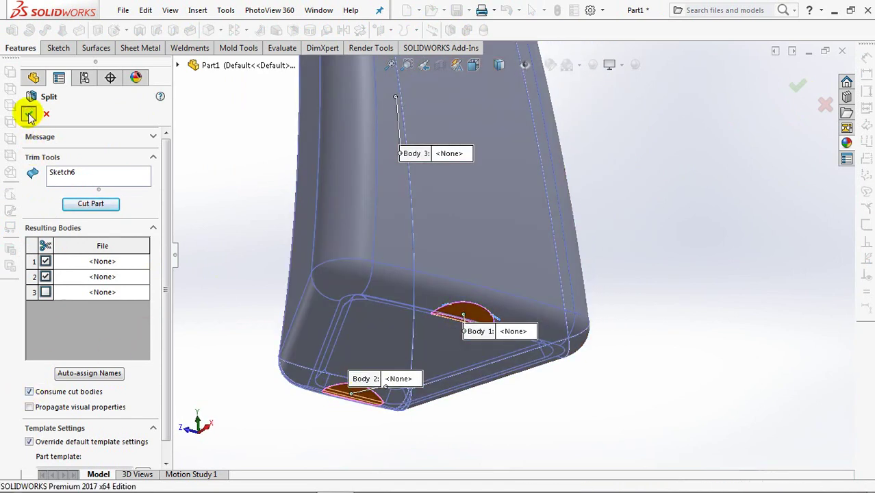
click(460, 321)
click(520, 272)
key(ctrl+7)
scroll(578, 219, down, 3)
scroll(578, 180, down, 3)
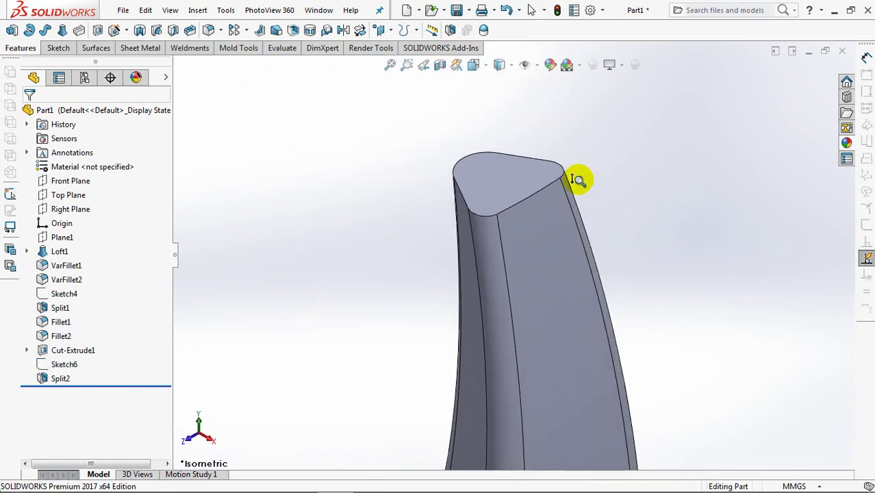
- Offset the neck's top face by 2 mm as a surface
click(95, 47)
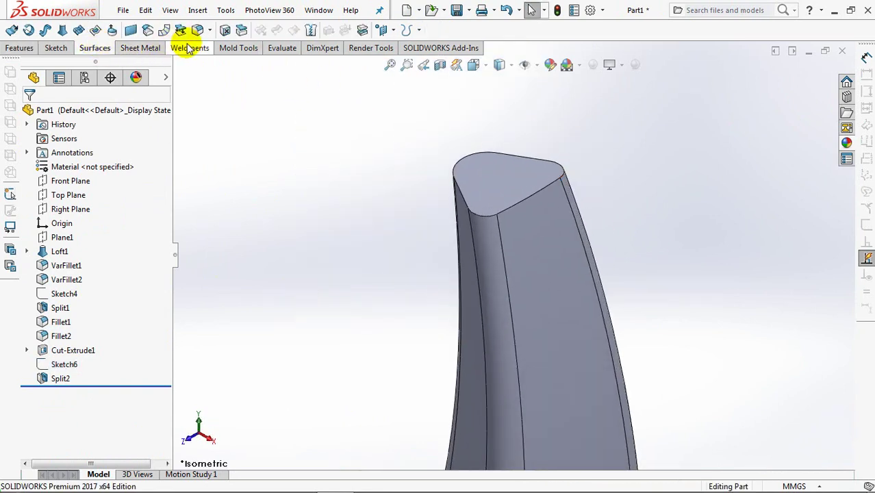
click(148, 31)
text(2)
click(502, 180)
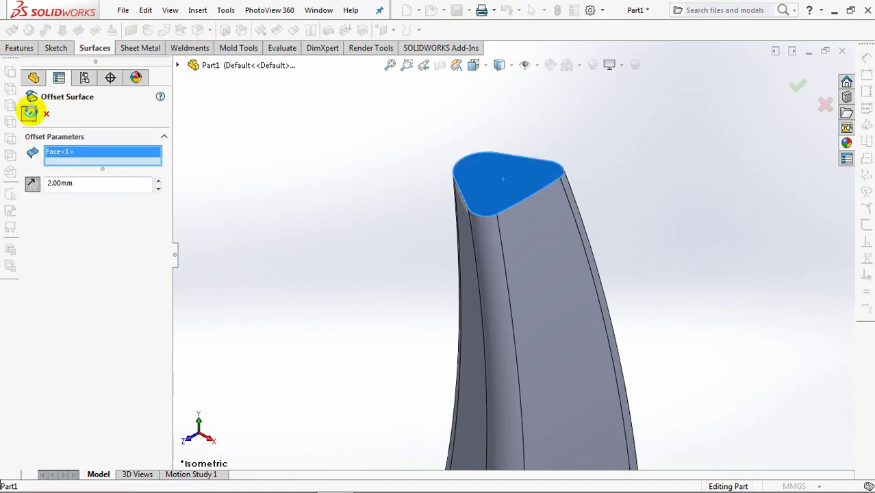
click(30, 115)
- Select the six neck side faces for a second offset surface
click(148, 31)
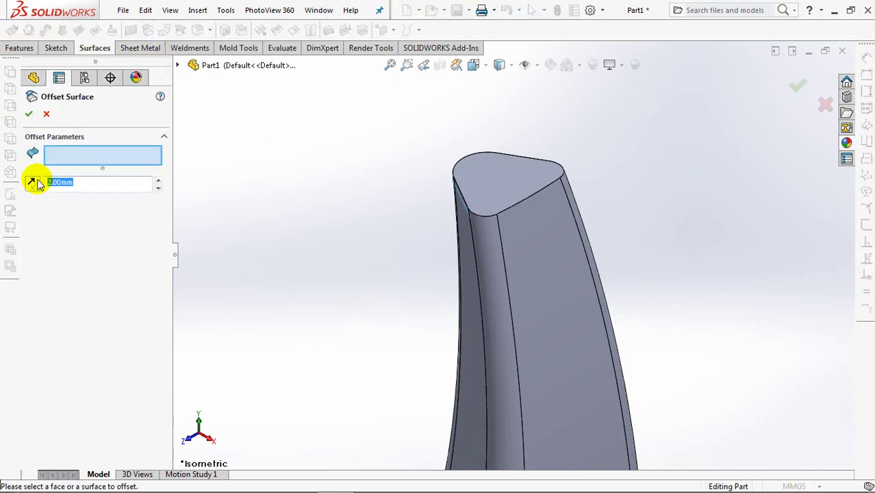
click(492, 243)
click(547, 254)
click(468, 271)
middle_drag(469, 271, 555, 337)
click(555, 184)
click(541, 179)
middle_drag(541, 180, 508, 160)
click(552, 219)
middle_drag(551, 219, 520, 288)
- Reverse the side-face offset to 1 mm inward, confirm it, and hide that surface
click(30, 236)
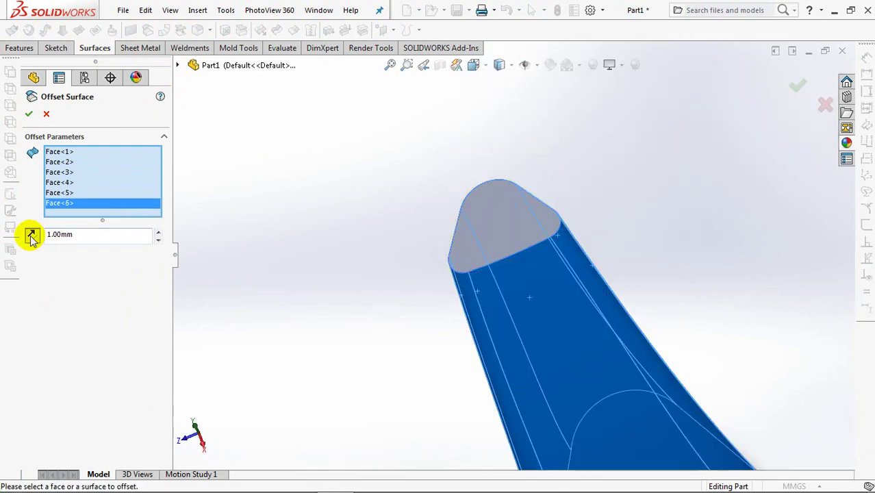
key(Return)
middle_drag(361, 189, 397, 224)
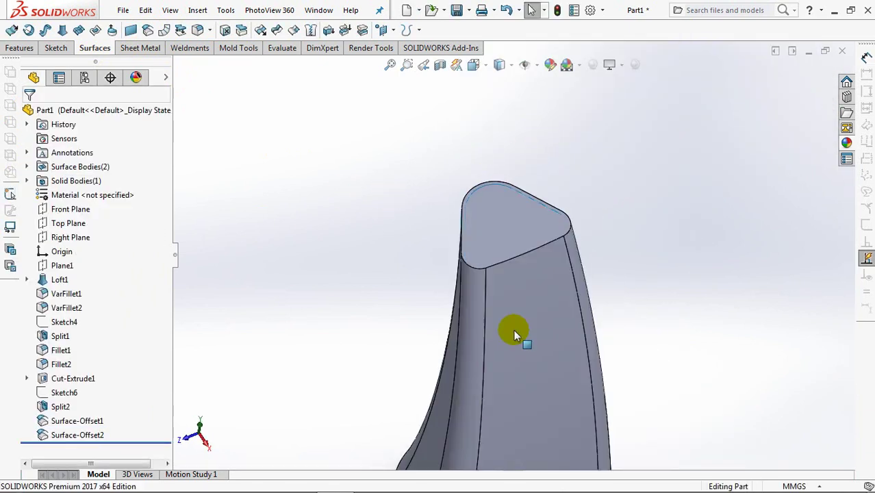
click(529, 344)
click(585, 302)
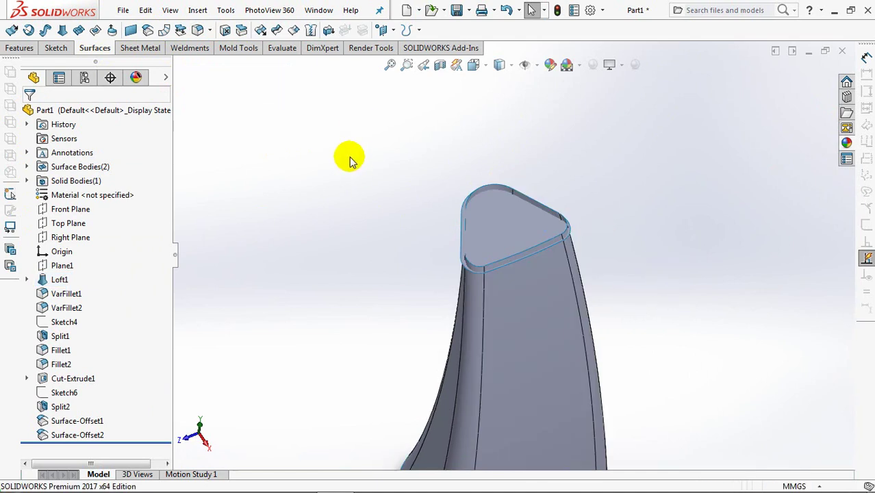
- Extend the top offset surface by 2 mm
click(260, 30)
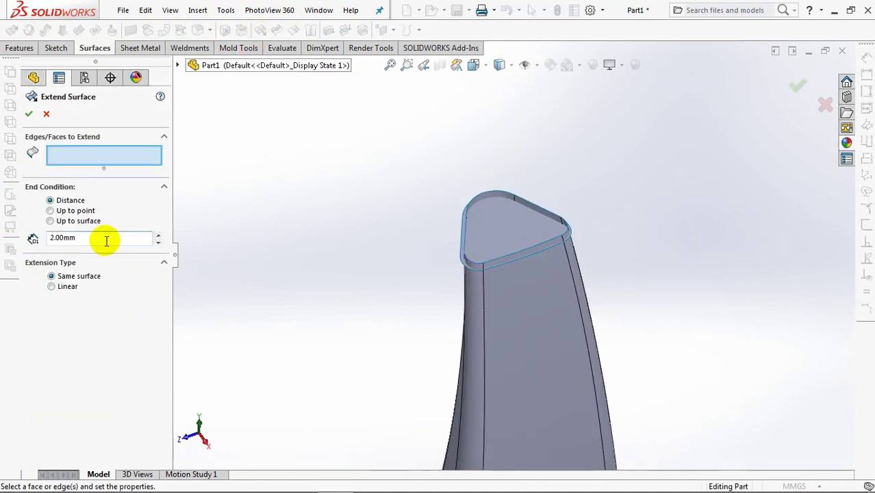
click(501, 236)
click(28, 115)
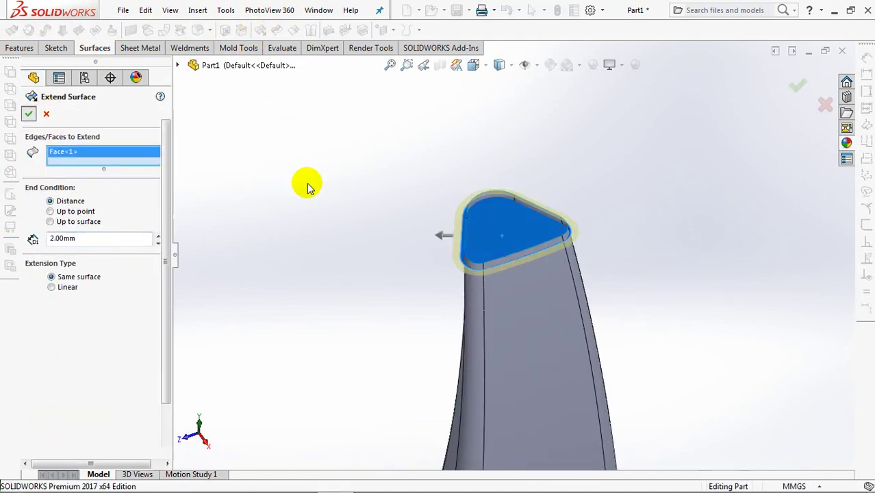
scroll(465, 272, down, 3)
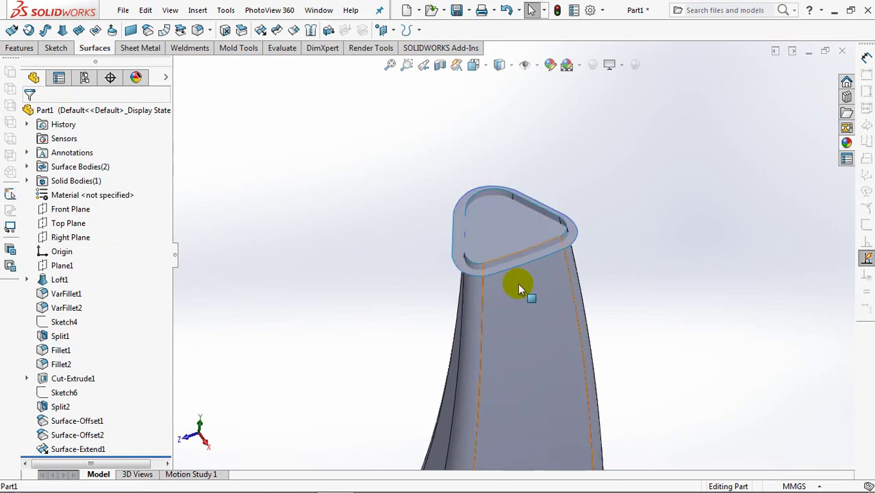
scroll(513, 287, down, 3)
- Extend the six rim edges of the side offset surface by 2 mm
click(260, 29)
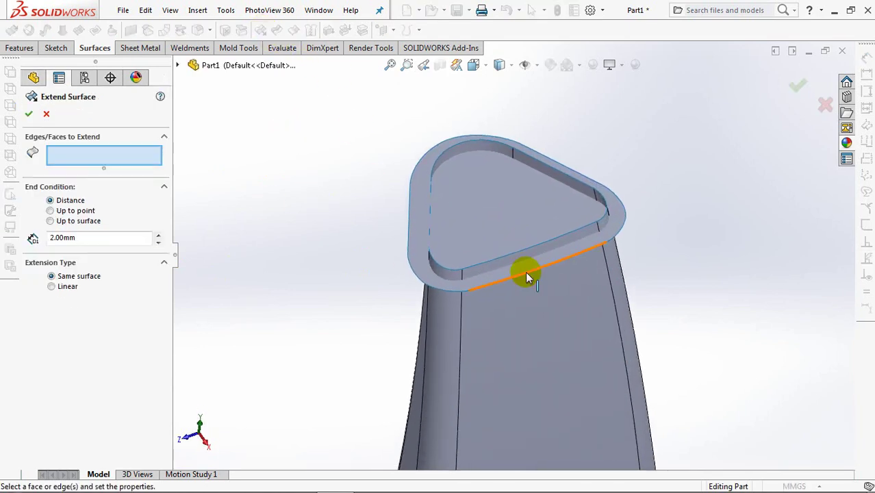
click(505, 259)
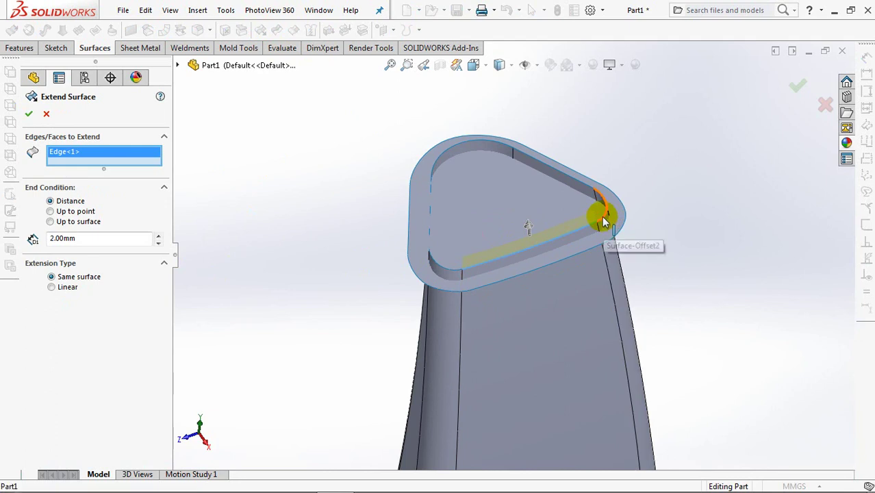
click(581, 182)
click(488, 140)
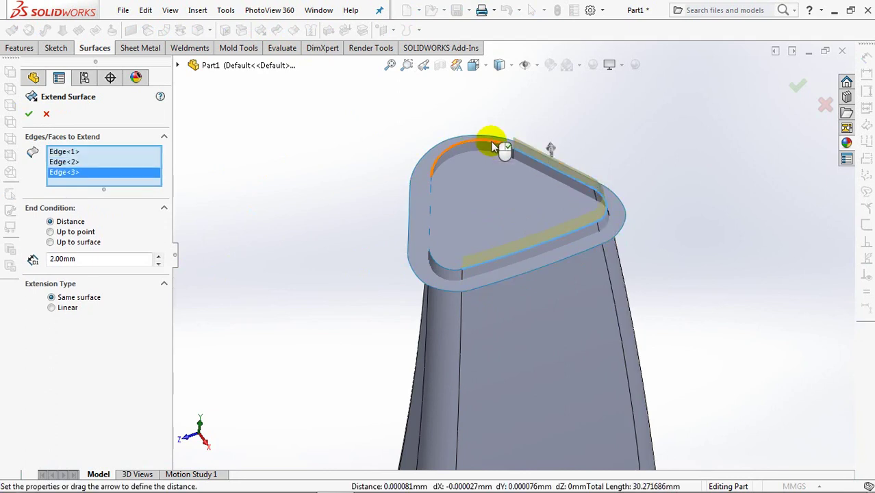
click(468, 193)
middle_drag(452, 191, 429, 196)
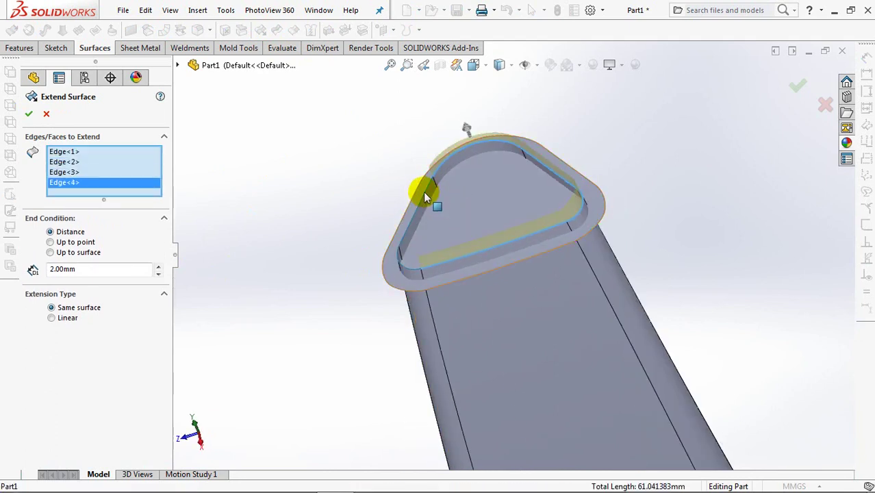
click(409, 268)
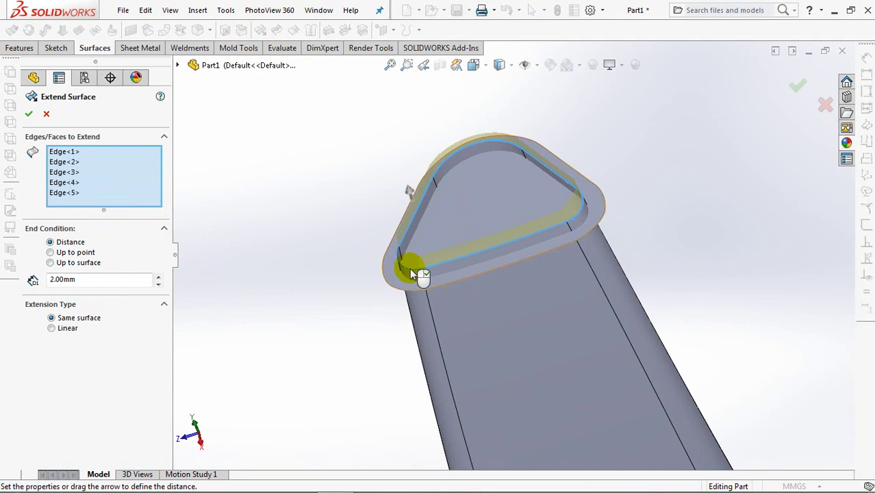
click(410, 271)
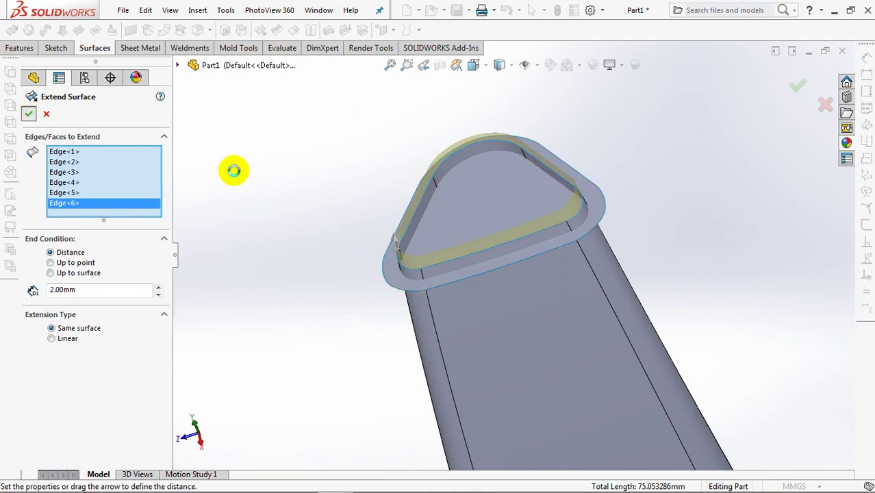
key(Return)
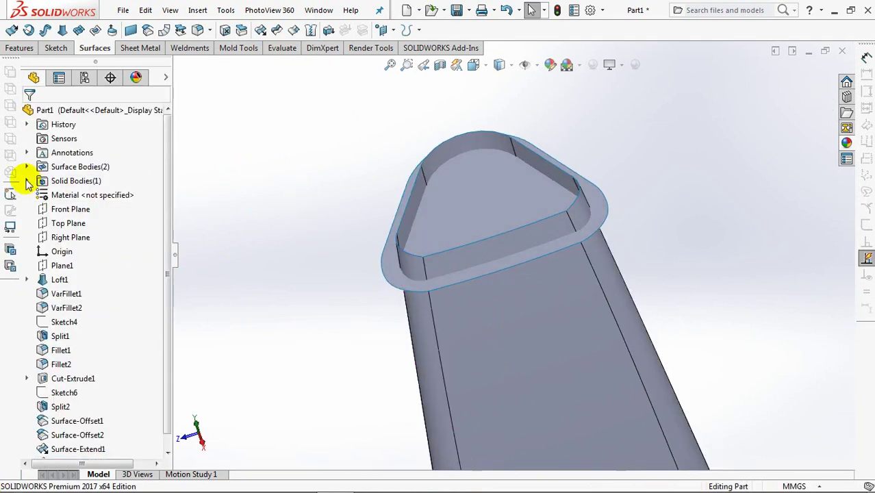
- Show the Split2 body and split it using Surface-Extend1 and Surface-Extend2
click(27, 181)
click(70, 196)
click(59, 173)
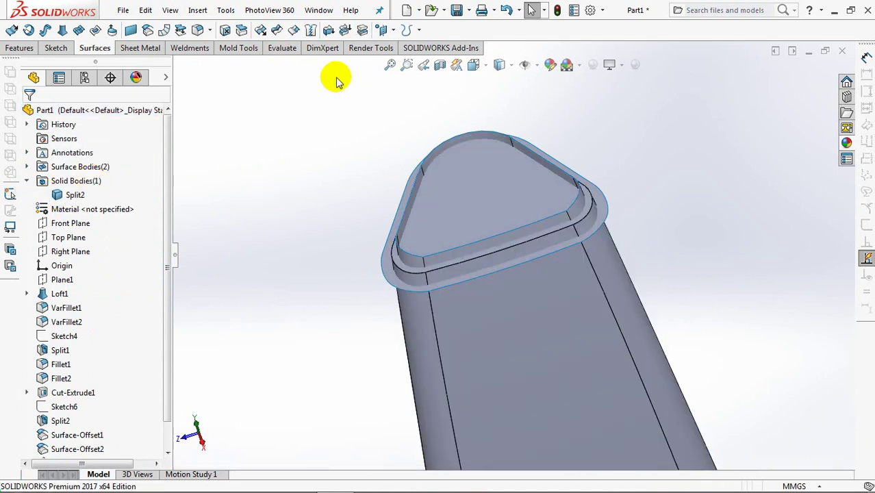
click(21, 48)
click(445, 29)
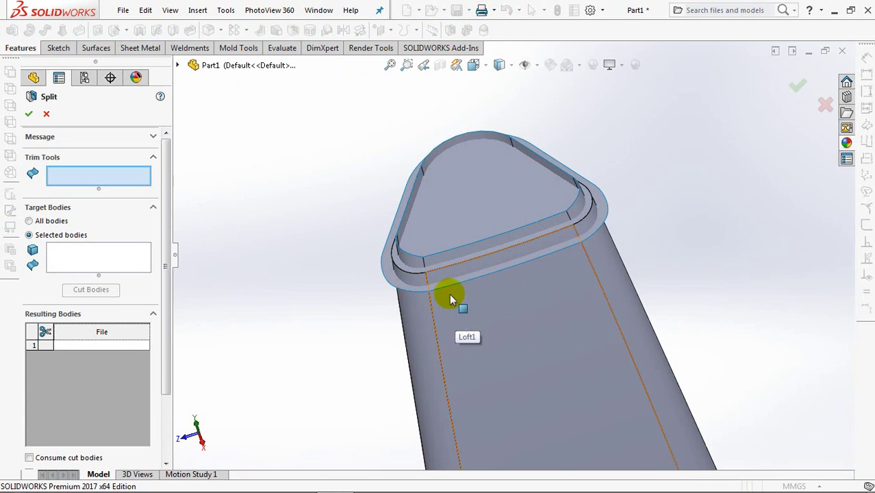
click(385, 269)
click(445, 258)
click(133, 273)
click(507, 330)
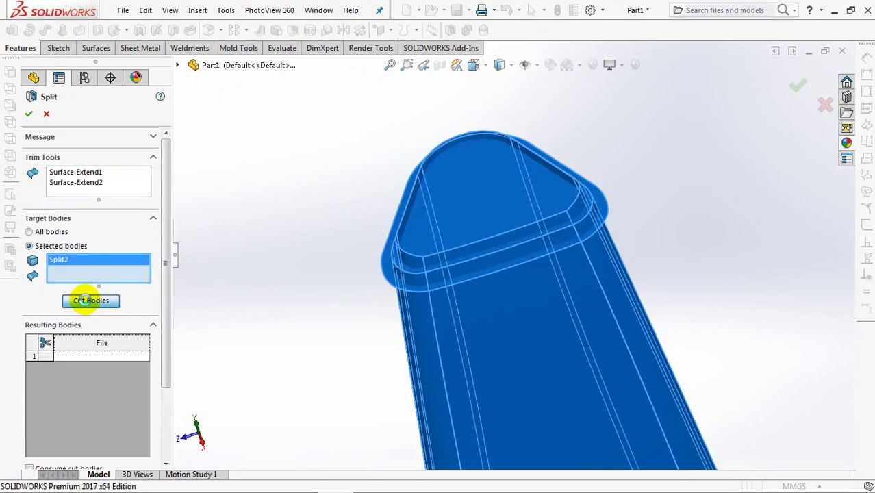
- Cut the body keeping the lip band as Split3, then hide the surface bodies
click(84, 300)
click(409, 279)
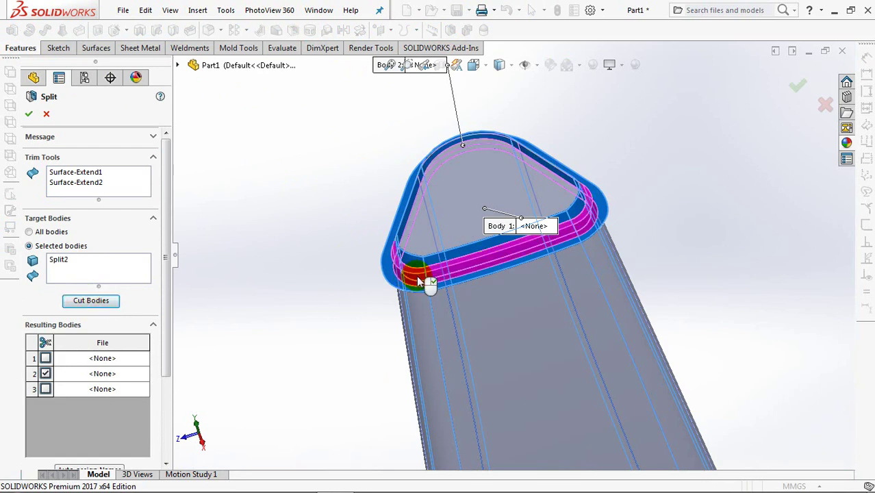
scroll(164, 331, down, 3)
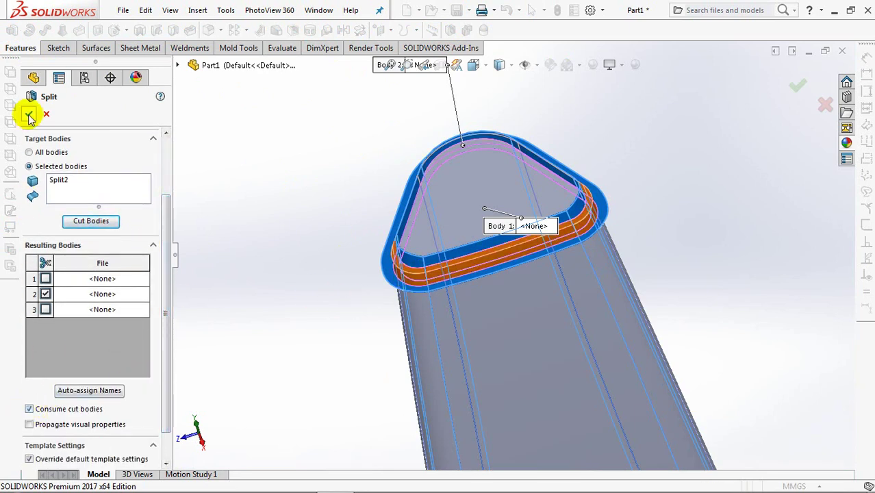
click(41, 166)
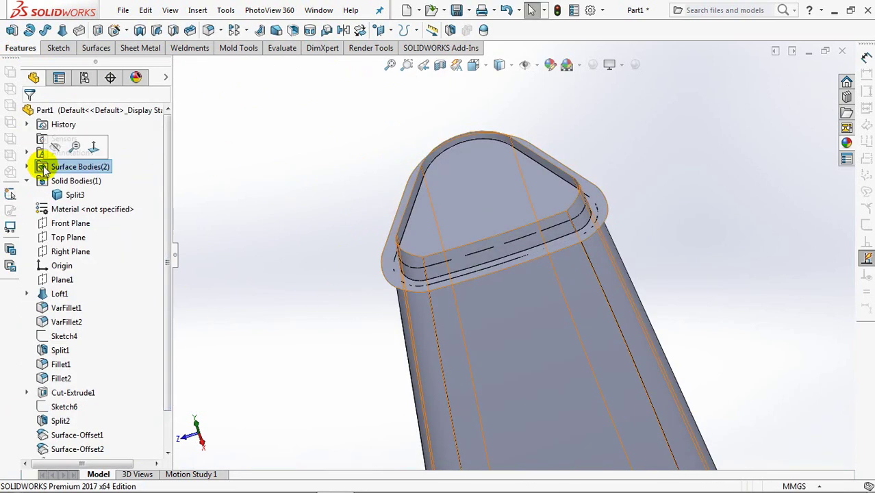
click(53, 147)
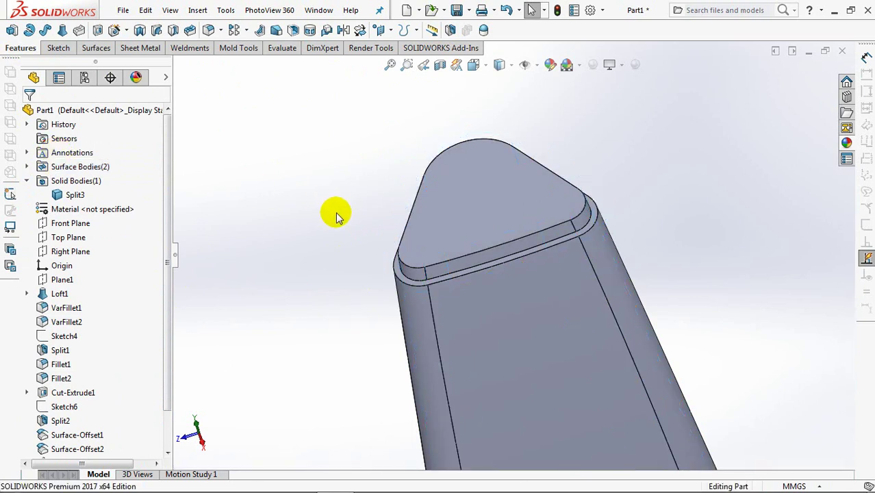
- Sketch a horizontal centerline across the neck's top face
key(ctrl+7)
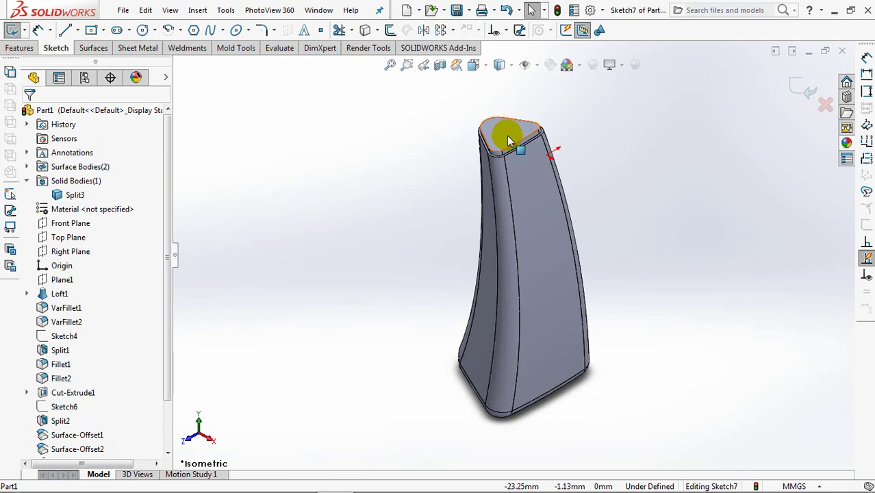
key(ctrl+8)
click(73, 30)
click(96, 62)
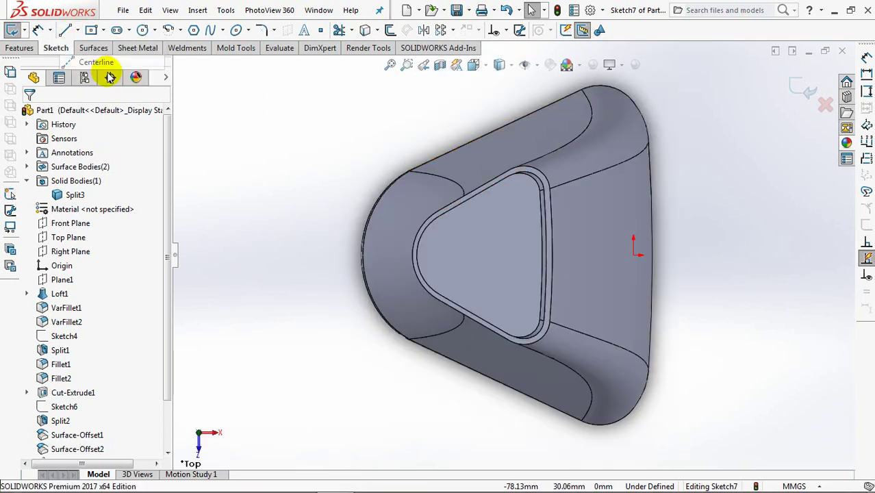
click(417, 255)
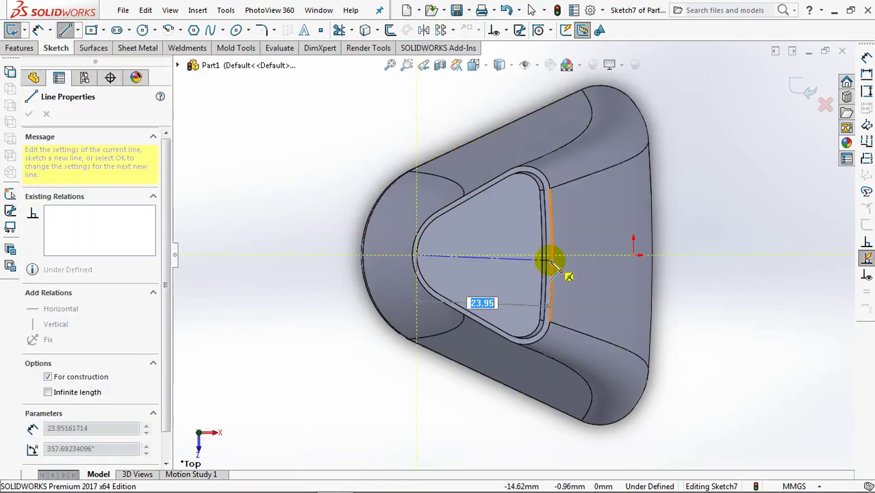
click(540, 255)
right_click(542, 255)
click(575, 268)
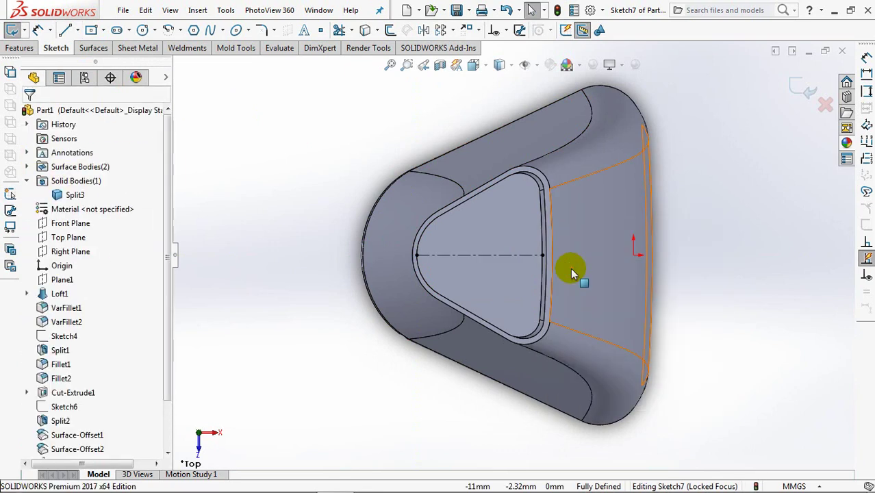
- Draw a circle on the centerline, its centre 10 mm from the left edge
click(142, 30)
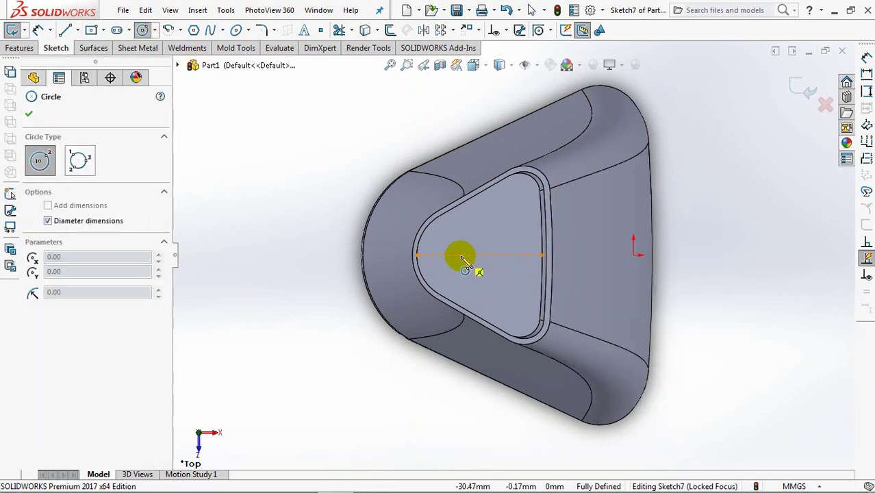
drag(461, 257, 453, 273)
key(Escape)
key(Escape)
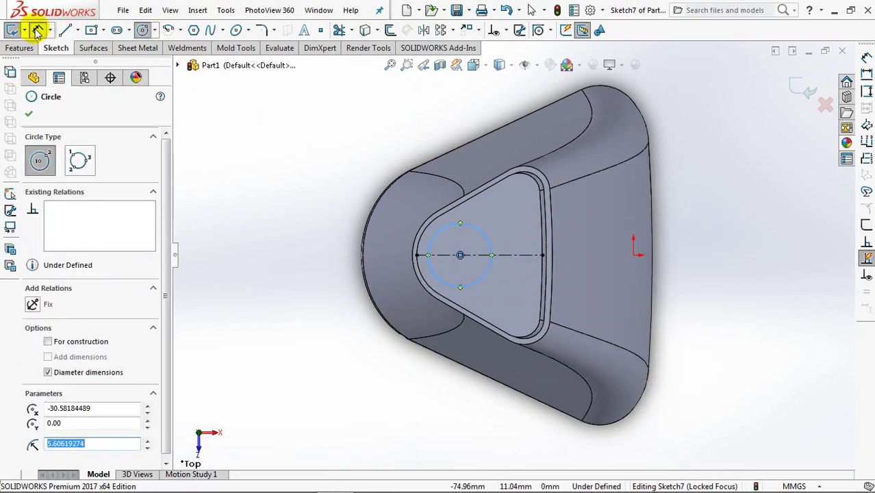
click(420, 258)
click(460, 254)
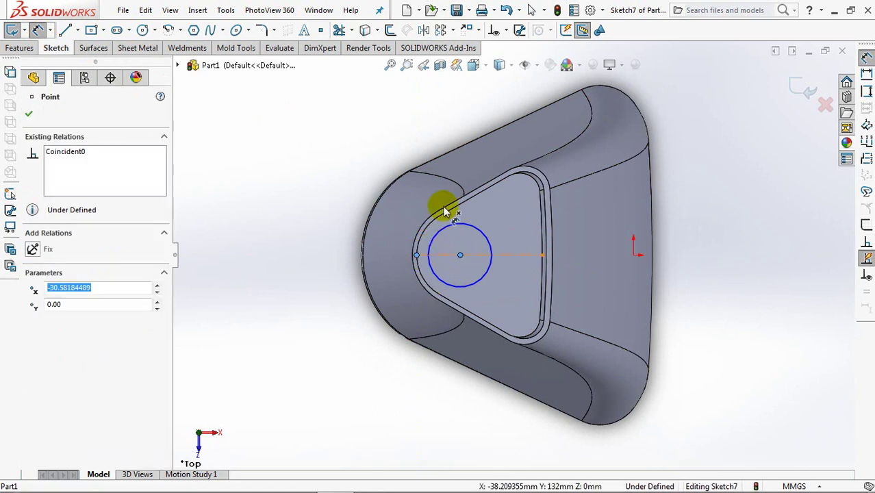
click(436, 137)
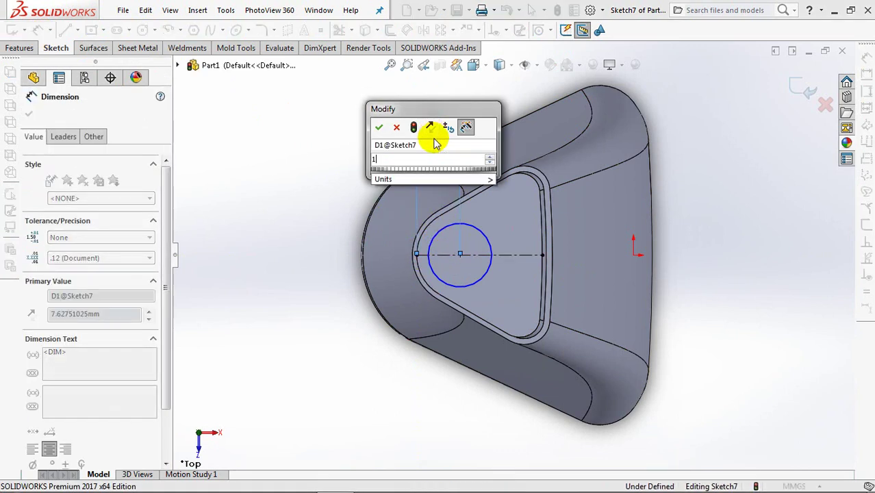
text(10)
key(Return)
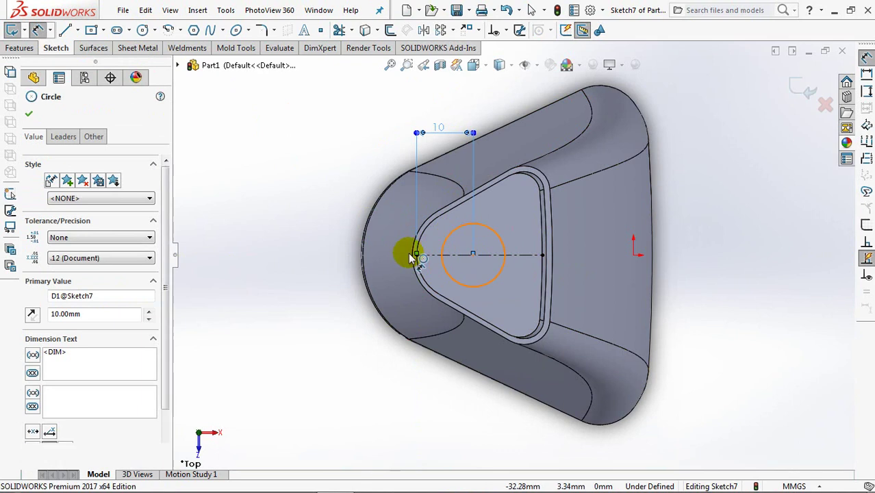
- Give the circle a 16 mm diameter and exit the sketch
click(423, 255)
click(332, 254)
text(16)
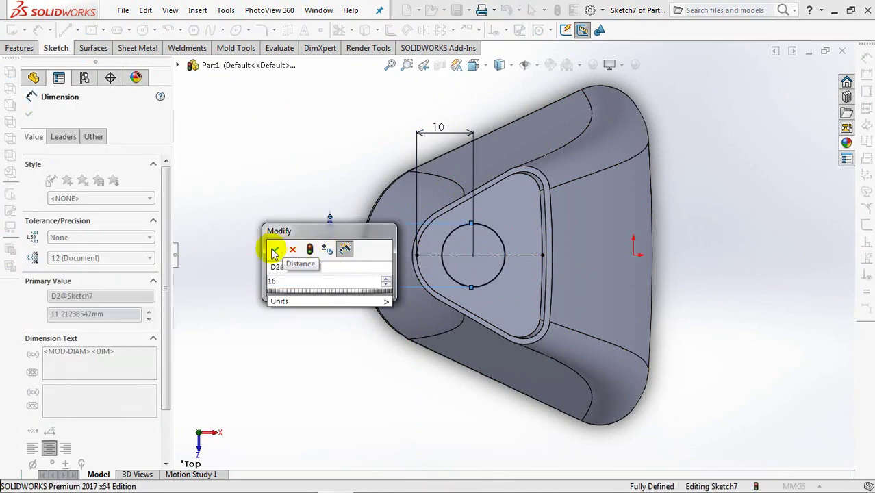
click(274, 251)
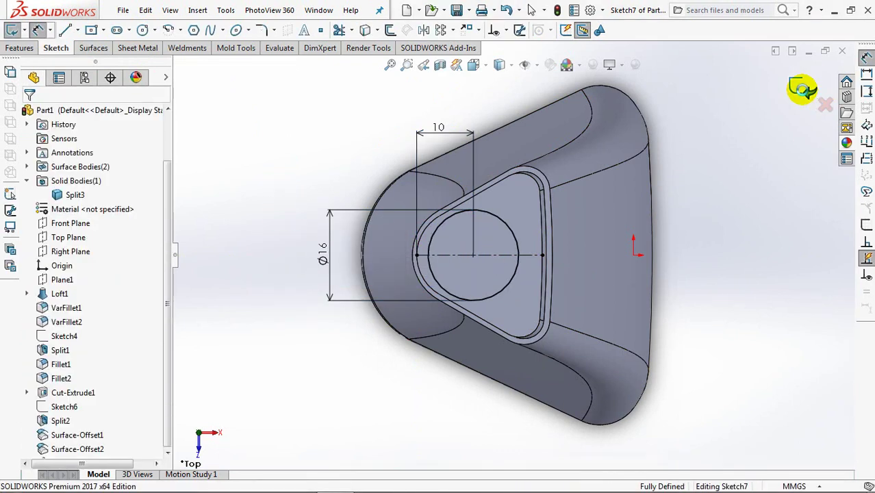
click(802, 89)
- Extrude the circle 8 mm to form the neck stub
middle_drag(712, 253, 713, 221)
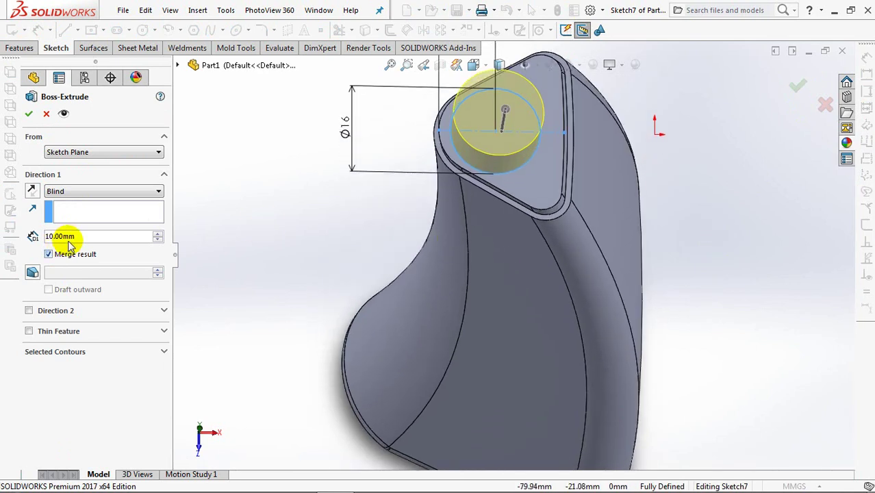
text(8)
key(Tab)
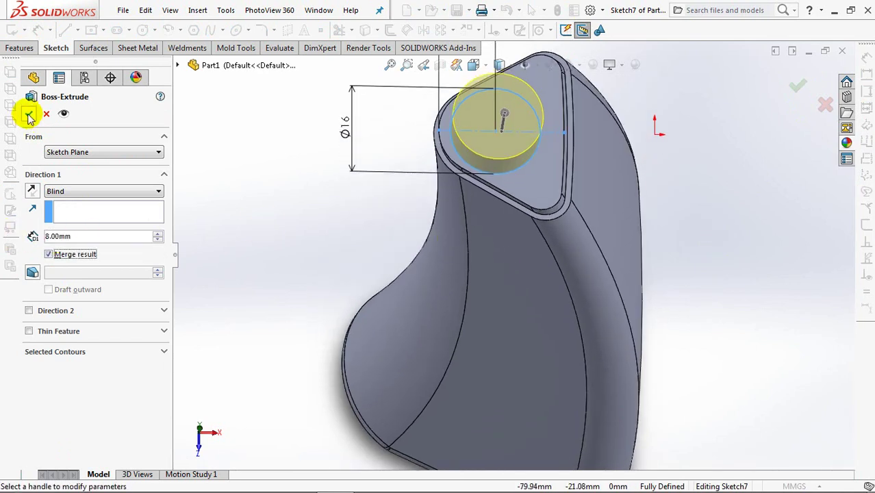
click(28, 116)
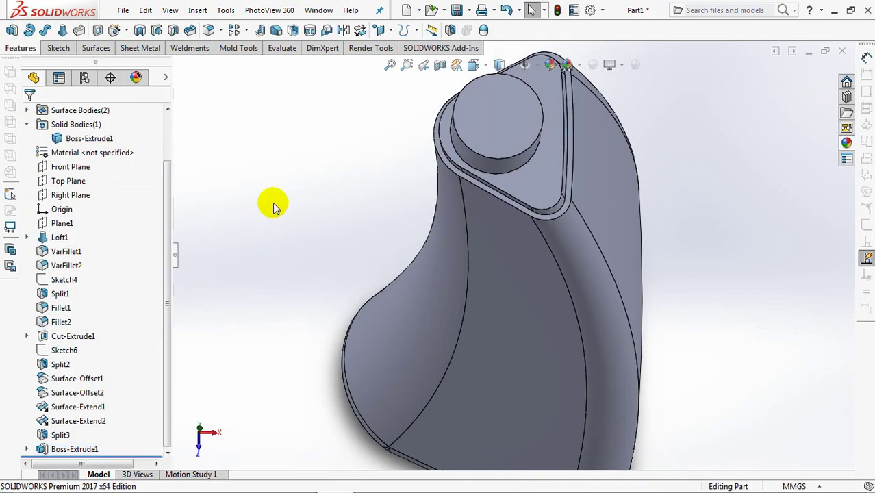
key(ctrl+7)
- Start a sketch on Front Plane and draw a vertical centerline along the neck
click(53, 170)
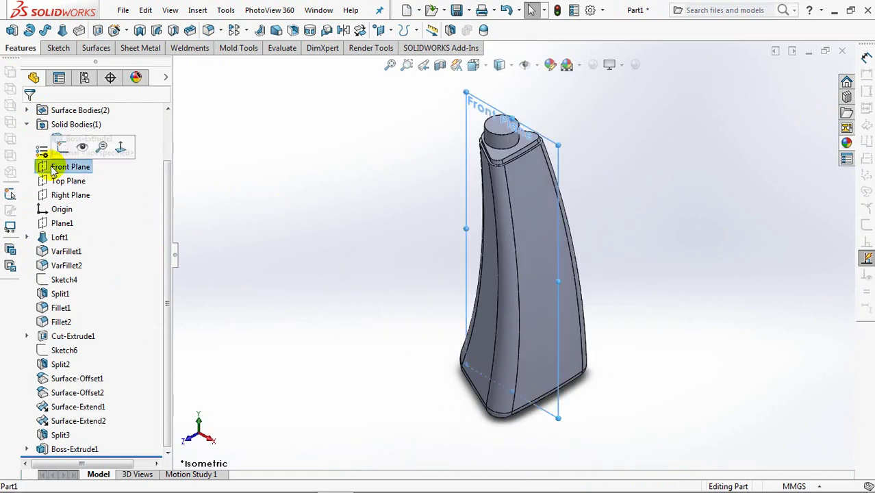
click(28, 31)
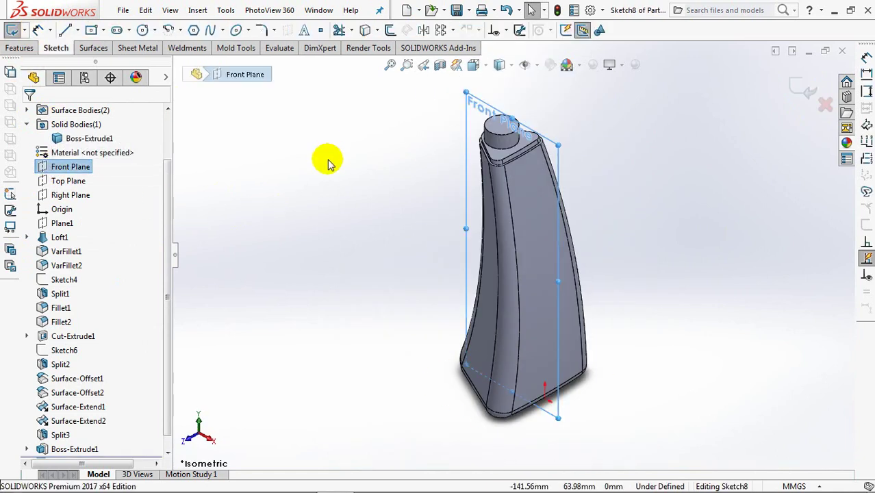
key(ctrl+8)
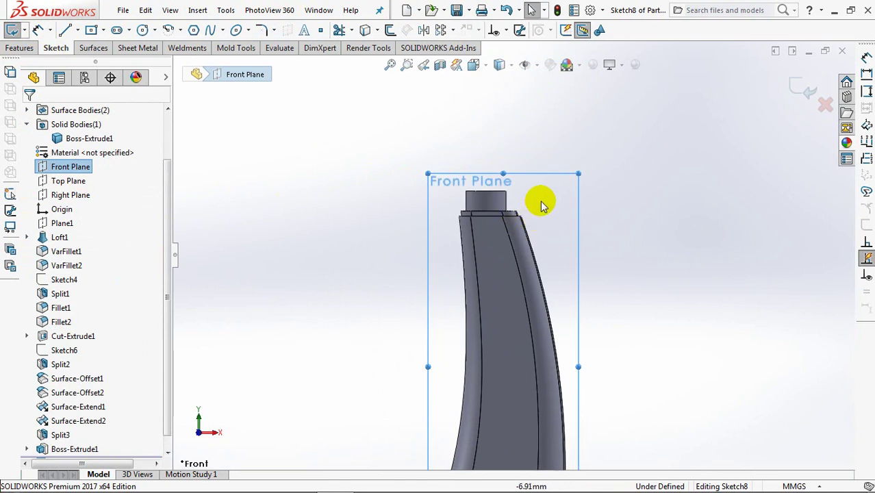
scroll(527, 137, down, 2)
scroll(529, 131, down, 2)
scroll(601, 288, up, 3)
click(78, 30)
click(72, 58)
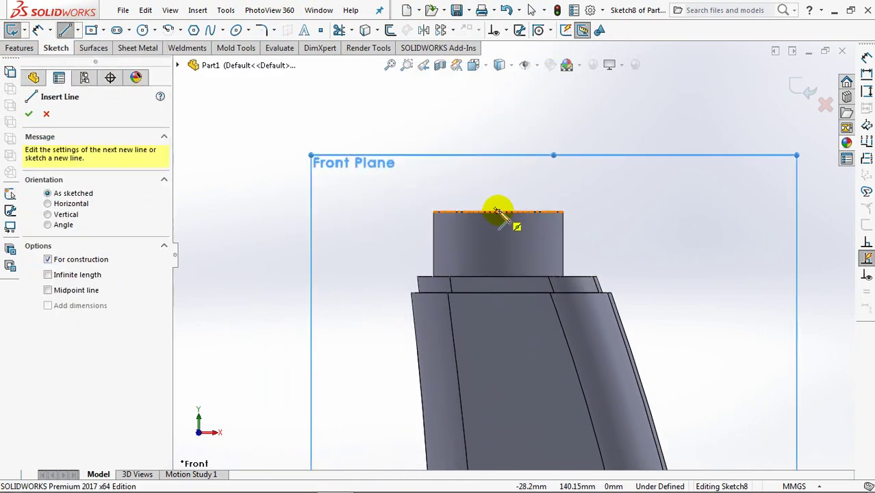
click(498, 213)
click(498, 276)
right_click(503, 288)
click(512, 293)
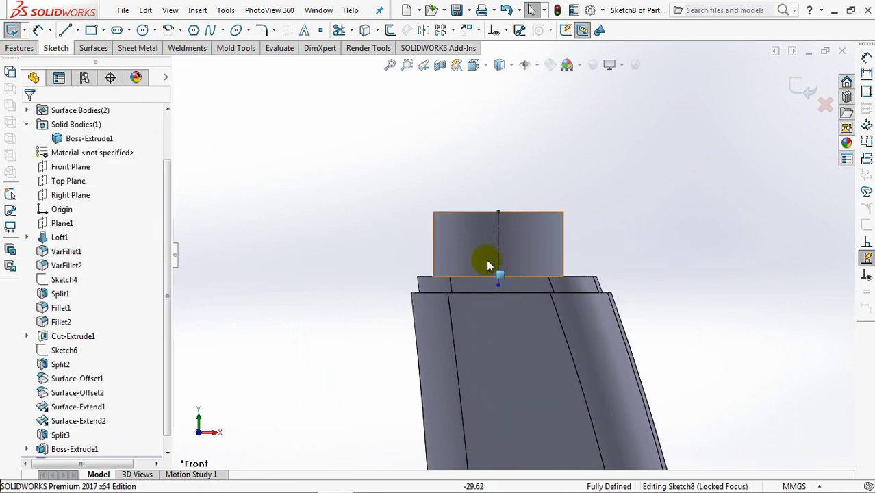
- Draw the closed triangular thread profile beside the centerline
click(67, 30)
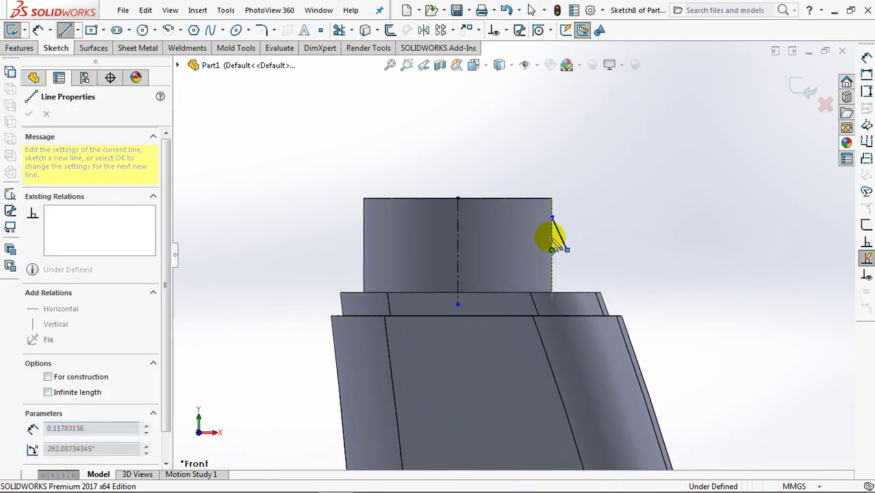
click(553, 217)
right_click(554, 219)
click(578, 230)
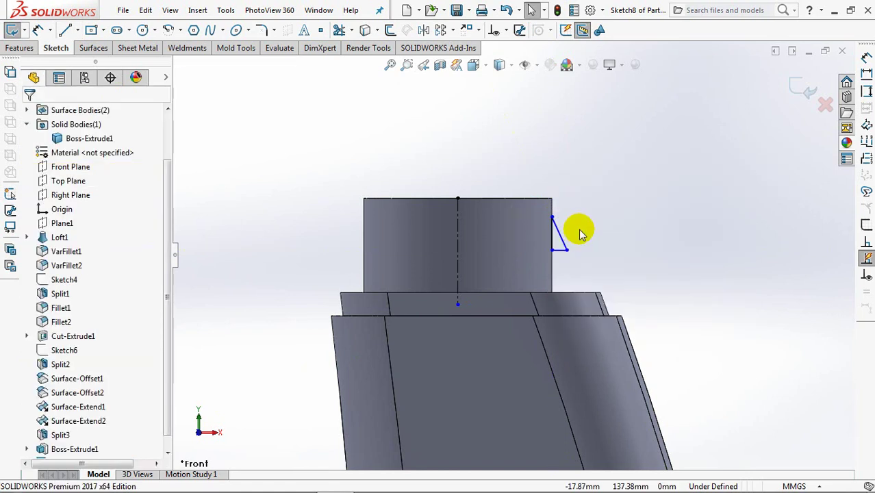
scroll(527, 263, down, 3)
scroll(527, 248, down, 2)
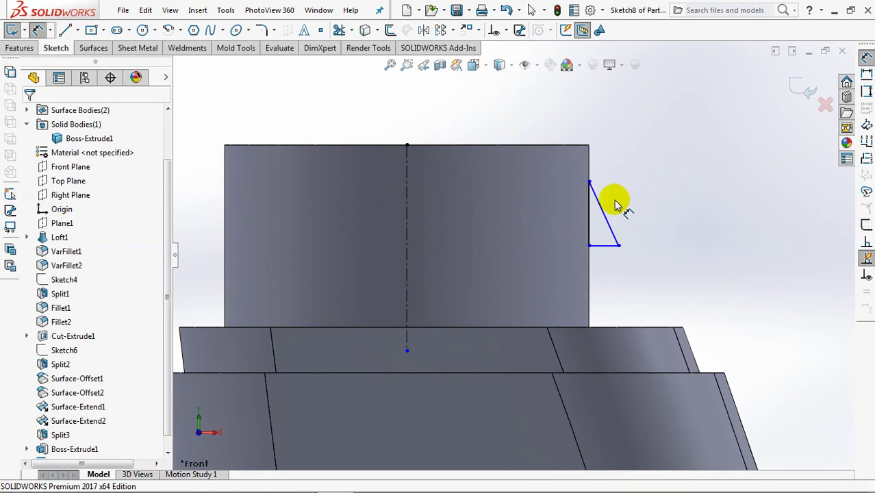
- Dimension the profile 2.6 mm tall, sitting 4 mm above the shoulder
click(587, 218)
click(552, 215)
text(2)
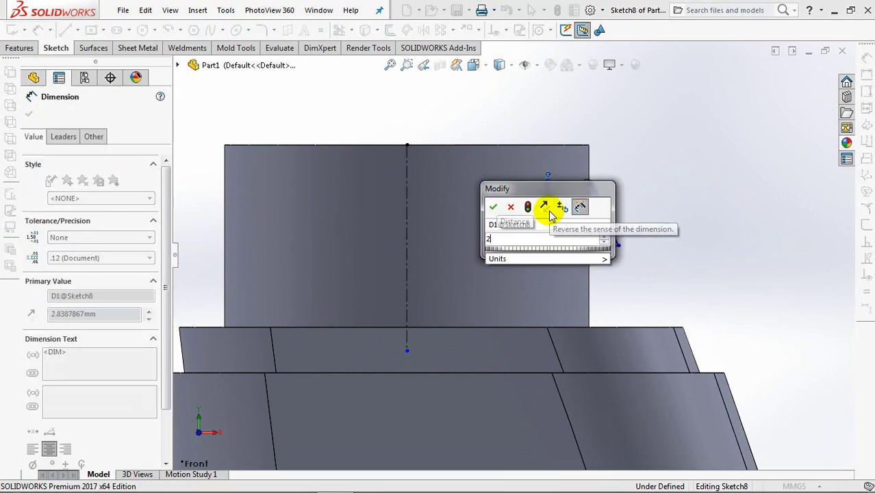
text(.6)
click(493, 206)
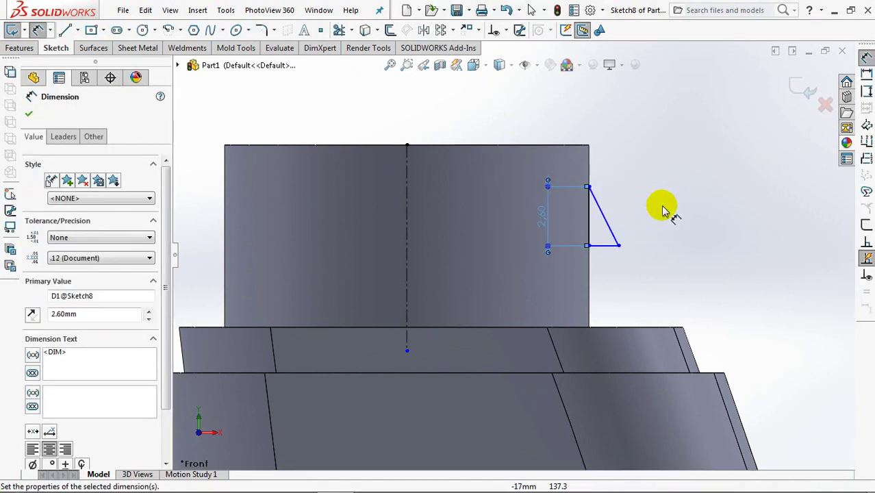
click(615, 247)
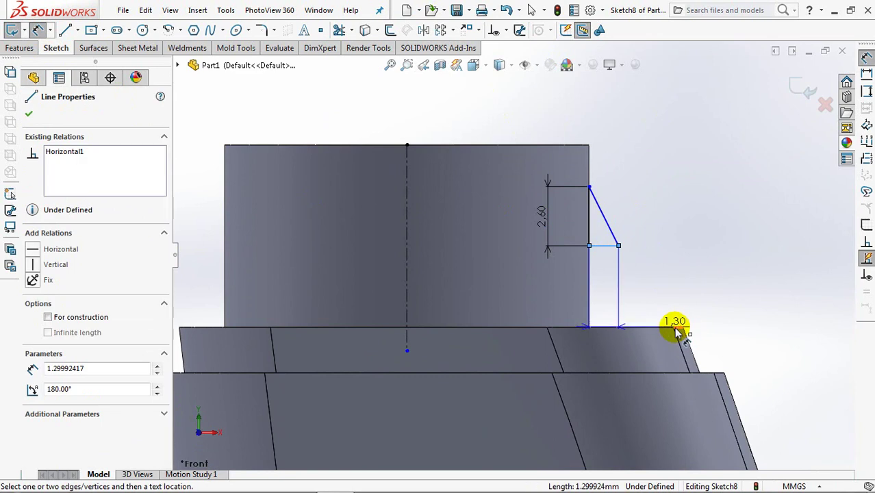
click(681, 330)
click(719, 301)
text(4)
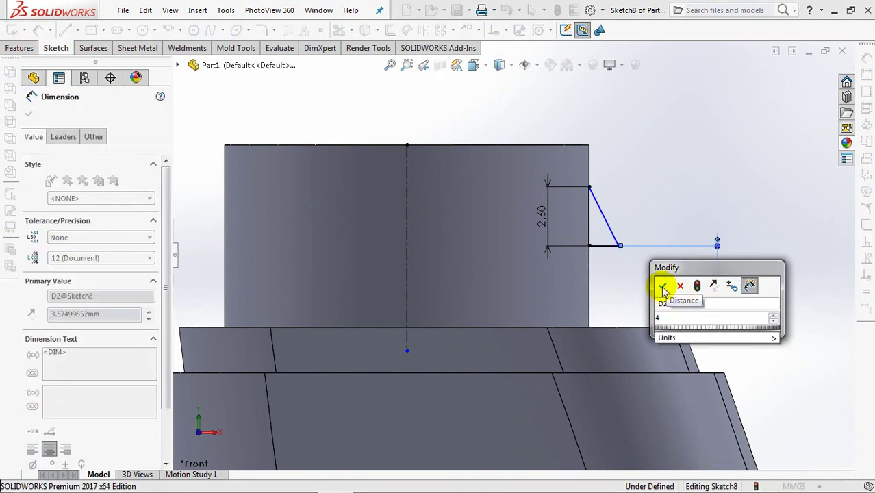
click(661, 287)
- Set the profile angle to 60° and round its outer corner with an R0.3 fillet
click(607, 234)
click(611, 238)
click(501, 135)
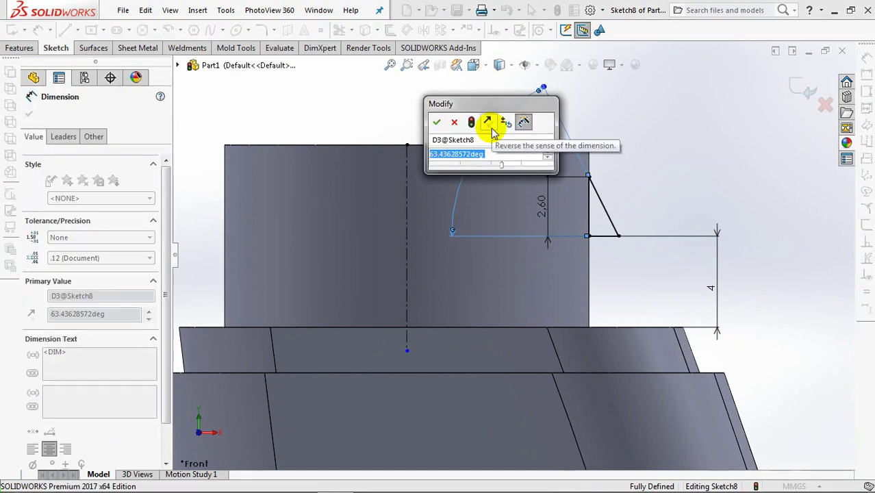
text(60)
click(436, 122)
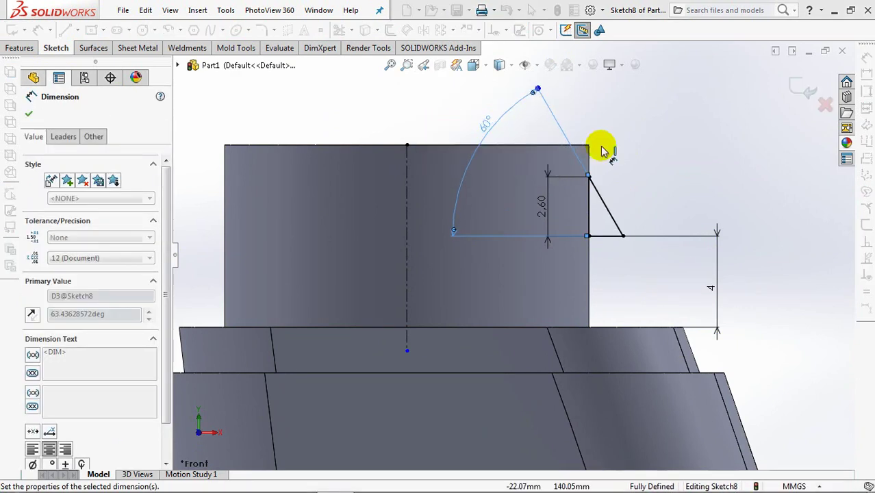
click(33, 34)
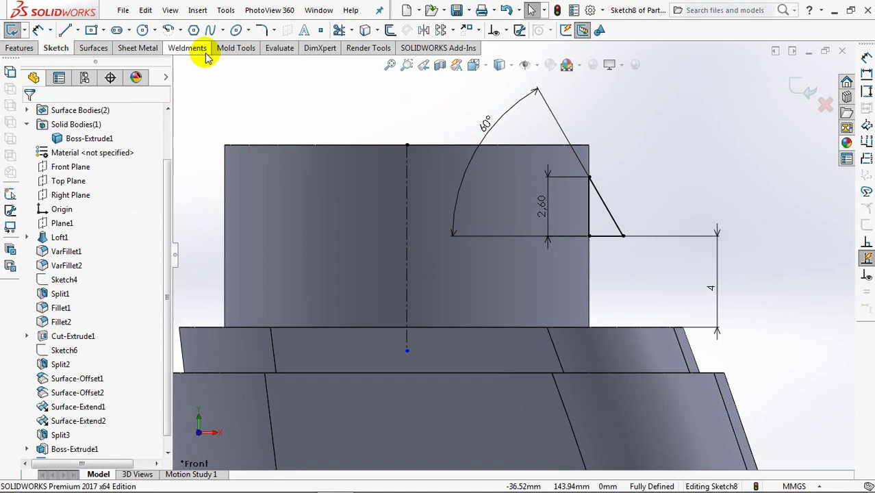
click(260, 31)
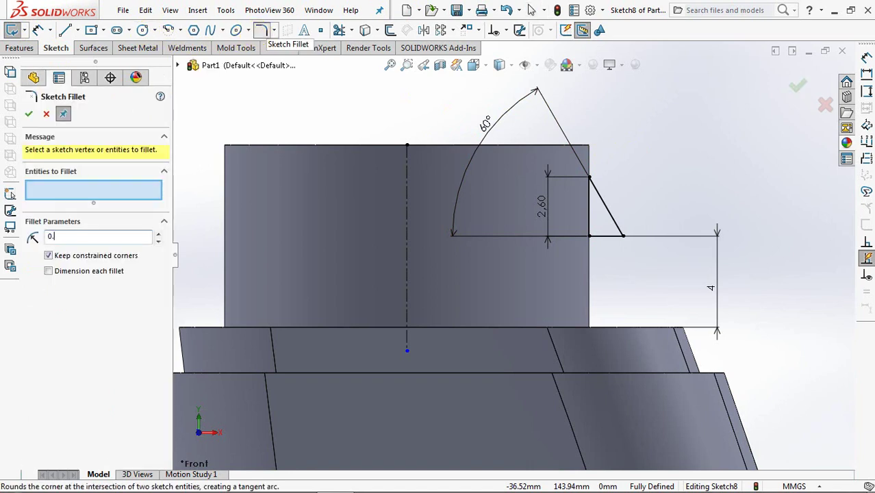
text(30mm)
click(621, 238)
click(798, 86)
click(799, 86)
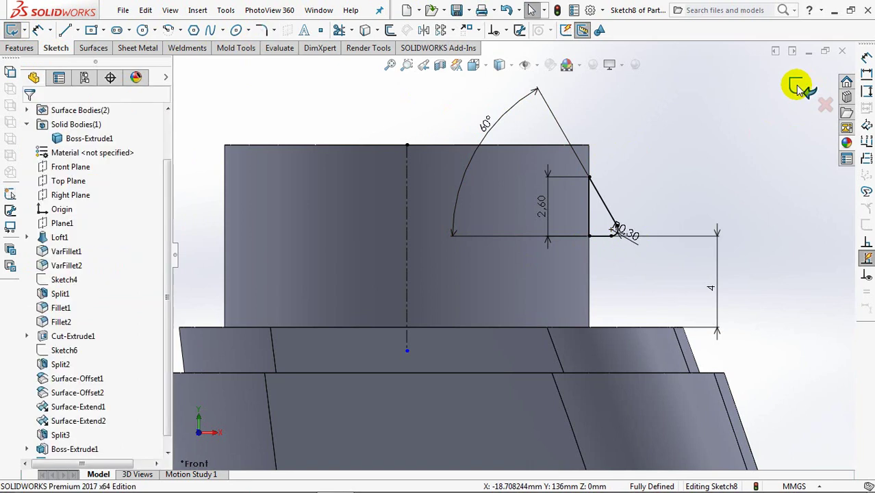
- Revolve the profile 360° into a separate thread ring, then select the neck's top face
right_drag(799, 86, 775, 111)
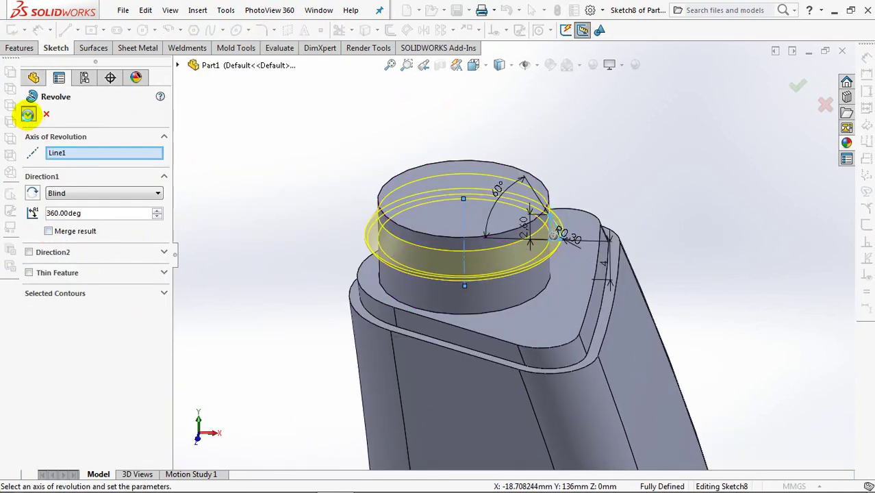
click(29, 116)
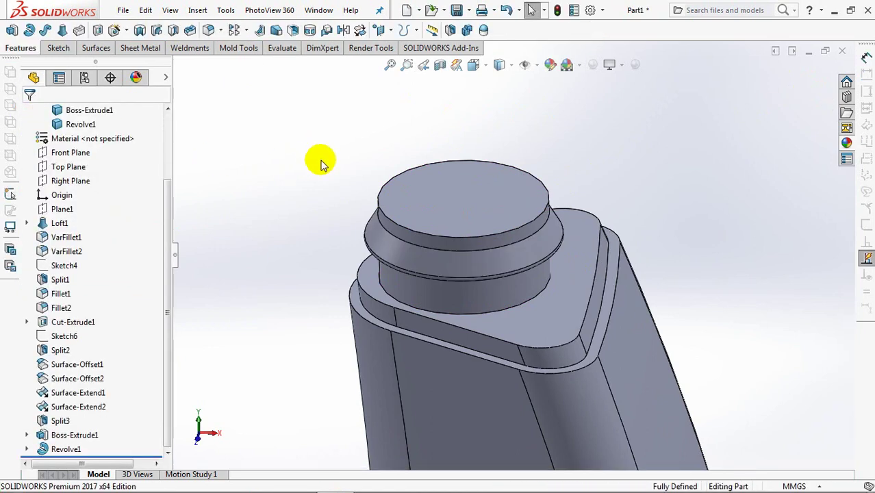
key(ctrl+5)
click(485, 248)
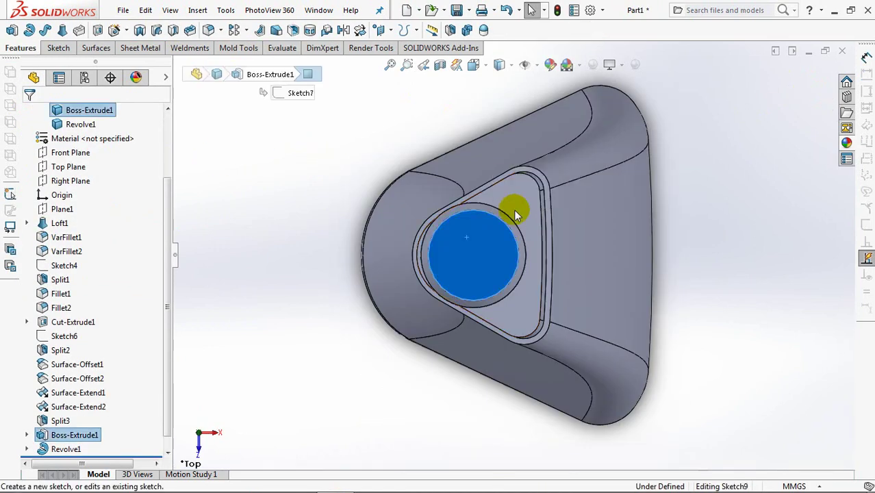
- Start a sketch on the neck top and offset the outer neck circle by 0.2 mm
click(524, 202)
scroll(462, 247, down, 3)
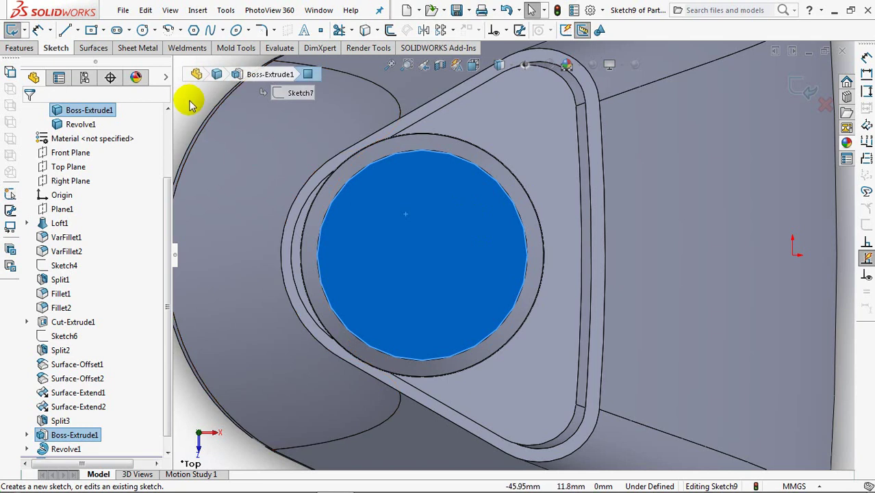
click(389, 31)
text(.20mm)
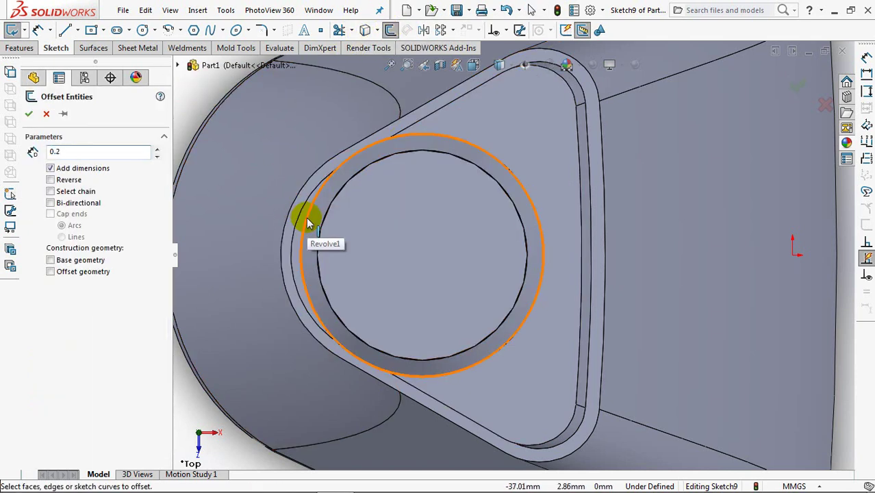
click(306, 218)
click(28, 115)
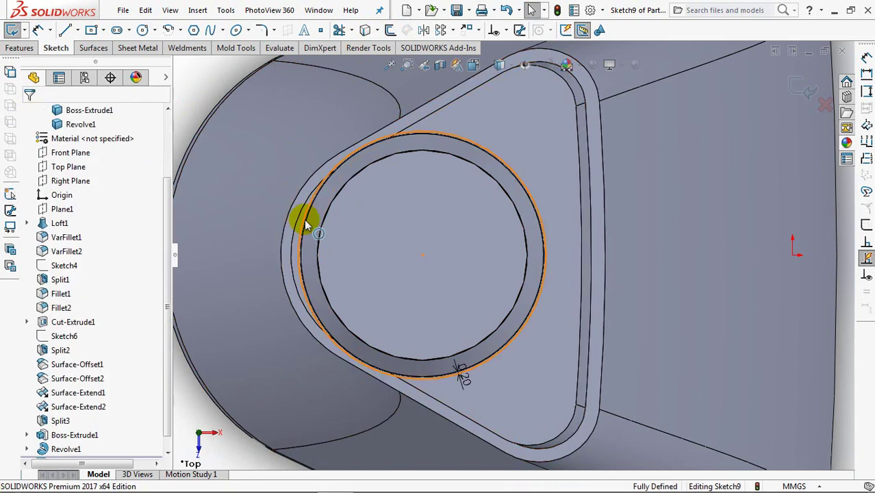
click(307, 218)
key(Escape)
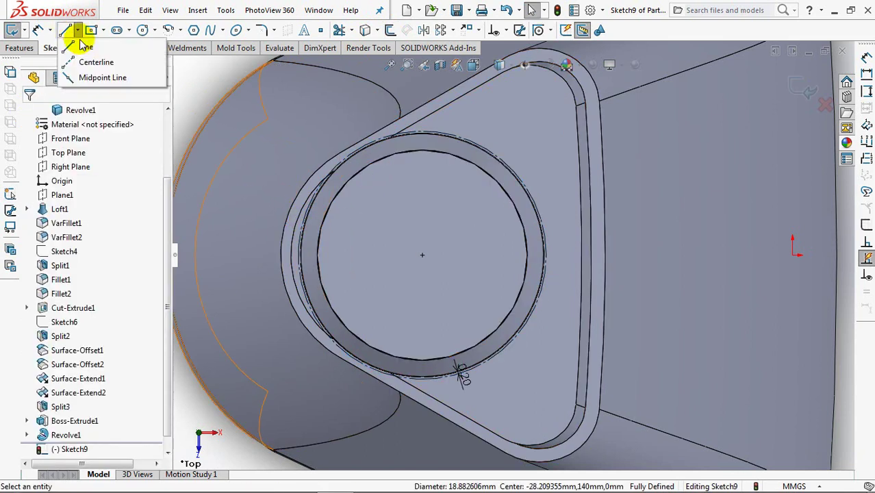
- Draw a horizontal centerline plus a horizontal and a slanted notch line
click(75, 34)
click(422, 254)
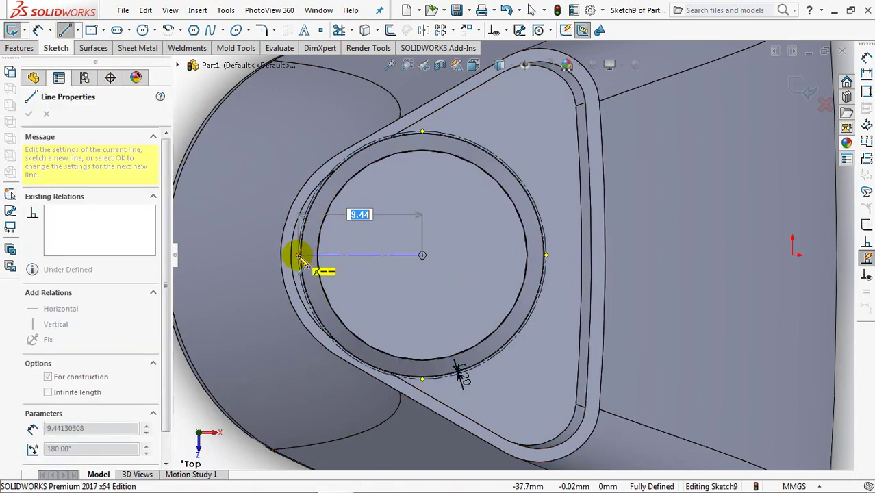
click(299, 256)
right_click(299, 257)
click(308, 263)
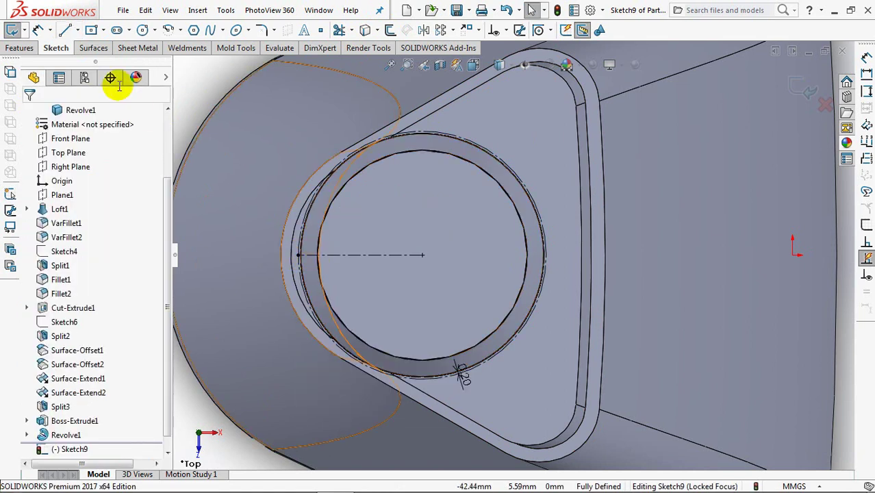
click(65, 30)
click(305, 214)
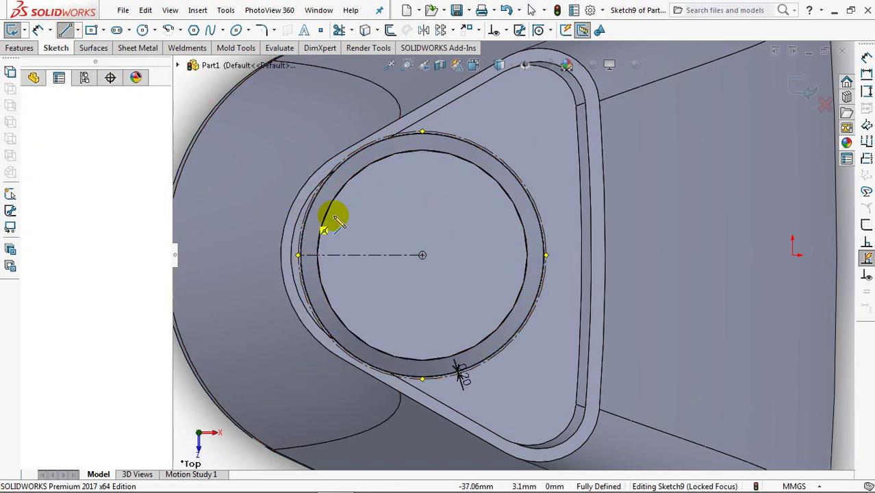
click(382, 214)
click(427, 133)
right_click(427, 134)
click(445, 140)
- Make the two notch lines equal in length
click(506, 33)
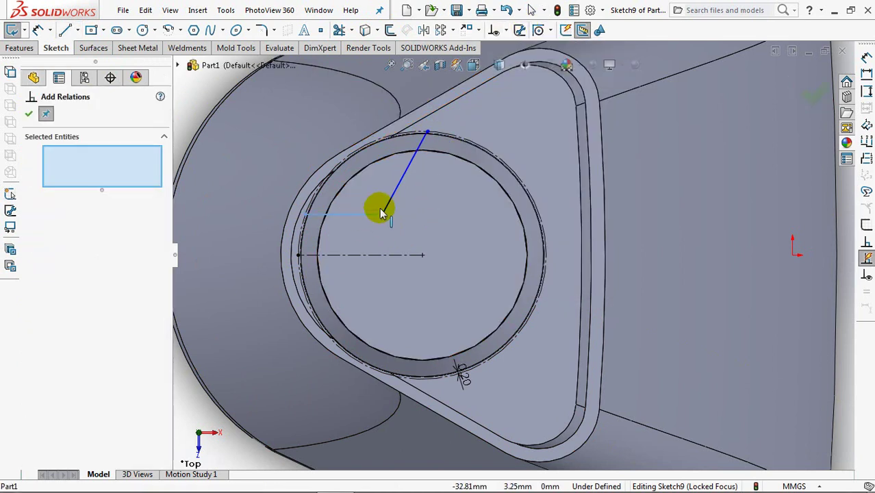
click(363, 214)
click(388, 200)
click(29, 113)
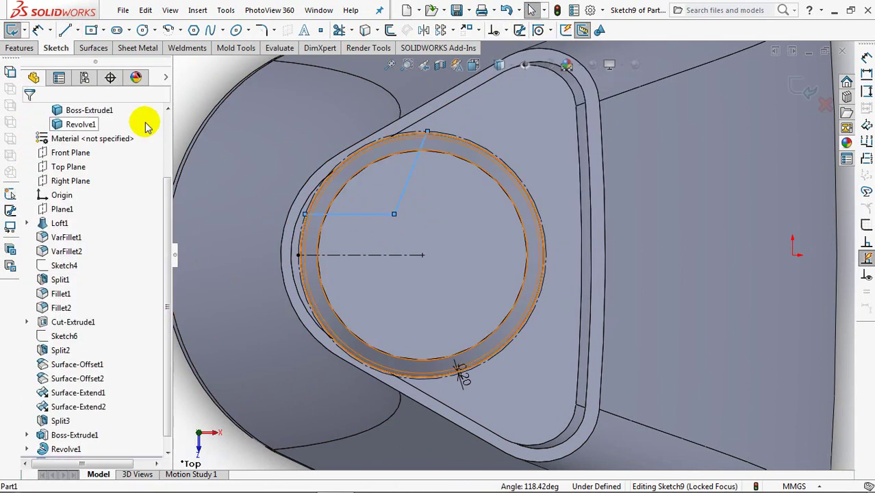
- Dimension the notch 8 mm wide about the centerline with a 100° angle
ctrl+middle_drag(345, 235, 445, 241)
click(433, 199)
click(426, 239)
click(222, 253)
text(8)
click(181, 245)
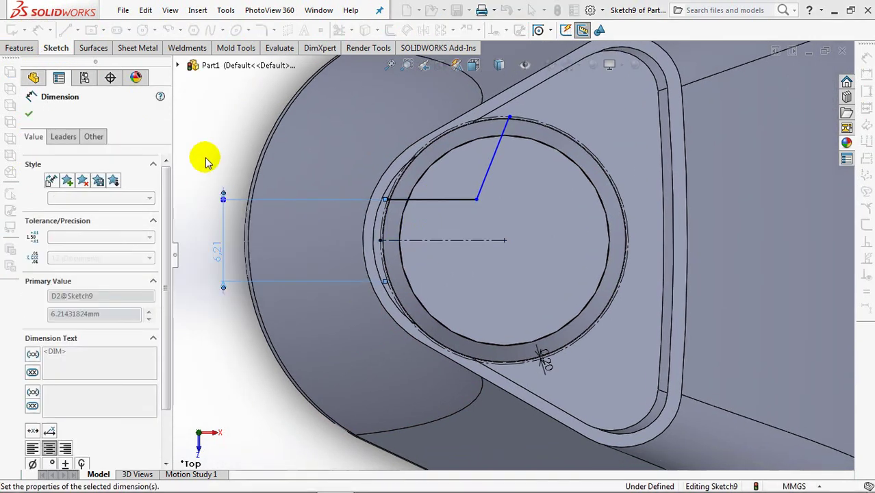
click(480, 174)
click(428, 188)
click(385, 126)
text(10)
click(331, 121)
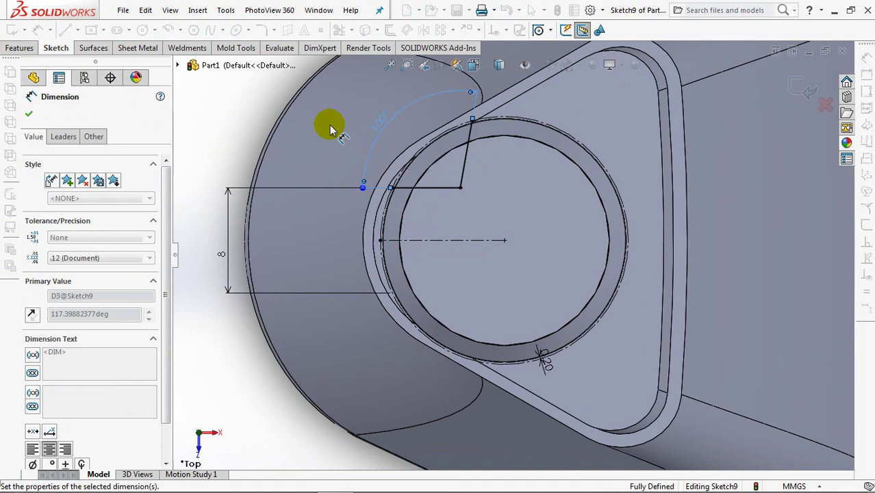
click(222, 118)
- Mirror both notch lines about the centerline and exit the sketch
click(424, 30)
click(463, 162)
click(439, 187)
click(131, 273)
click(438, 239)
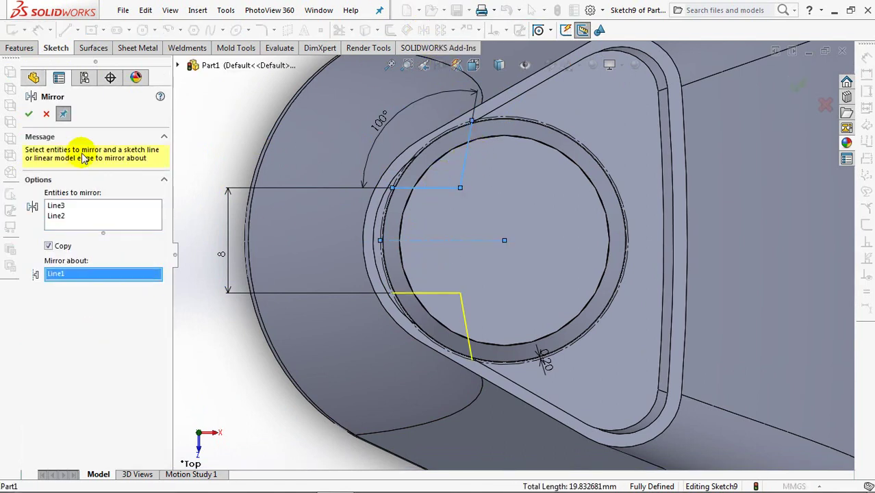
click(29, 114)
click(28, 114)
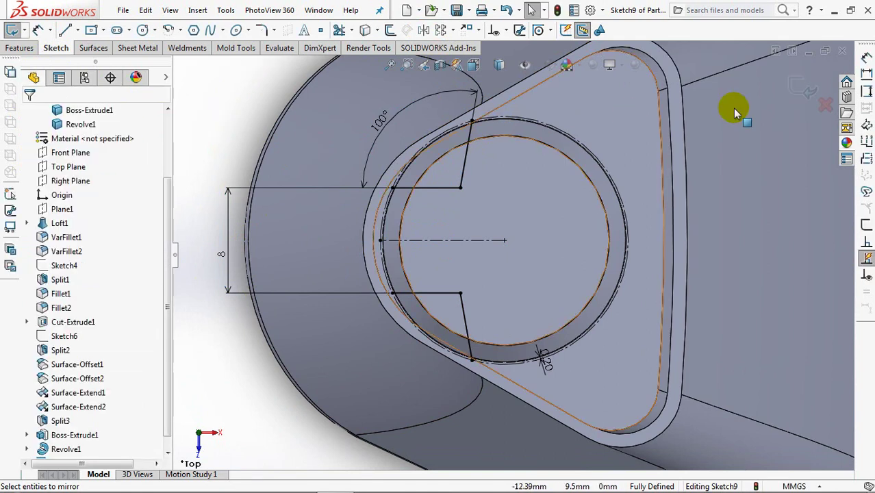
click(798, 87)
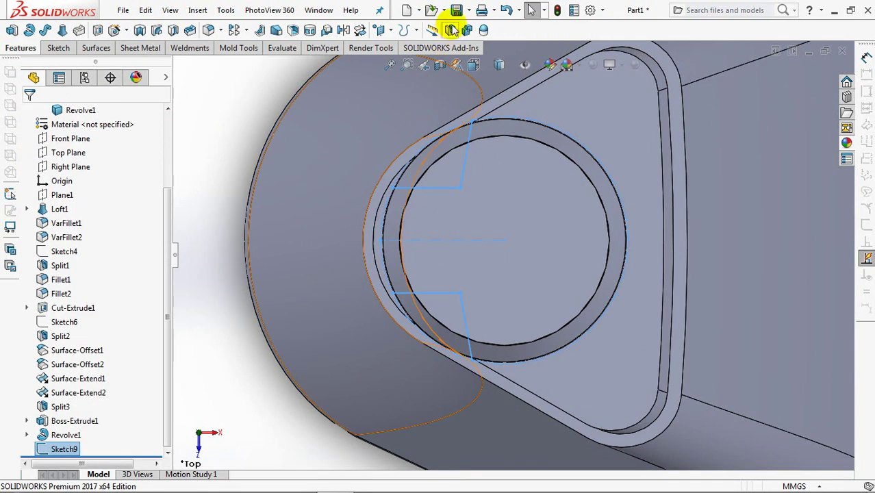
- Split Revolve1 with Sketch9, keeping only the two opposite lug pieces
click(450, 30)
click(94, 260)
click(399, 269)
mouse_move(401, 269)
middle_down()
mouse_move(396, 240)
mouse_move(413, 200)
middle_up()
click(91, 290)
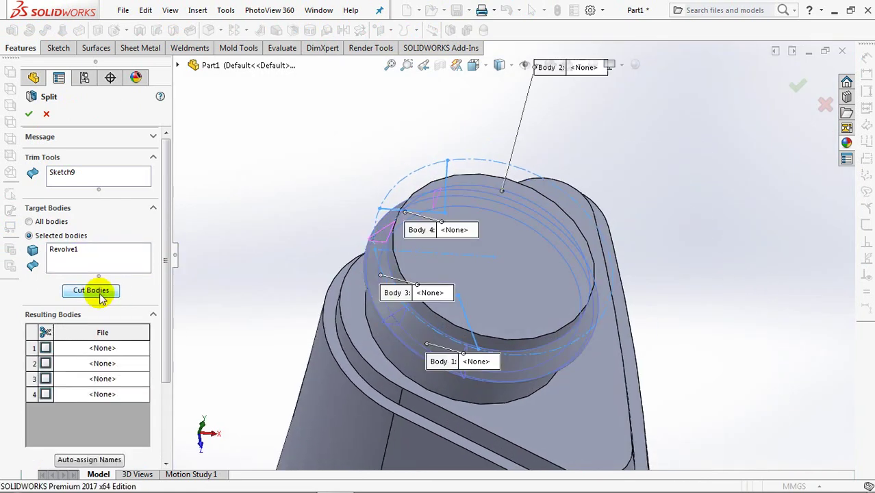
click(419, 325)
middle_drag(388, 246, 370, 206)
click(363, 205)
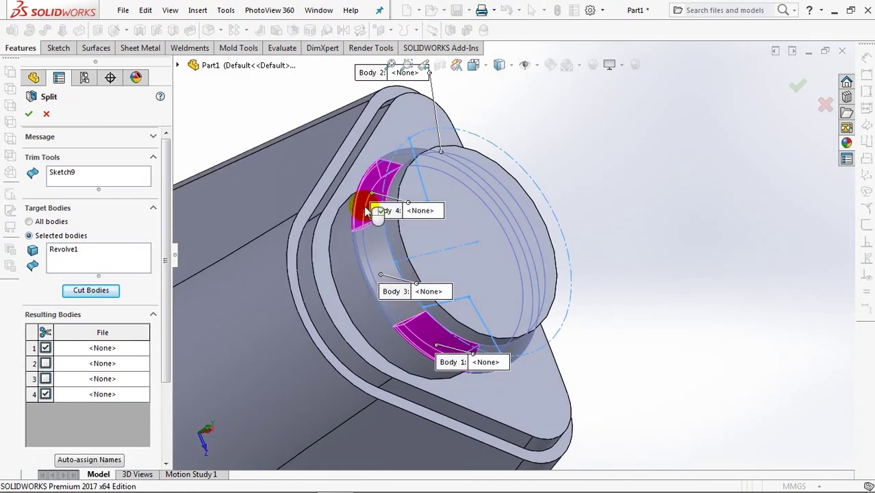
scroll(35, 424, down, 3)
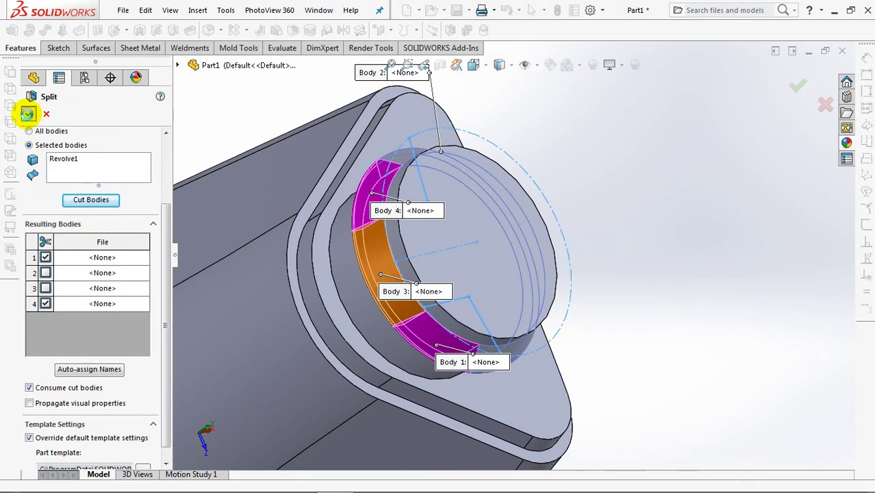
click(27, 113)
- Hide the splitting sketch and combine both lugs with Boss-Extrude1 into one solid
middle_drag(492, 270, 457, 184)
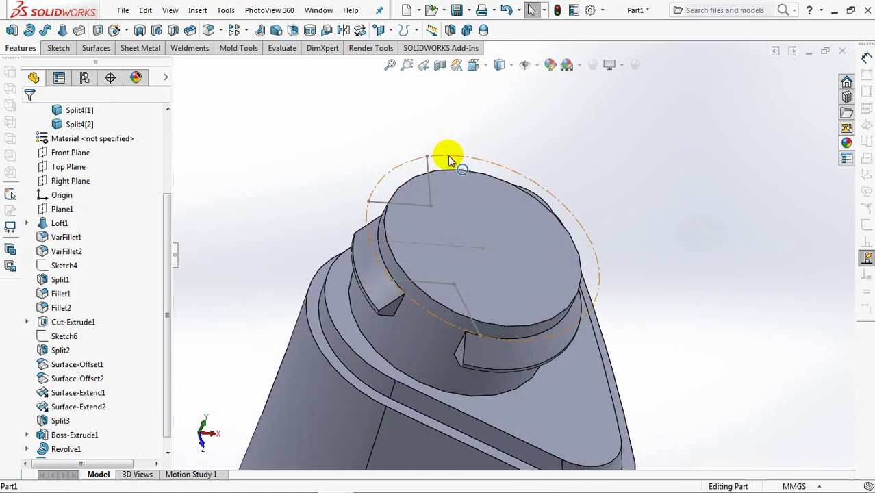
click(447, 159)
click(503, 100)
click(466, 29)
click(359, 264)
click(469, 329)
click(444, 289)
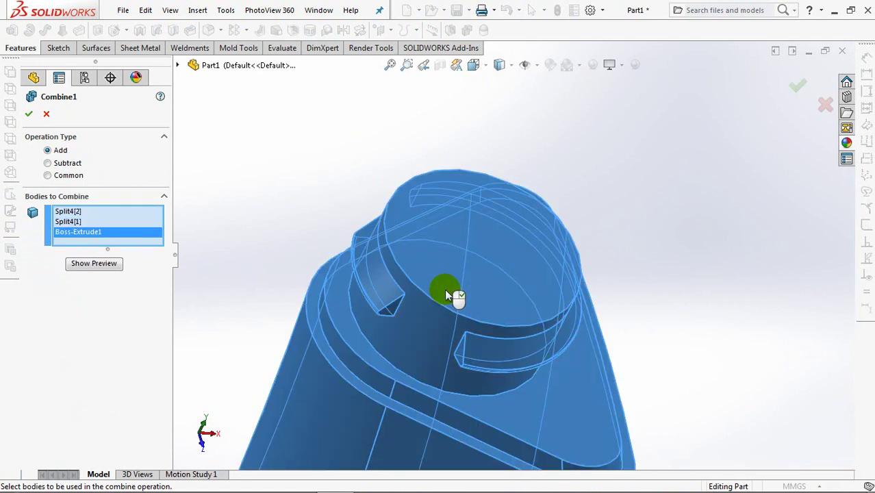
click(94, 264)
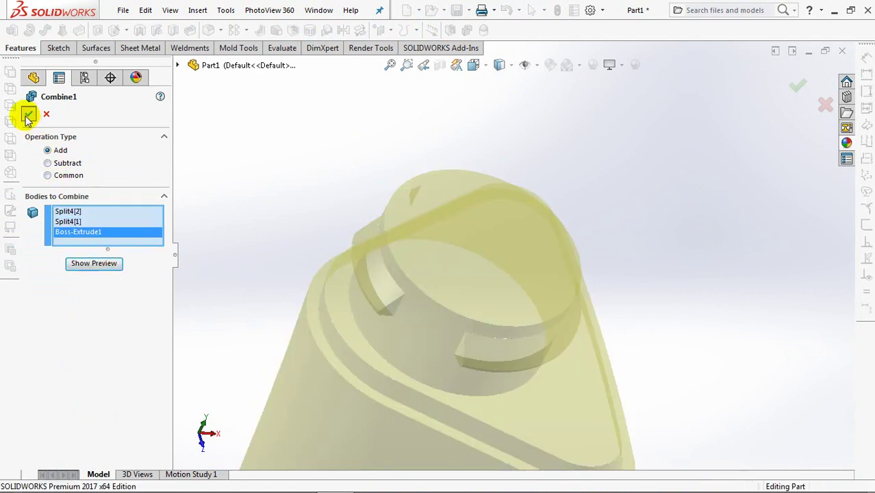
click(28, 117)
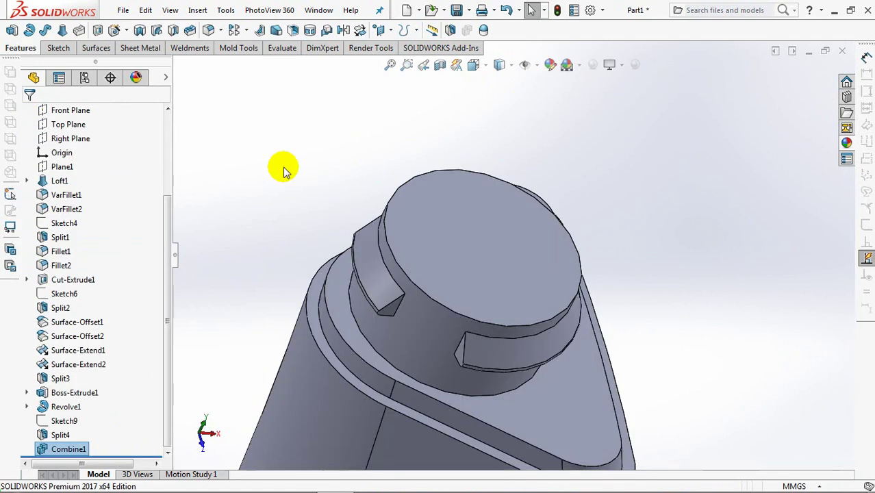
click(207, 31)
- Fillet the outer and inner shoulder lip edges with a 0.5 mm radius
text(0.50mm)
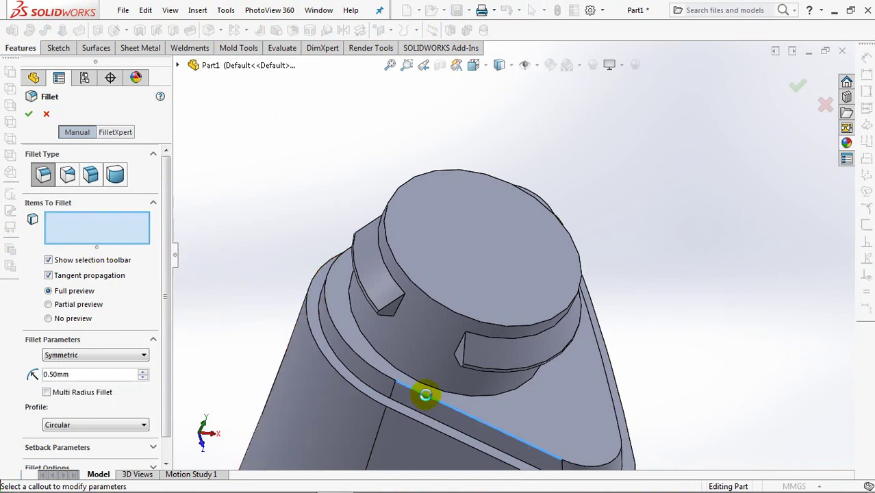
click(425, 395)
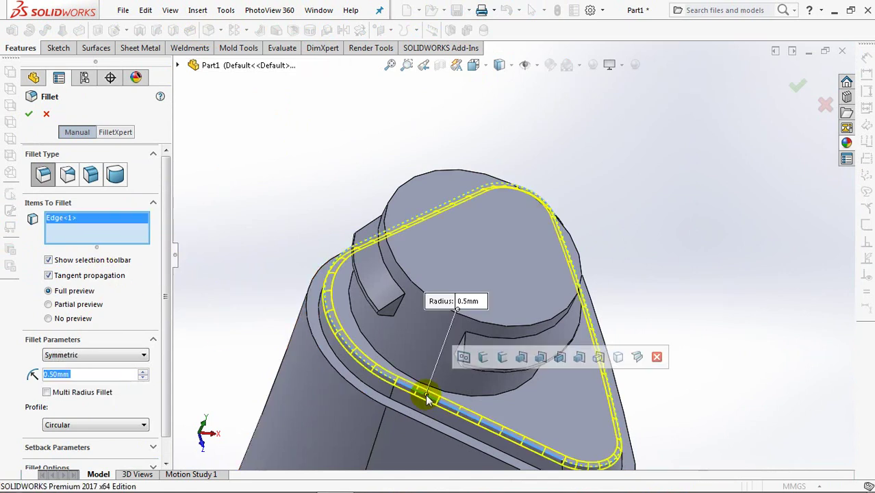
middle_drag(425, 395, 425, 331)
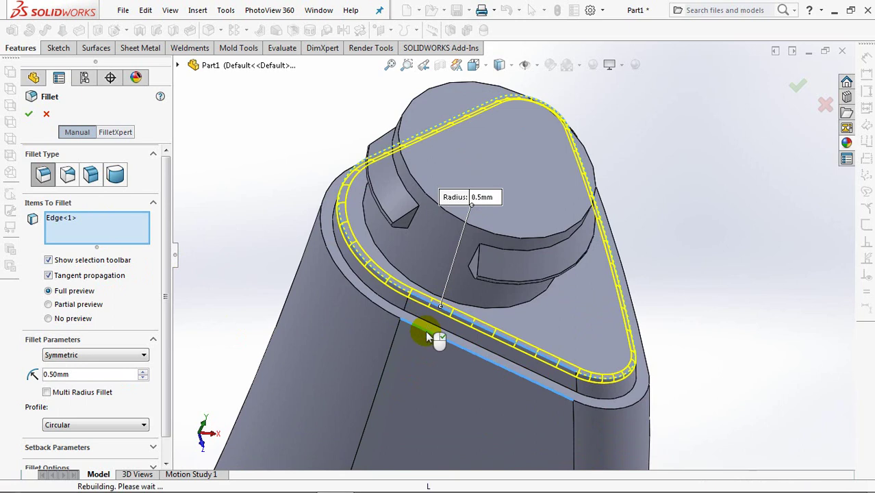
click(426, 337)
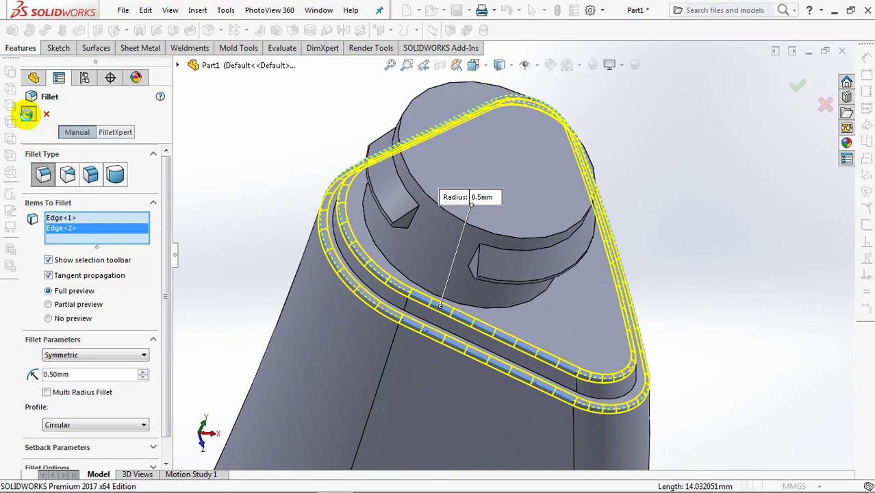
click(26, 114)
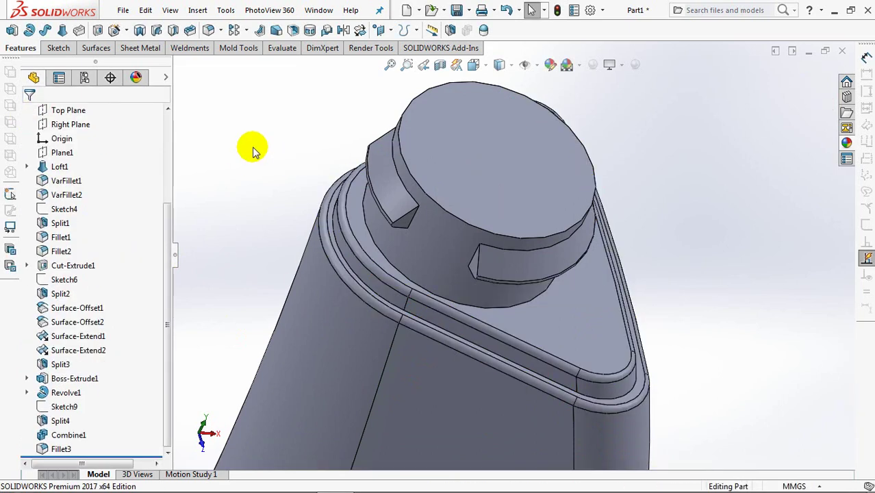
key(ctrl+7)
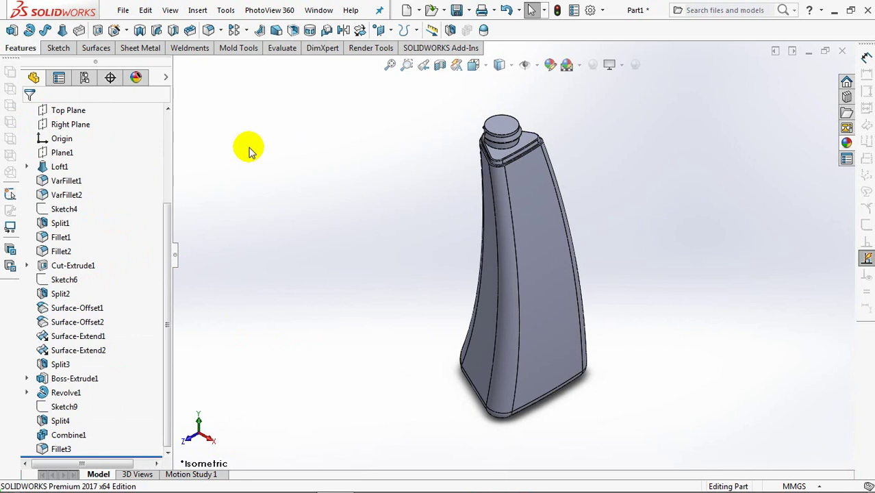
key(ctrl+1)
key(ctrl+6)
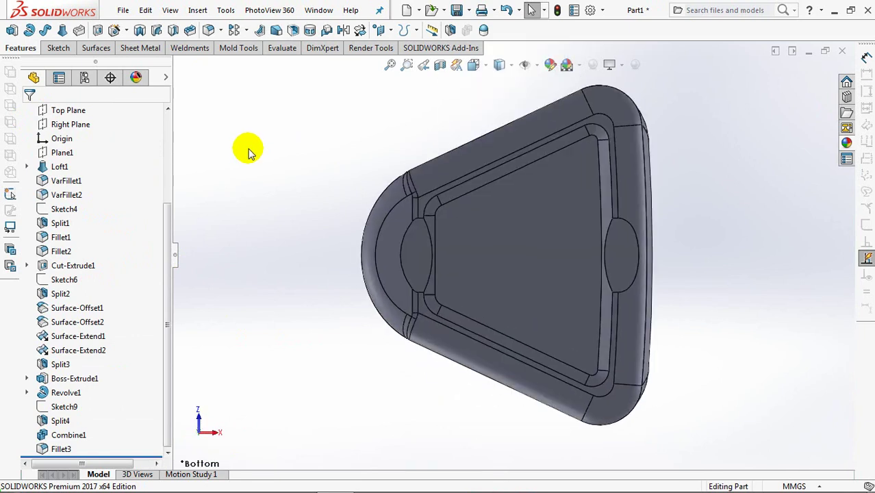
key(ctrl+5)
key(ctrl+7)
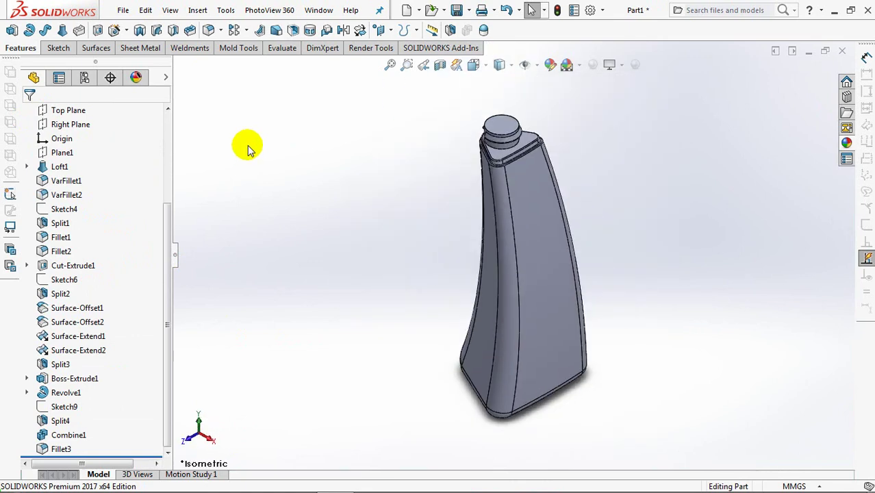
key(ctrl+1)
middle_drag(383, 223, 357, 256)
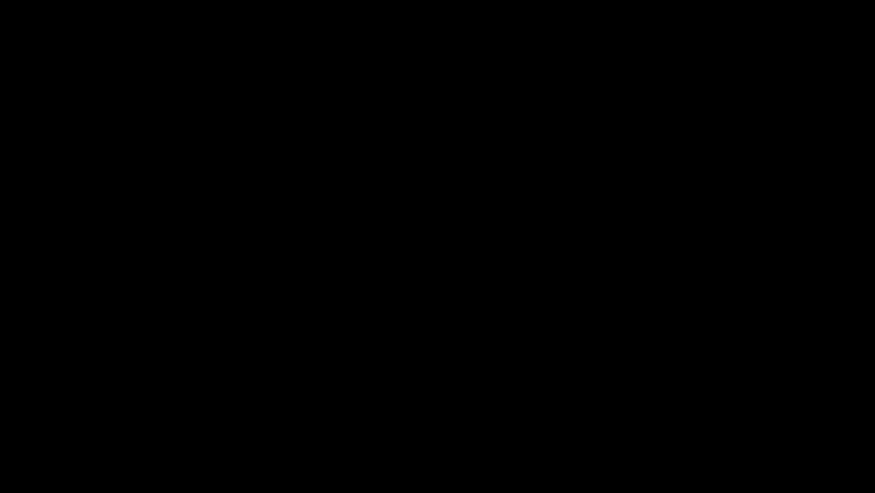